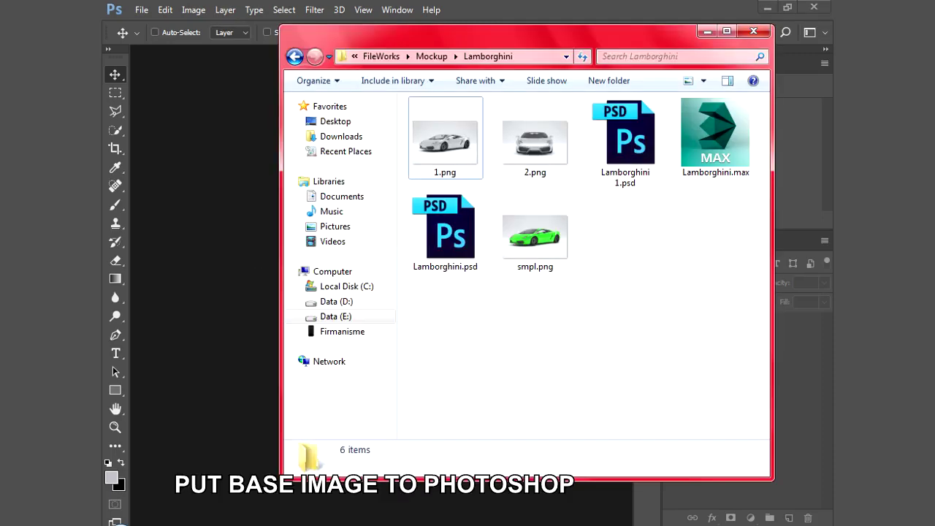
- Open the car render 1.png from Explorer in Photoshop as Layer 0
left_click(438, 152)
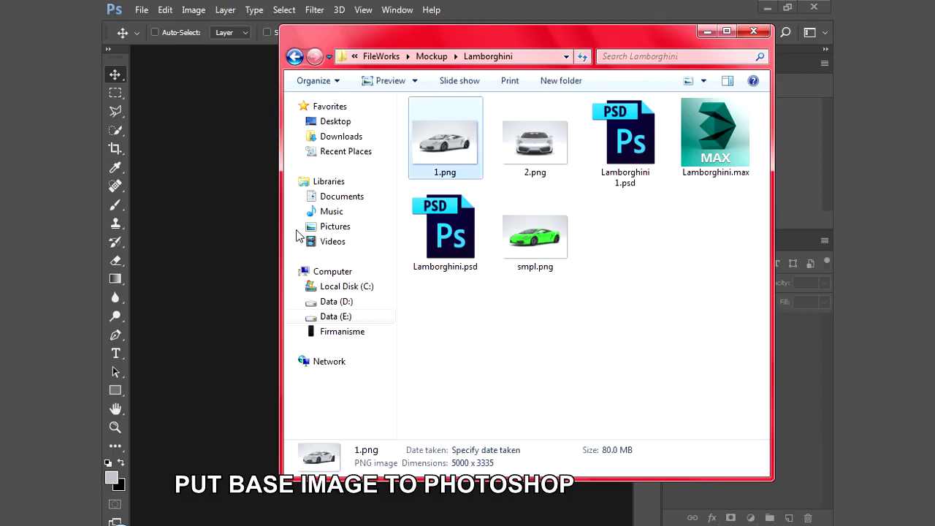
left_click_drag(312, 229, 245, 248)
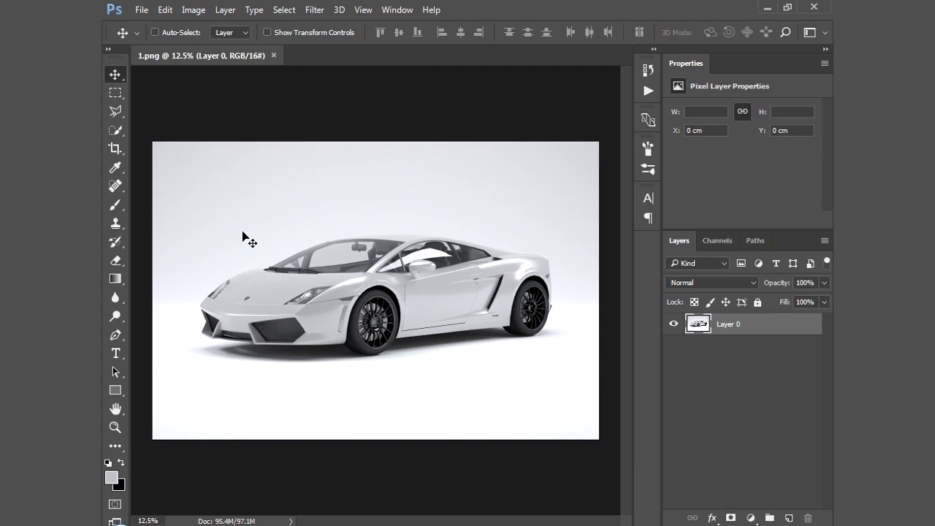
left_click(117, 335)
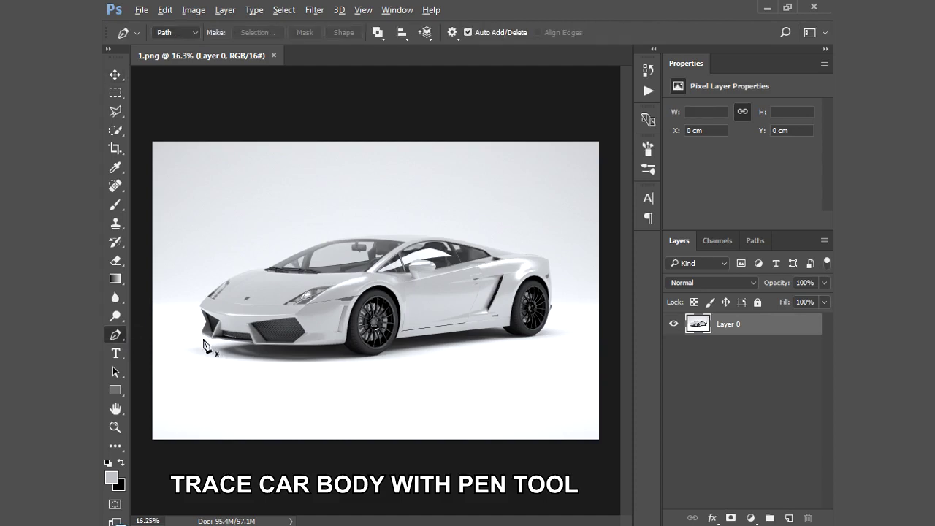
- Zoom in on the car and place the first path anchor at the front bumper corner
scroll(205, 346, "up", 2)
scroll(205, 347, "up", 1)
scroll(206, 343, "up", 1)
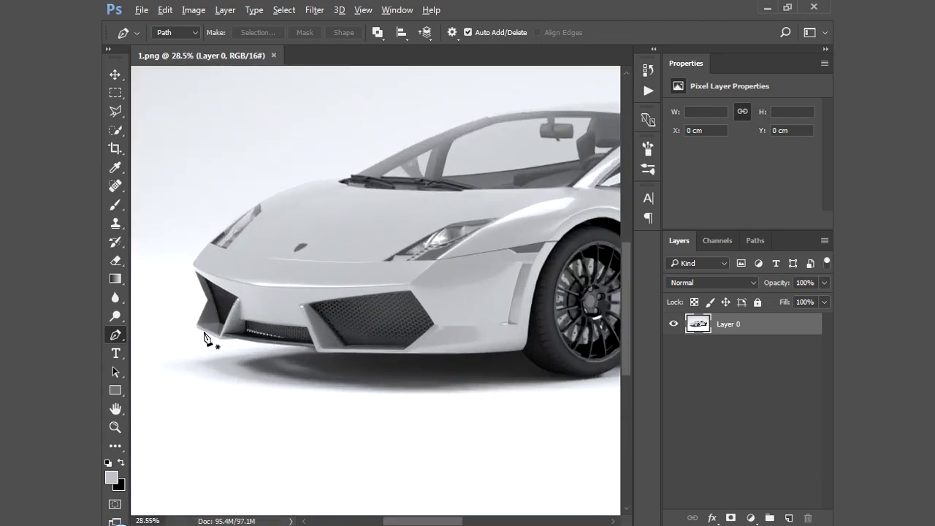
scroll(207, 340, "up", 1)
scroll(227, 349, "up", 1)
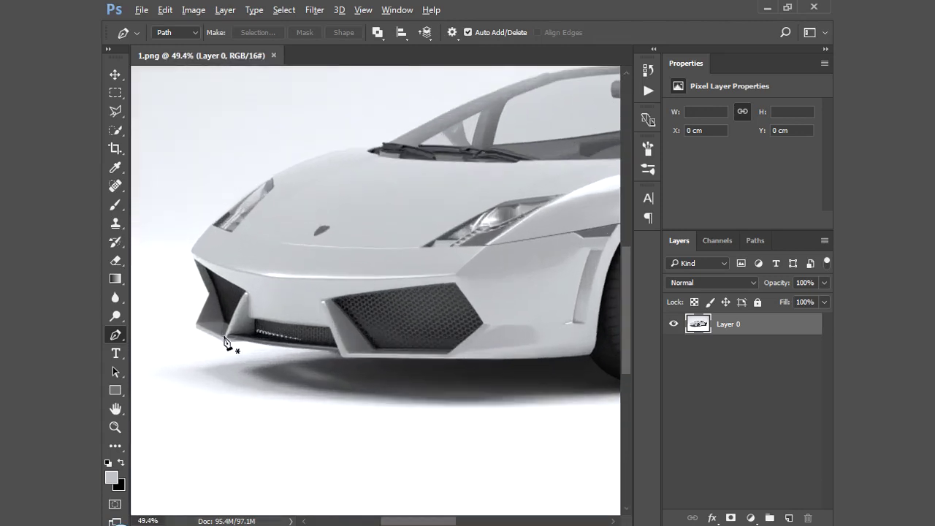
scroll(237, 354, "up", 3)
scroll(235, 351, "up", 2)
left_click(345, 358)
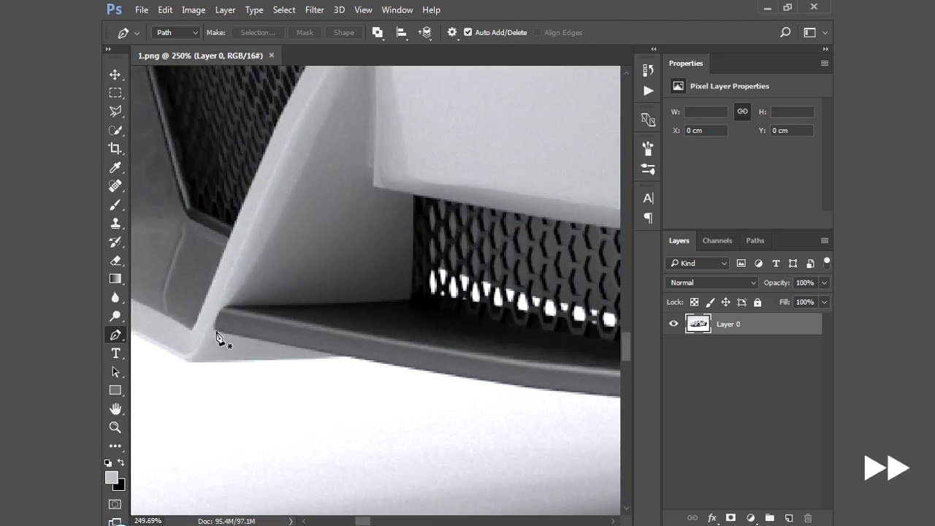
scroll(219, 331, "up", 1)
scroll(217, 333, "up", 1)
- Add anchors along the bumper edge, lower lip and grille up to the grille-fin corner
left_click(215, 335)
left_click(216, 324)
left_click(224, 304)
left_click_drag(242, 295, 253, 296)
left_click(532, 287)
left_click(534, 121)
scroll(263, 276, "down", 2)
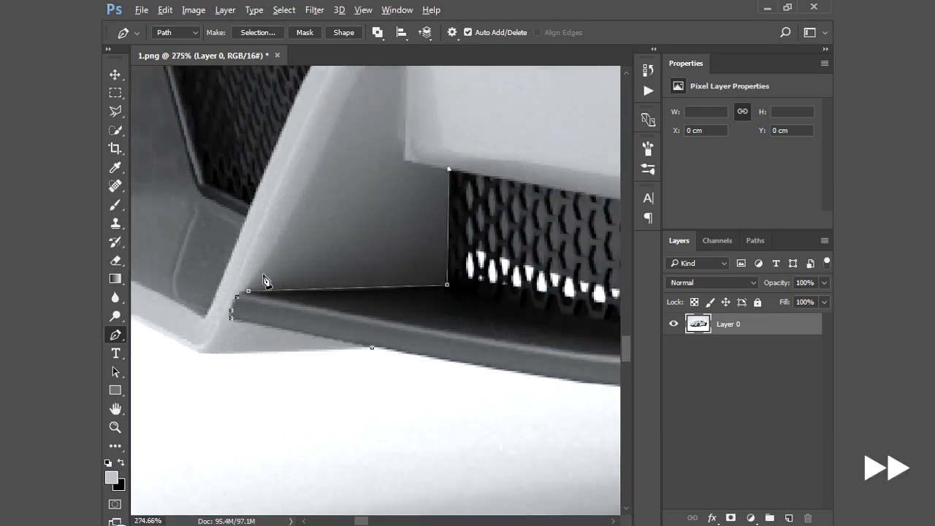
scroll(263, 276, "down", 2)
left_click_drag(413, 248, 479, 256)
left_click(617, 269)
- Continue the path along the fin edge and the bumper's bottom
scroll(511, 292, "down", 3)
scroll(472, 322, "up", 4)
left_click(471, 316)
left_click(515, 349)
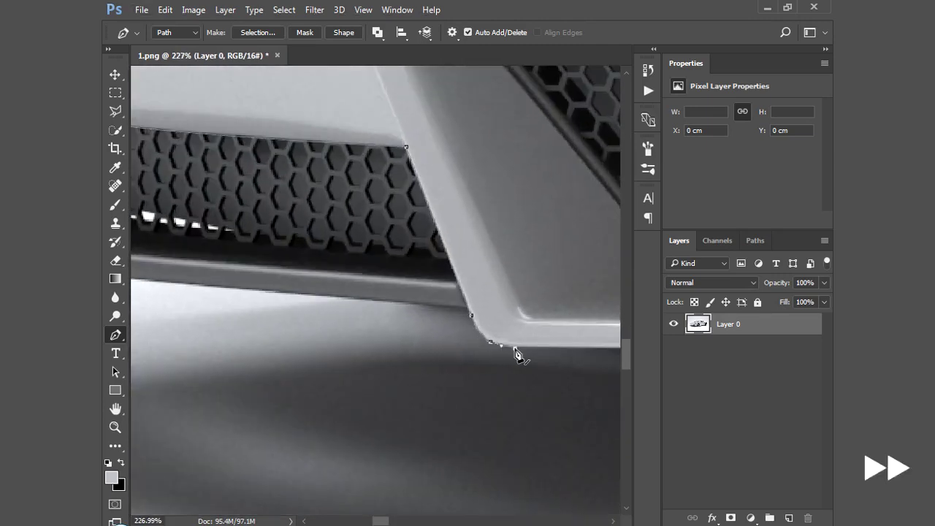
scroll(267, 329, "down", 3)
scroll(377, 342, "down", 3)
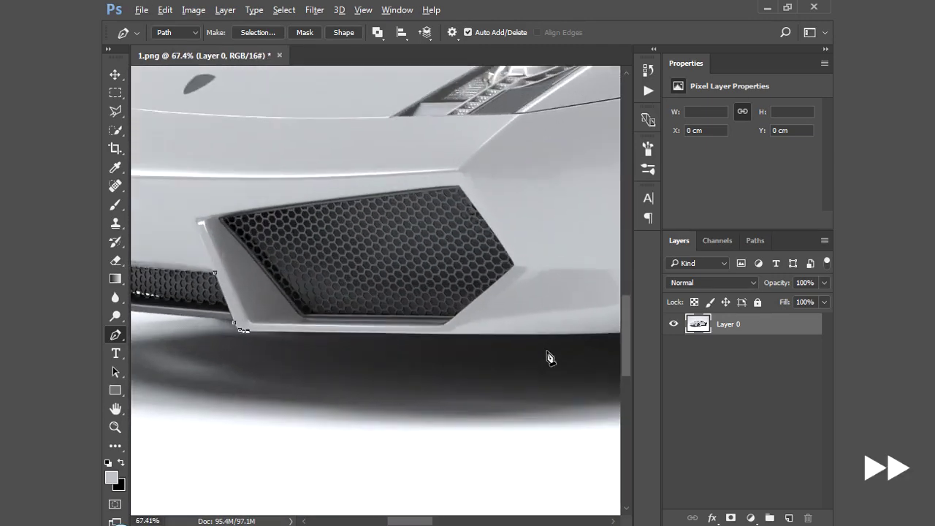
scroll(449, 347, "up", 2)
left_click(441, 369)
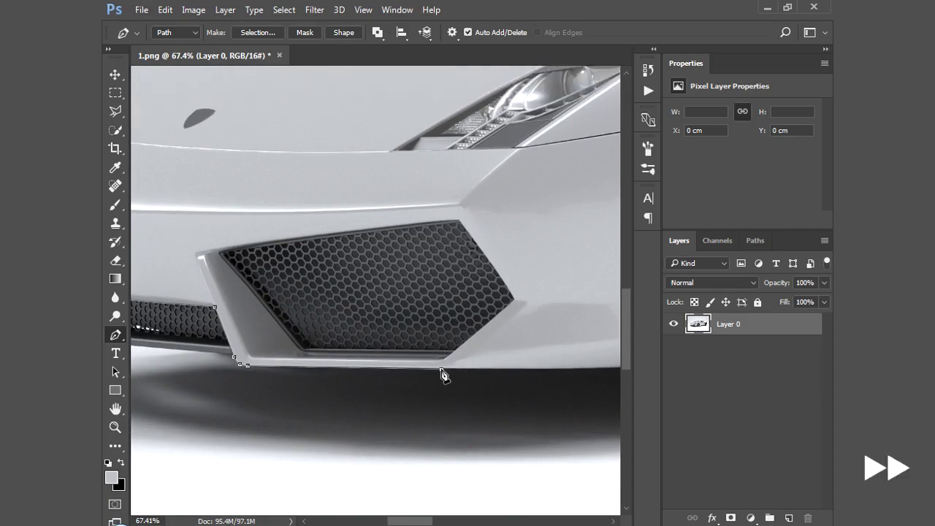
- Extend the path along the bumper's lower edge, curving up where it meets the front wheel
scroll(443, 375, "down", 3)
scroll(450, 377, "up", 2)
scroll(340, 382, "up", 2)
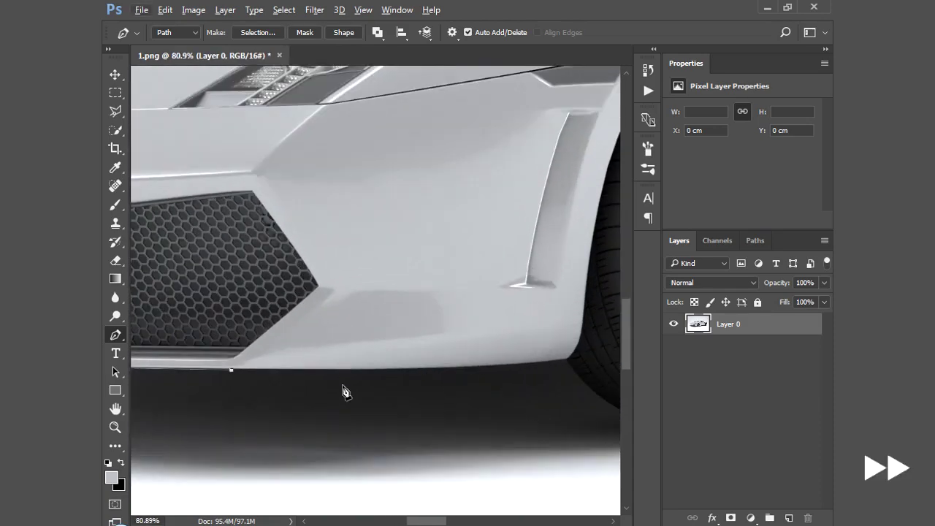
left_click(231, 369)
left_click(401, 369)
left_click(449, 368)
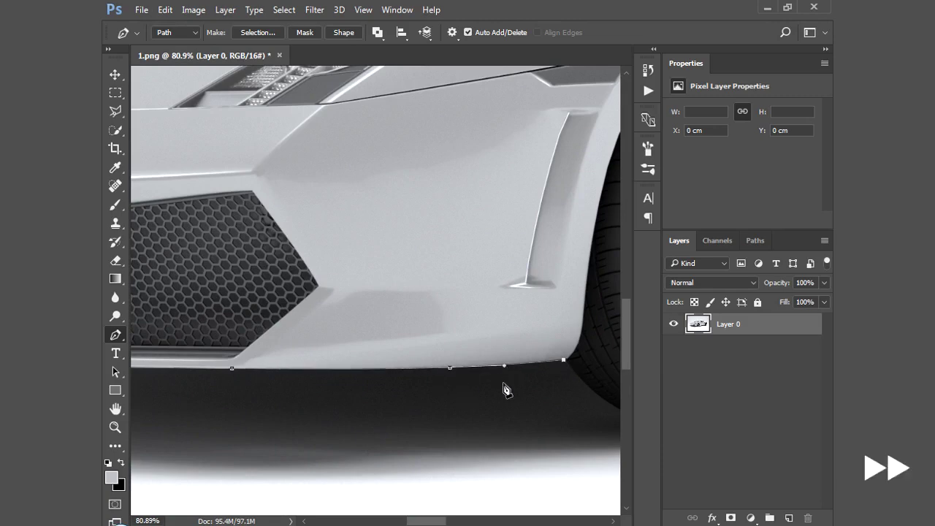
scroll(507, 389, "up", 3)
scroll(550, 375, "up", 2)
left_click_drag(528, 352, 538, 301)
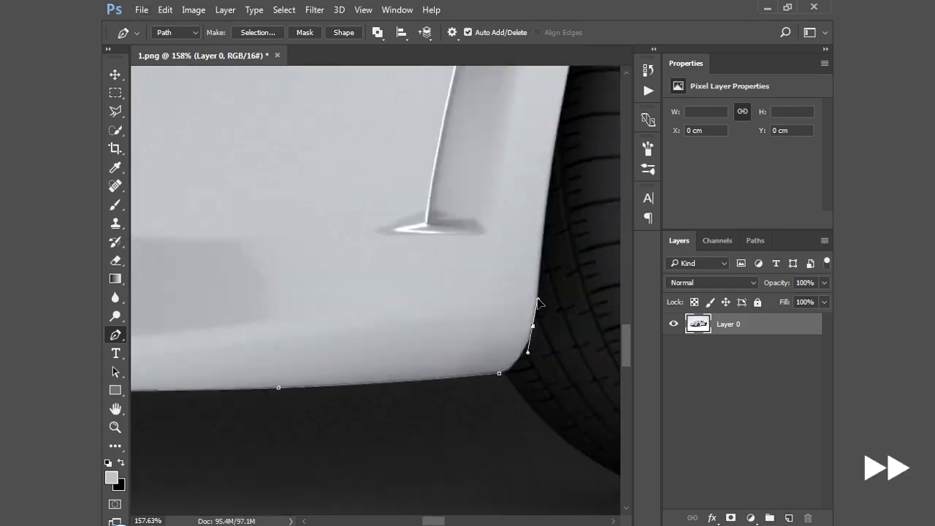
- Redo the bumper-corner curve and curve the path up to the top of the front wheel arch
key("ctrl+z")
left_click_drag(517, 370, 534, 320)
scroll(261, 432, "down", 2)
scroll(260, 431, "down", 2)
left_click_drag(357, 281, 374, 222)
left_click_drag(458, 123, 516, 88)
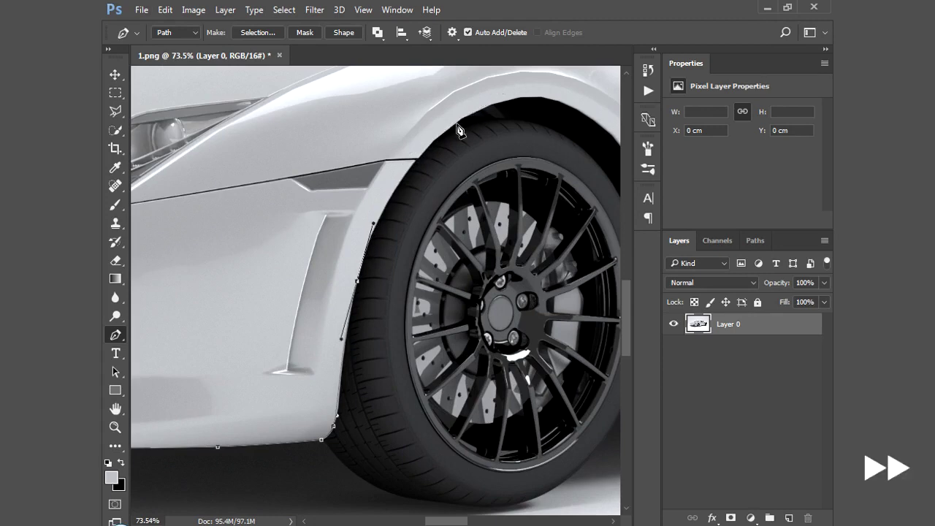
left_click_drag(457, 123, 509, 94)
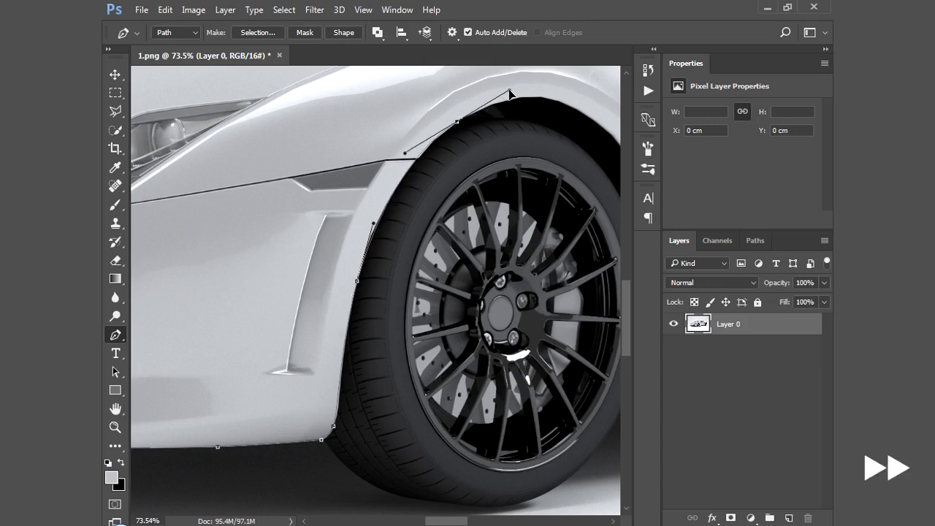
- Follow the arch's rear with anchors and curve the path down its back edge
scroll(509, 93, "down", 3, "alt")
scroll(307, 219, "up", 2, "alt")
scroll(292, 223, "up", 3, "alt")
scroll(361, 276, "down", 1, "alt")
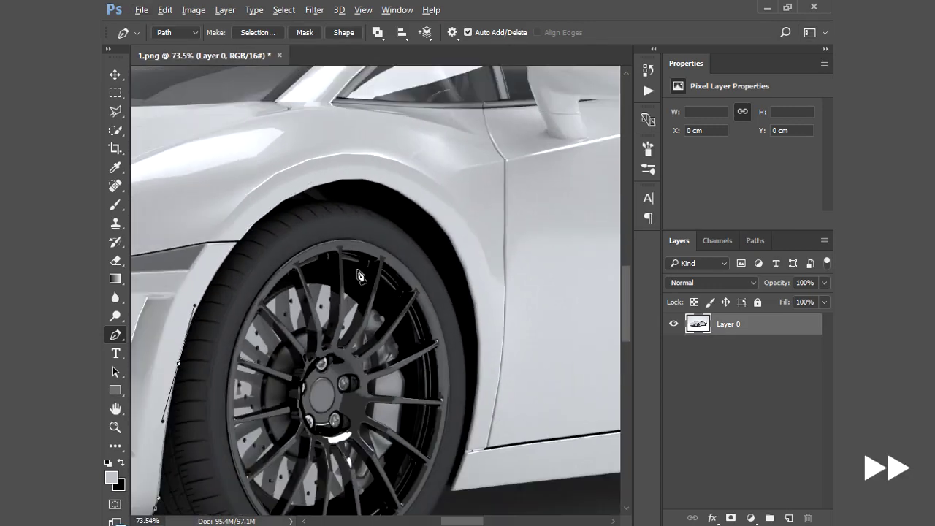
left_click(243, 237)
left_click_drag(276, 205, 293, 192)
mouse_move(414, 202)
left_mouse_down()
mouse_move(483, 255)
mouse_move(475, 250)
left_mouse_up()
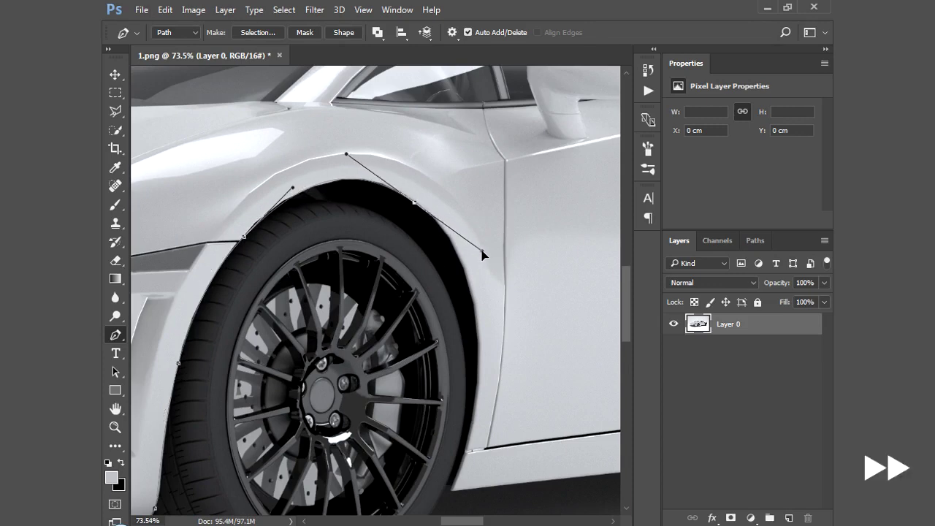
left_click_drag(478, 357, 478, 385)
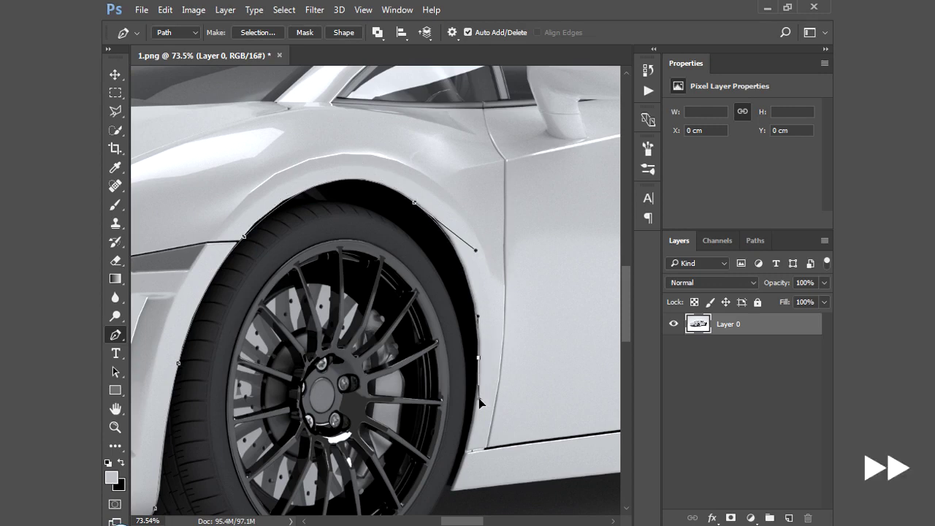
- Add a curved anchor at the arch bottom and continue the path along the side sill
scroll(453, 496, "up", 2)
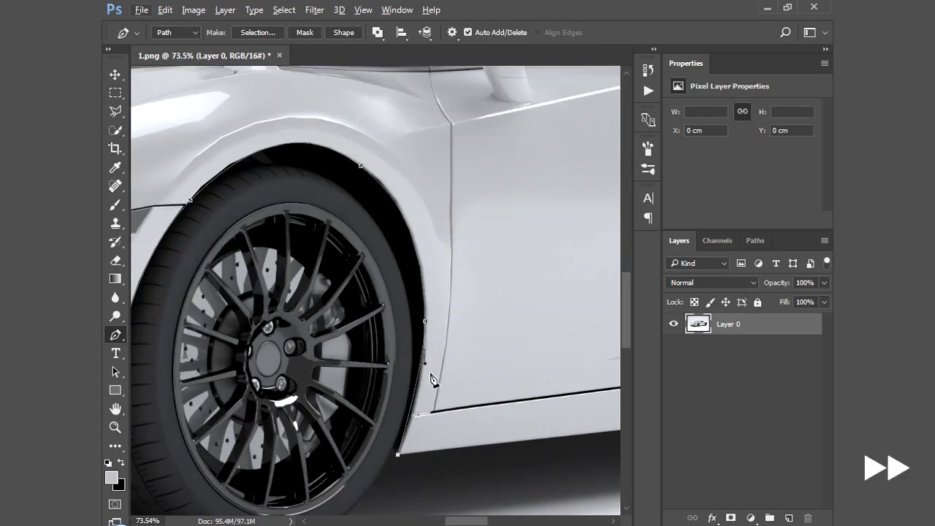
scroll(428, 328, "up", 2)
left_click_drag(420, 362, 411, 405)
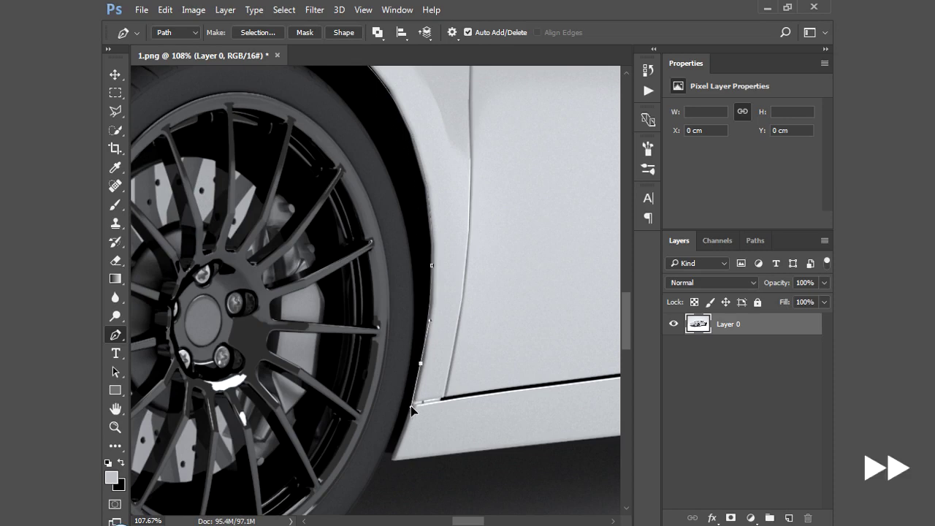
left_click(393, 462)
scroll(397, 455, "up", 2)
scroll(319, 449, "down", 5)
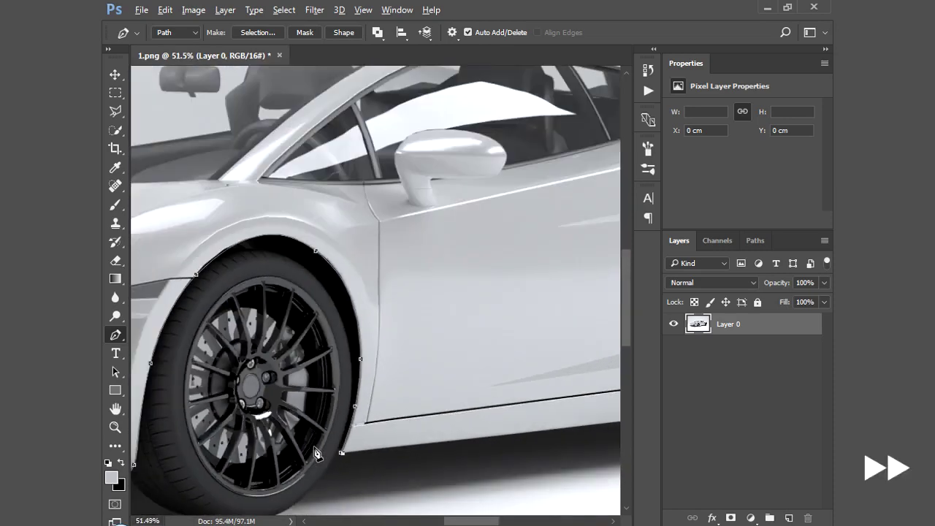
scroll(351, 445, "down", 3)
scroll(482, 460, "up", 3)
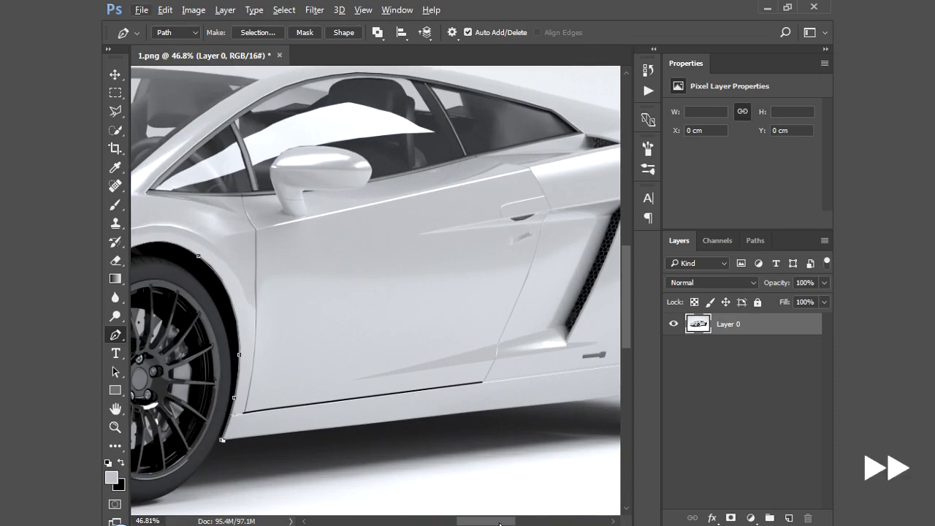
left_click_drag(500, 522, 515, 521)
scroll(523, 401, "down", 2)
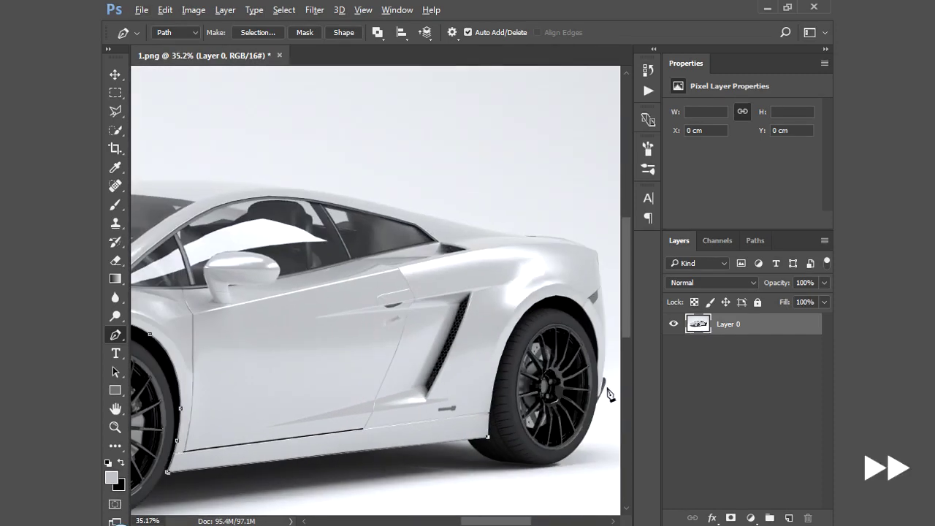
- Extend the path up the rear wheel arch, ending with a cornered curved anchor
scroll(607, 388, "up", 2)
scroll(505, 402, "up", 3)
scroll(471, 362, "up", 1)
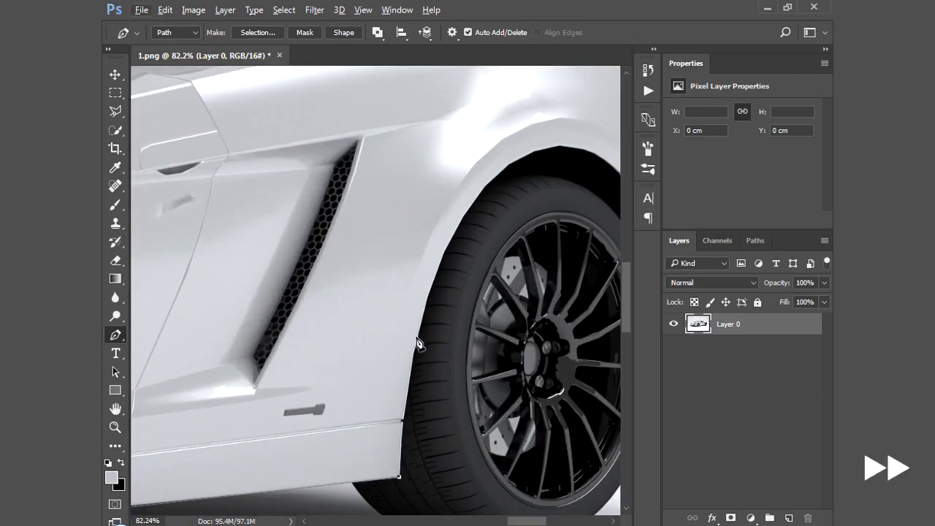
left_click(404, 386)
left_click(418, 330)
left_click(431, 276)
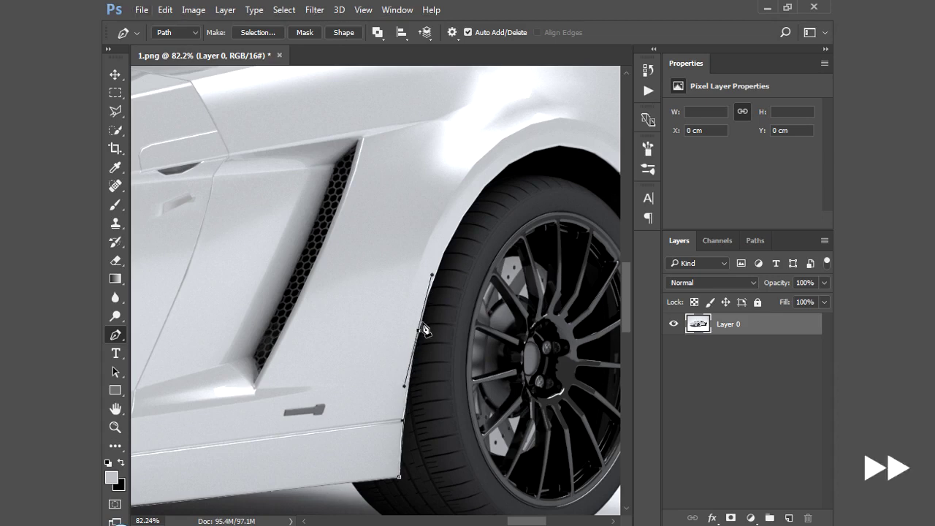
left_click_drag(475, 199, 510, 168)
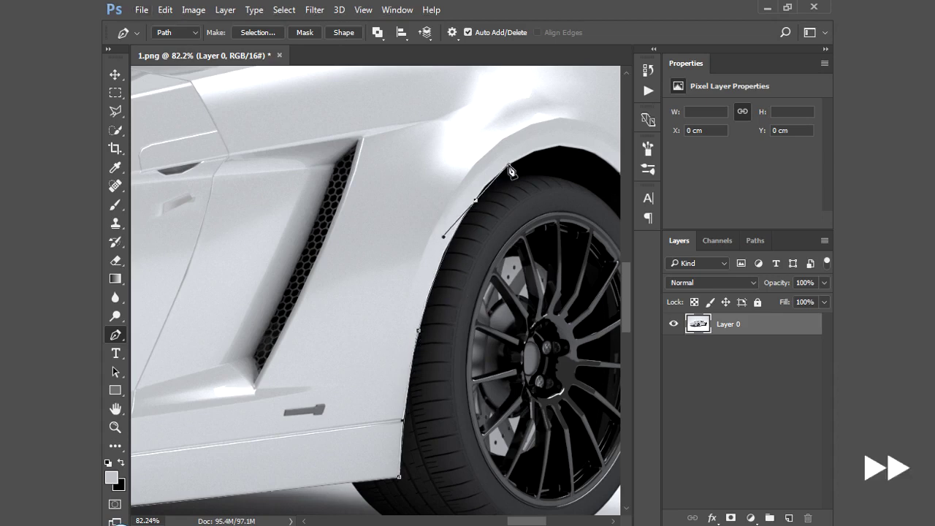
left_click(476, 199, "alt")
- Shape the rear arch's top and back with curved anchors, fixing misplaced points, down to the fender
scroll(486, 212, "right", 3)
left_click_drag(479, 162, 552, 218)
left_click(528, 314)
key("ctrl+z")
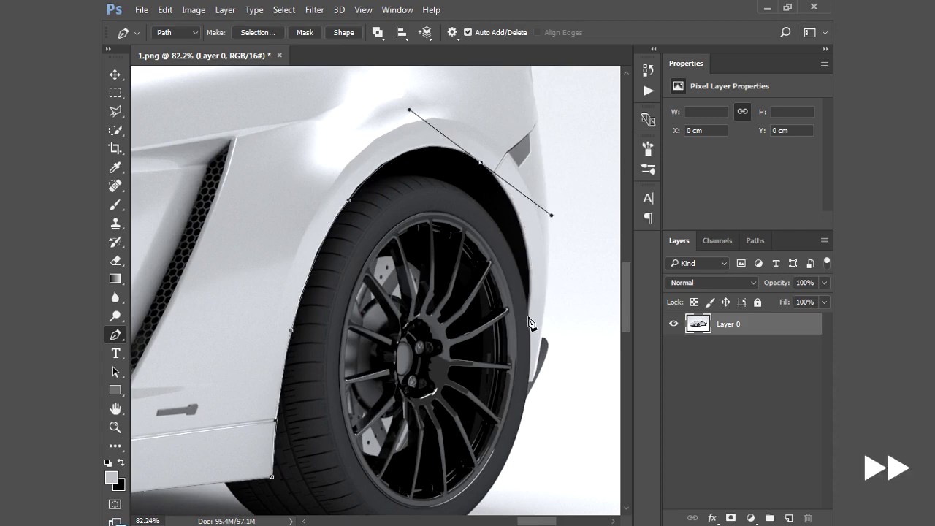
key("ctrl+z")
left_click_drag(523, 230, 532, 271)
scroll(528, 317, "up", 3)
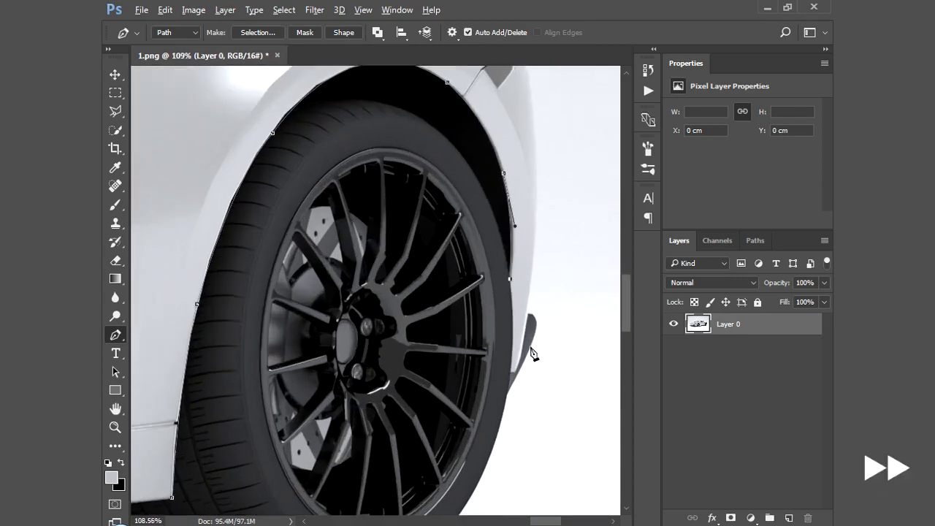
left_click_drag(511, 319, 514, 339)
key("ctrl+z")
left_click_drag(514, 327, 513, 348)
left_click(511, 374)
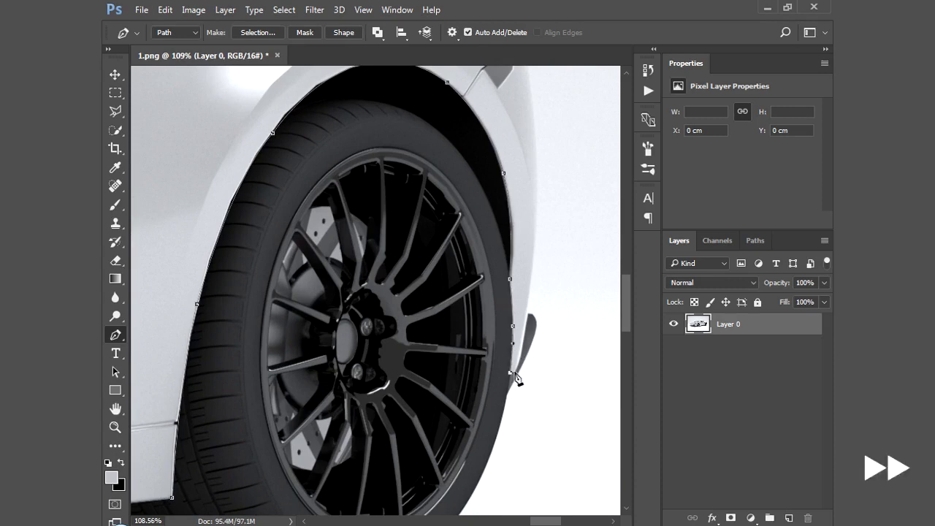
- Curve the outline up the fender edge to its top corner
scroll(531, 271, "down", 1)
left_click_drag(532, 189, 529, 126)
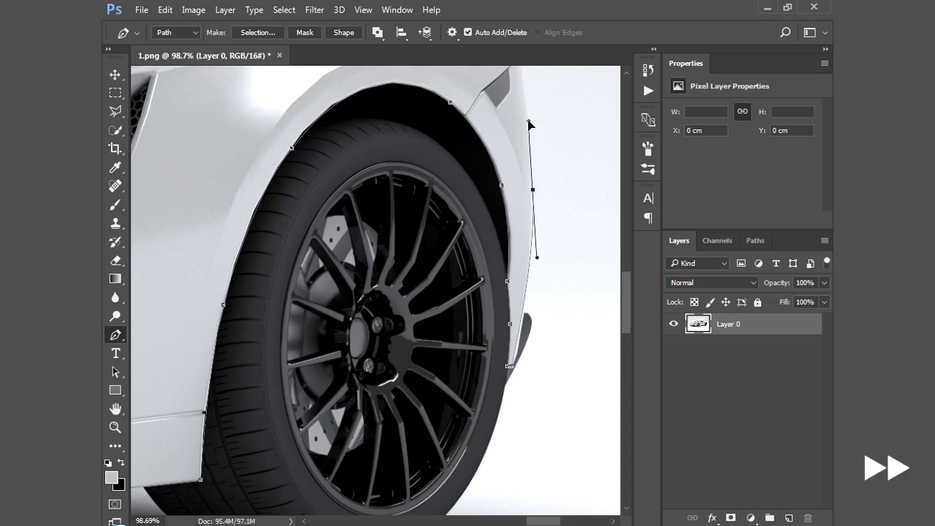
left_click_drag(531, 117, 530, 75)
scroll(529, 251, "down", 2)
scroll(529, 251, "up", 3)
left_click_drag(503, 191, 501, 170)
- Continue curved anchors forward along the fender top and the body's top edge
scroll(494, 179, "up", 1)
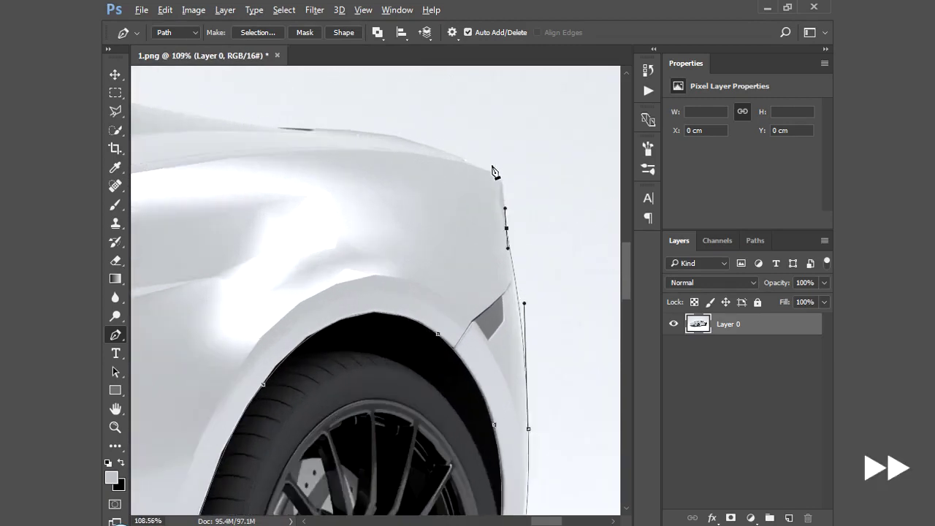
scroll(494, 179, "up", 1)
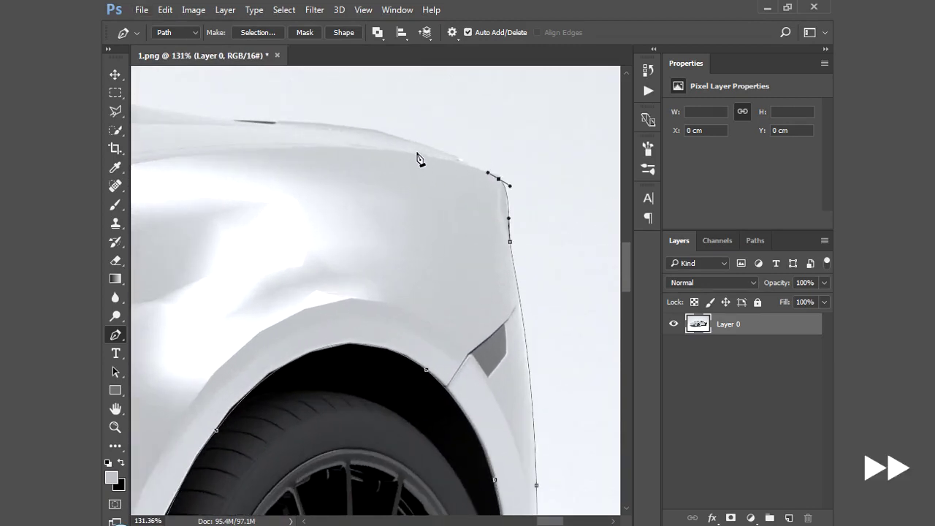
left_click_drag(374, 131, 316, 119)
scroll(455, 221, "down", 2)
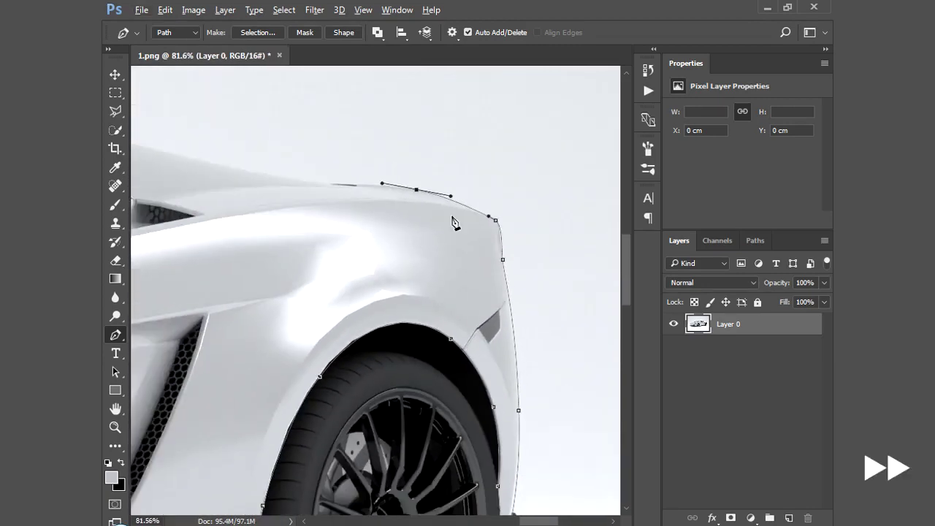
scroll(438, 203, "up", 1)
left_click_drag(395, 206, 340, 198)
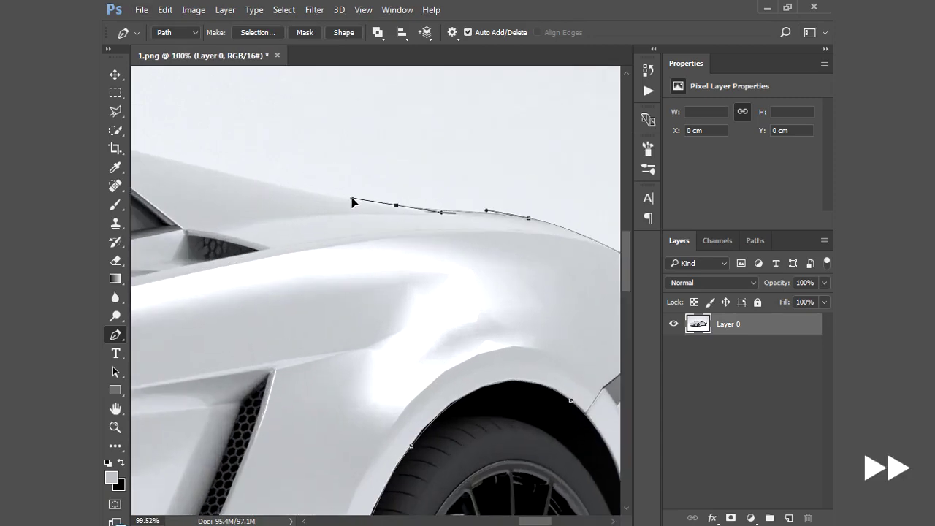
scroll(567, 358, "down", 3)
scroll(367, 273, "up", 1)
scroll(465, 288, "up", 1)
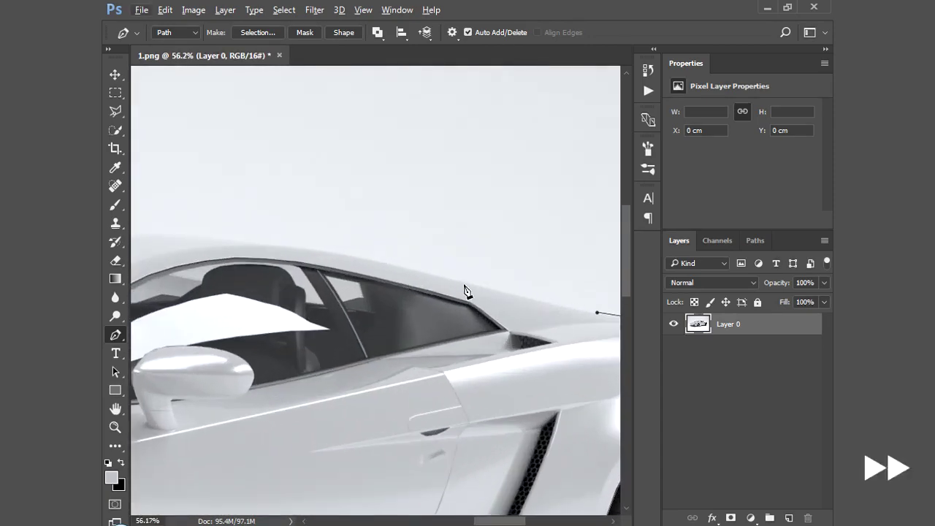
- Add smooth anchors along the roofline above the window
left_click_drag(417, 270, 367, 261)
scroll(380, 262, "down", 2)
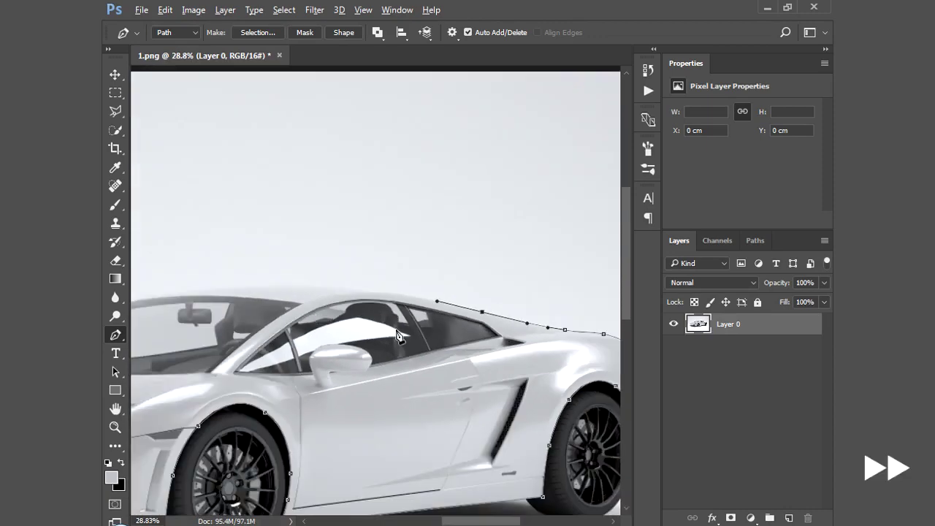
scroll(376, 309, "up", 1)
scroll(375, 310, "up", 1)
left_click_drag(363, 289, 217, 287)
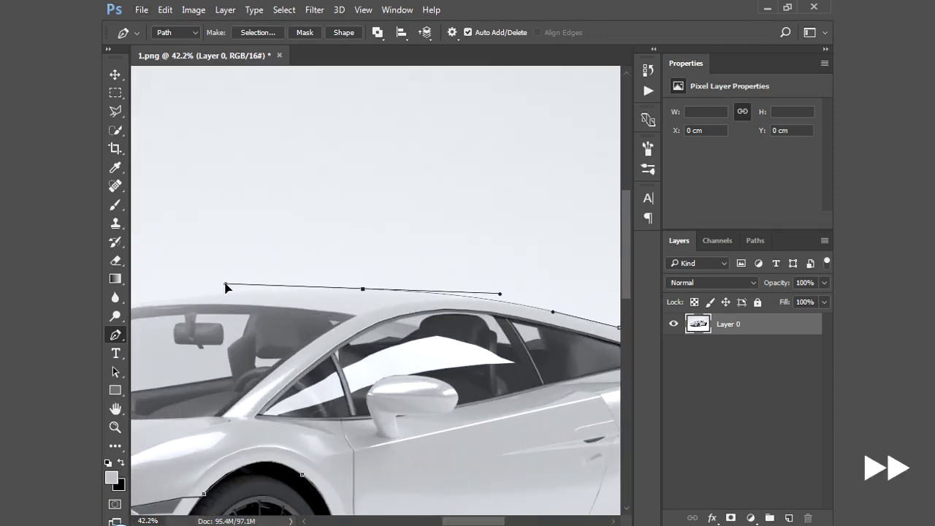
scroll(242, 306, "left", 3)
scroll(271, 359, "up", 1)
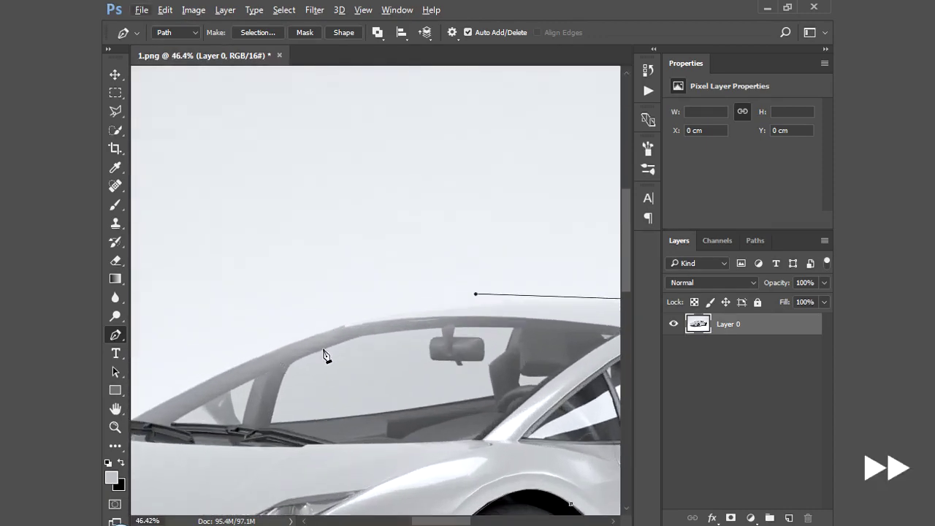
- Trace the windshield's top edge with smooth anchors and corner points at both ends
left_click_drag(348, 323, 293, 335)
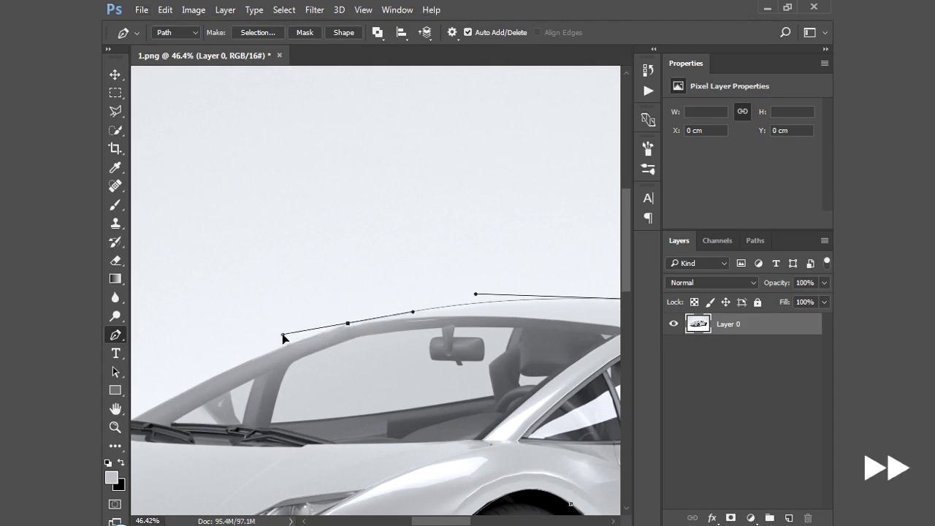
left_click(256, 361)
scroll(256, 358, "down", 2)
scroll(252, 354, "down", 2)
scroll(169, 400, "down", 1)
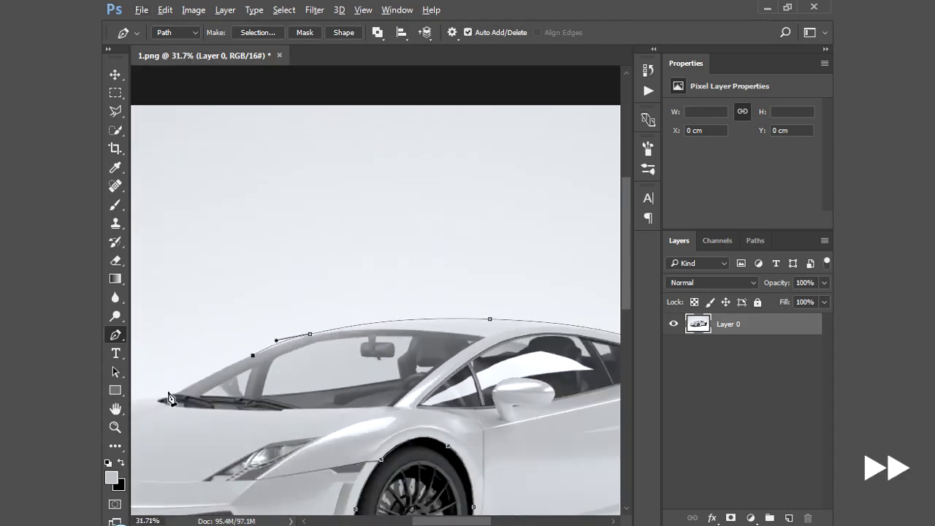
scroll(170, 400, "up", 3)
scroll(199, 426, "up", 2)
scroll(341, 380, "down", 3)
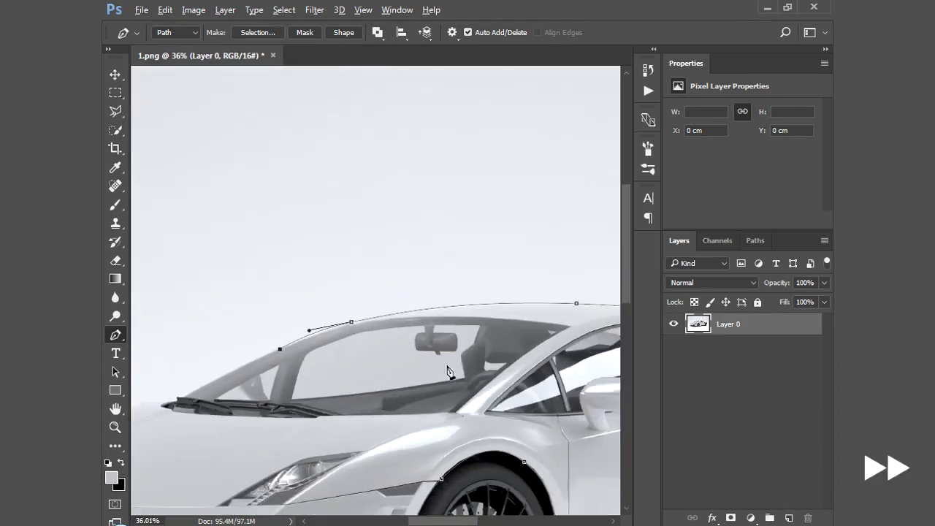
left_click_drag(392, 316, 488, 316)
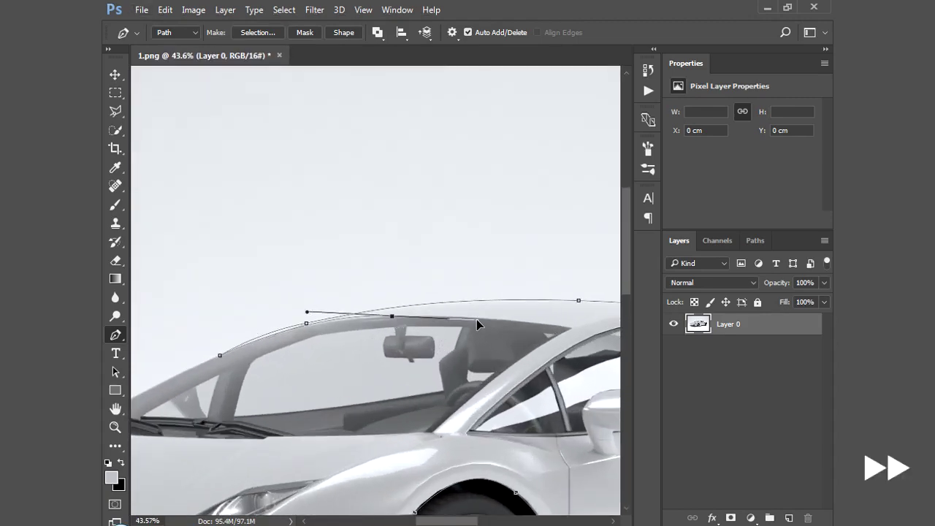
left_click(576, 330)
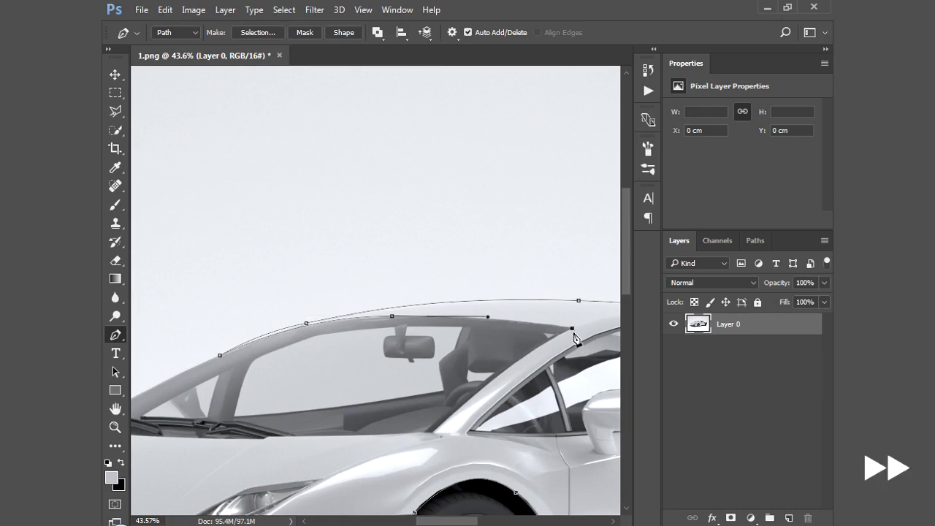
- Curve the outline down the A-pillar and along the hood edge
scroll(504, 394, "up", 1)
scroll(502, 394, "up", 1)
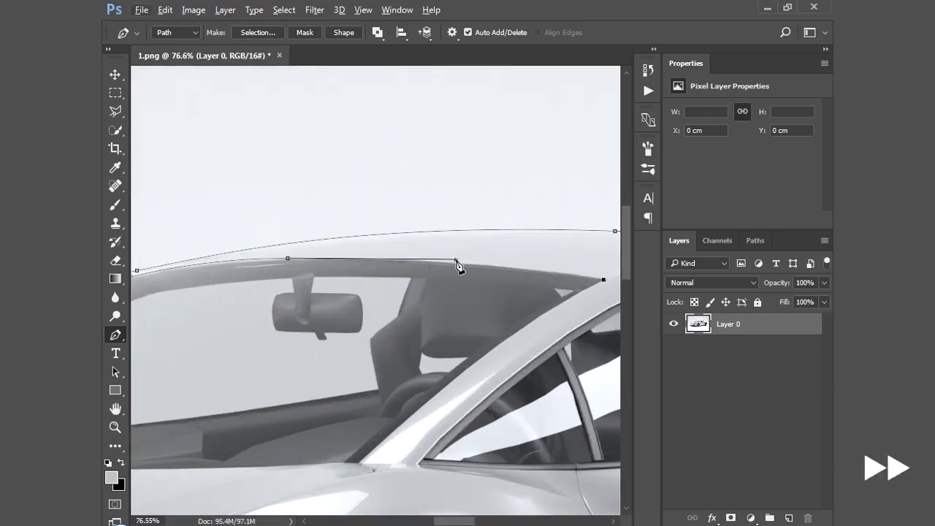
left_click_drag(470, 365, 414, 414)
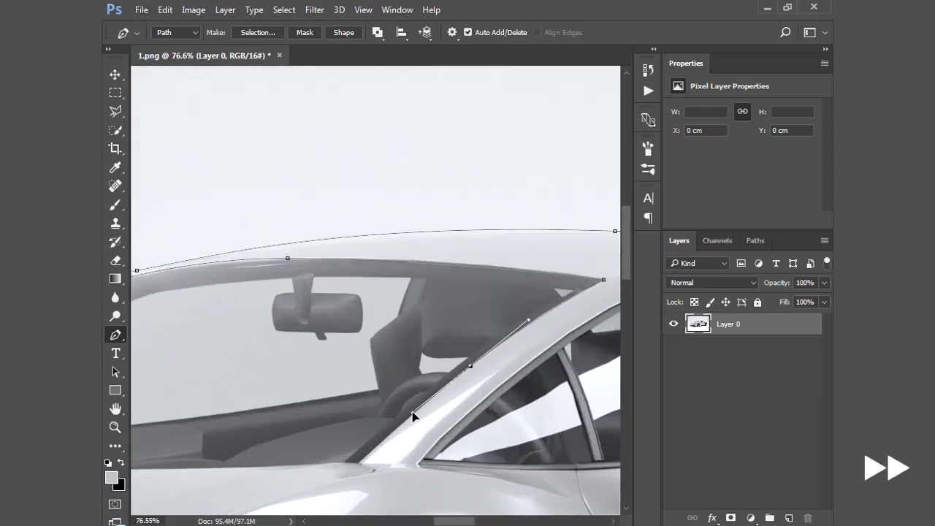
scroll(358, 467, "down", 2)
scroll(375, 458, "up", 2)
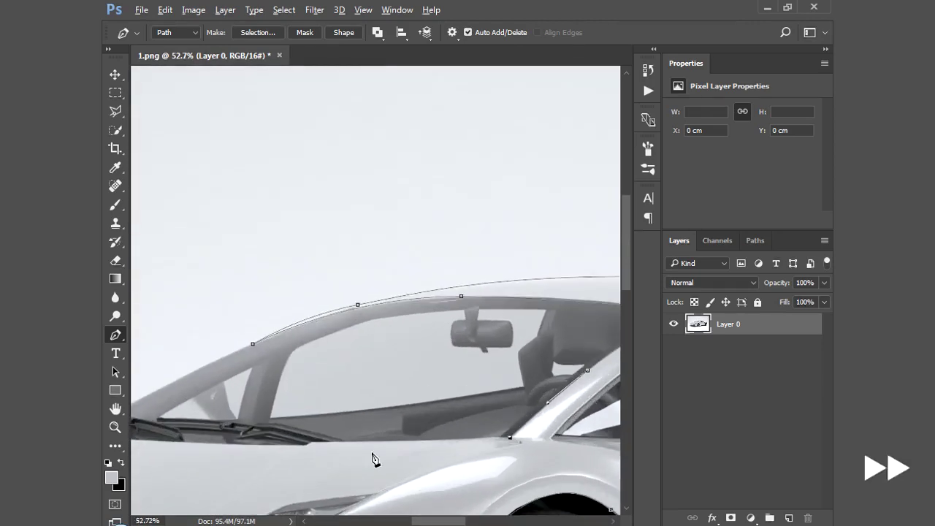
left_click_drag(413, 439, 368, 438)
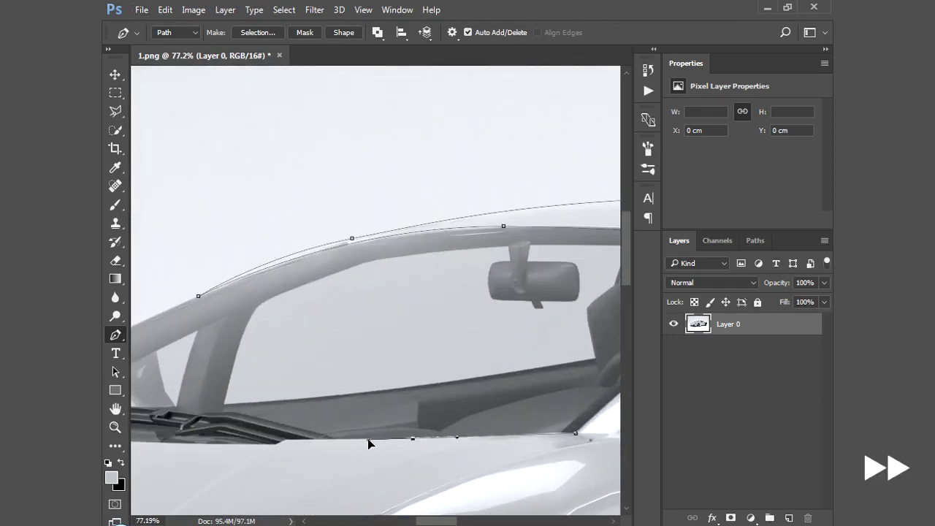
scroll(281, 447, "down", 2)
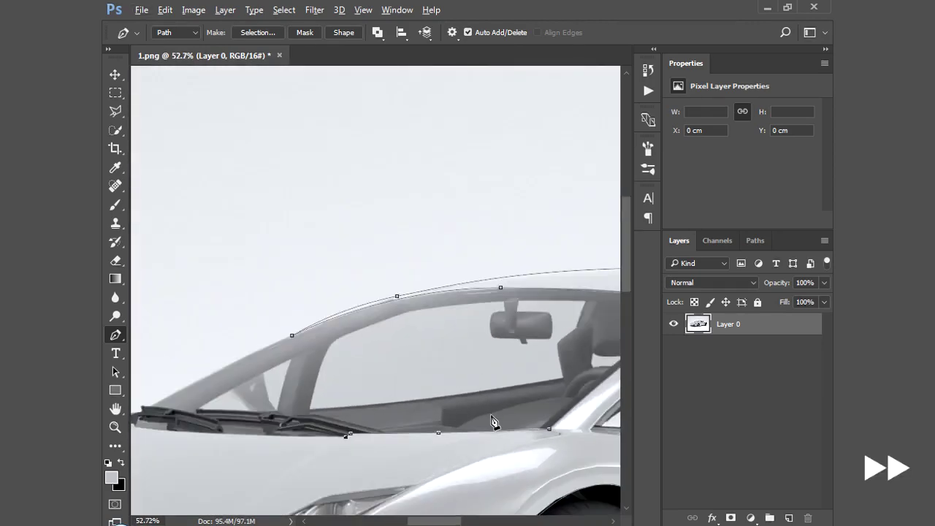
scroll(250, 443, "up", 2)
scroll(292, 439, "up", 1)
- Trace around the wiper's lower edge, tip and top edge with anchors
left_click(351, 418)
left_click(260, 414)
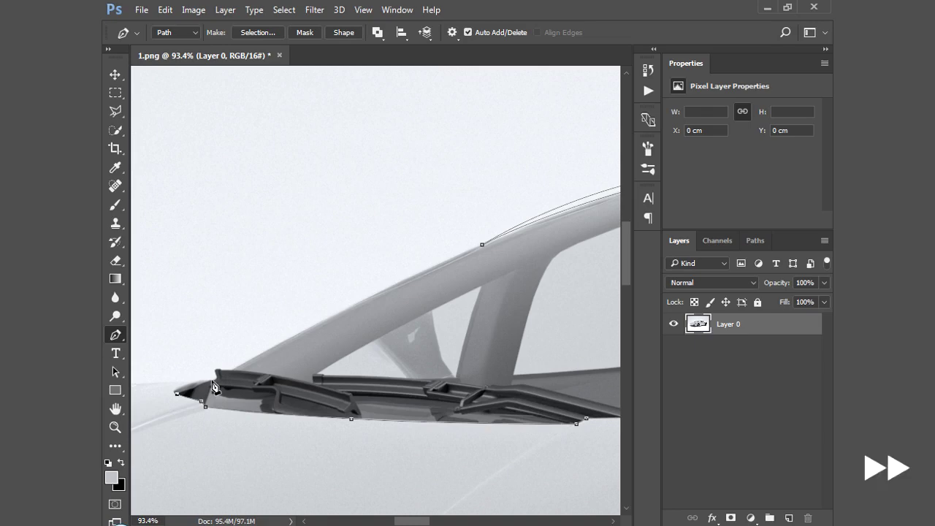
scroll(219, 394, "up", 1)
scroll(241, 398, "up", 3)
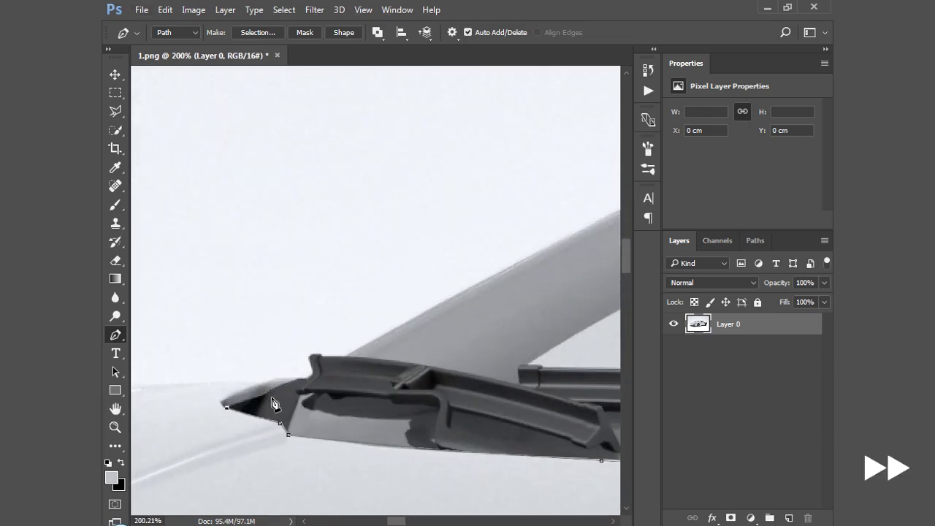
scroll(264, 402, "up", 3)
left_click(264, 401)
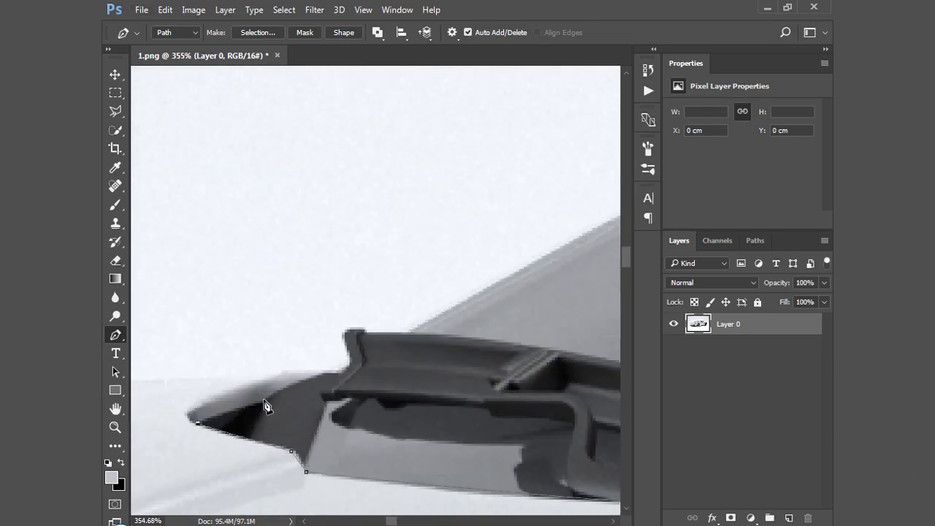
left_click(308, 376)
left_click(327, 370)
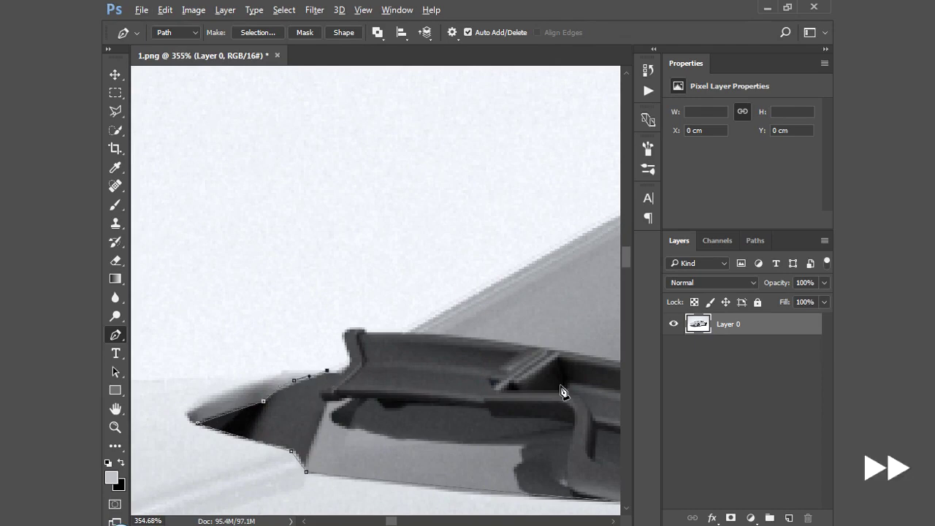
- Curve the outline down the hood's front edge, around the nose, to the bumper corner
scroll(559, 385, "down", 3)
scroll(462, 394, "down", 4)
scroll(463, 365, "down", 1)
scroll(292, 467, "down", 1)
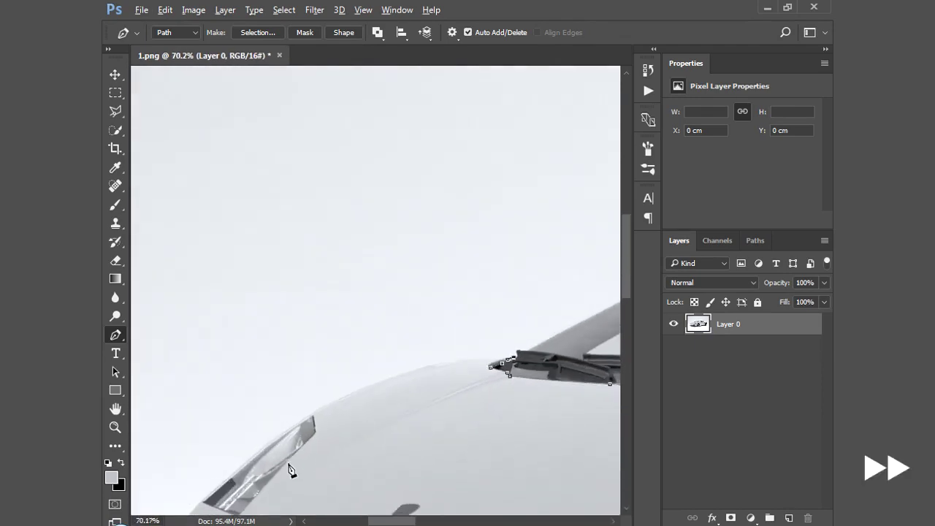
left_click_drag(334, 392, 226, 459)
scroll(306, 423, "down", 1)
left_click(165, 487)
scroll(468, 314, "down", 1)
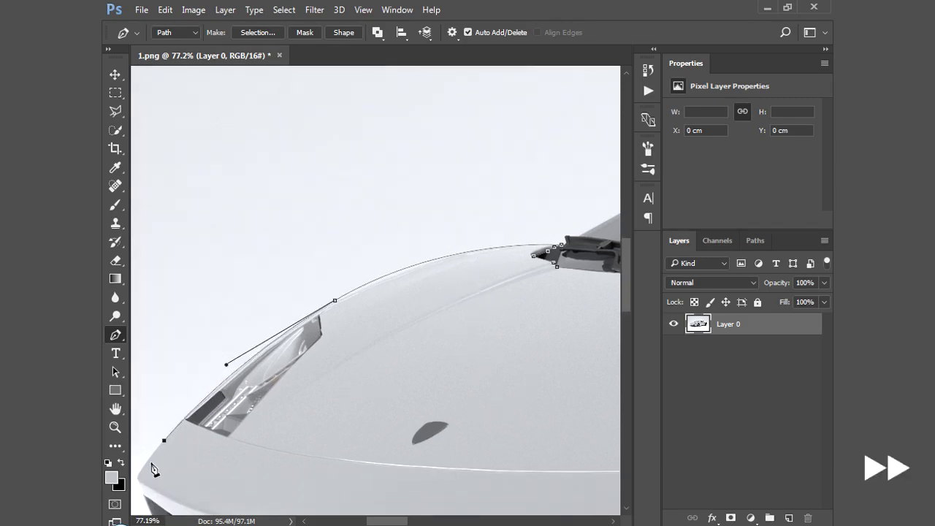
scroll(230, 493, "up", 2)
scroll(235, 503, "up", 1)
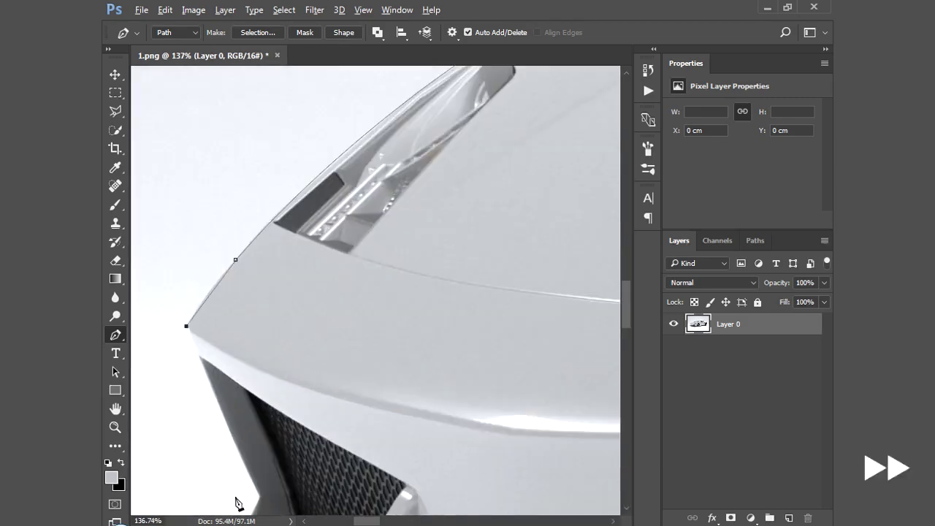
left_click_drag(220, 416, 243, 468)
- Place anchors down the front bumper and along its bottom edge back to the start
left_click(257, 495)
scroll(365, 368, "down", 3)
scroll(390, 355, "down", 2)
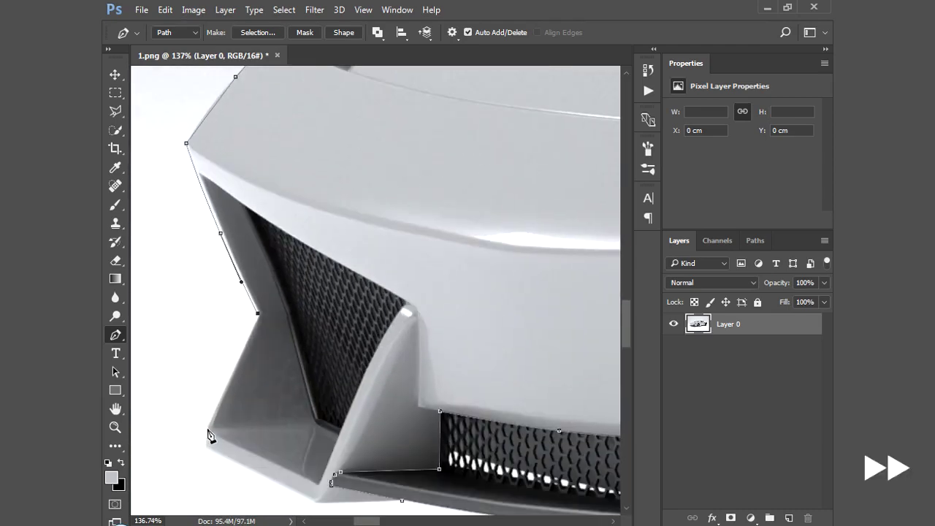
left_click(204, 429)
key("z")
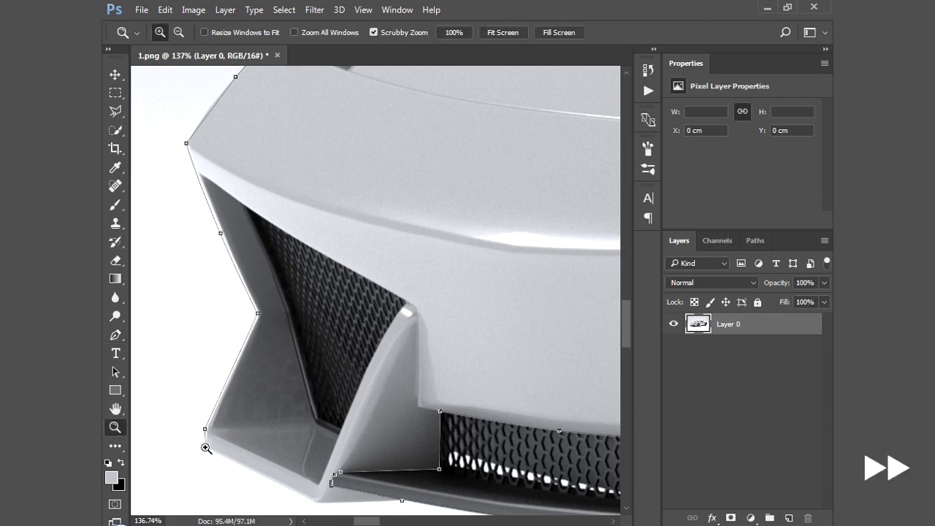
left_click(115, 335)
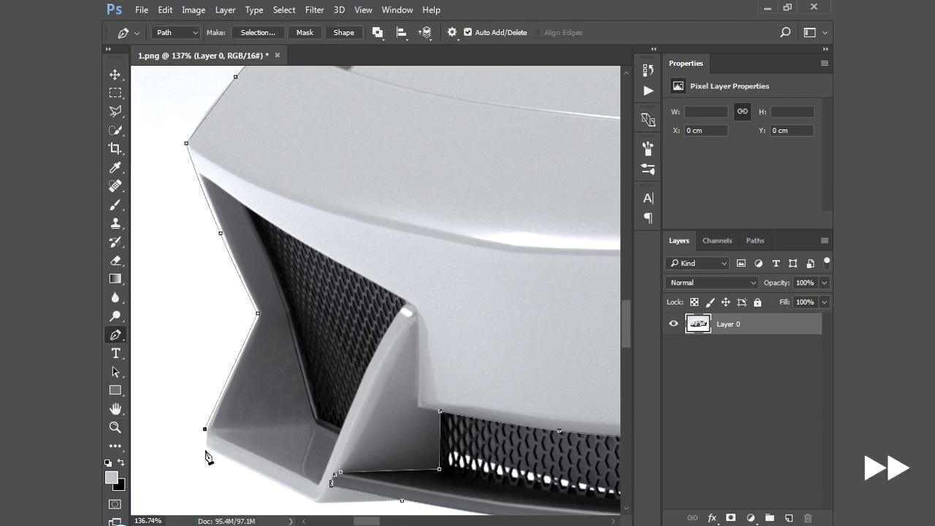
left_click(205, 447)
scroll(328, 507, "down", 1)
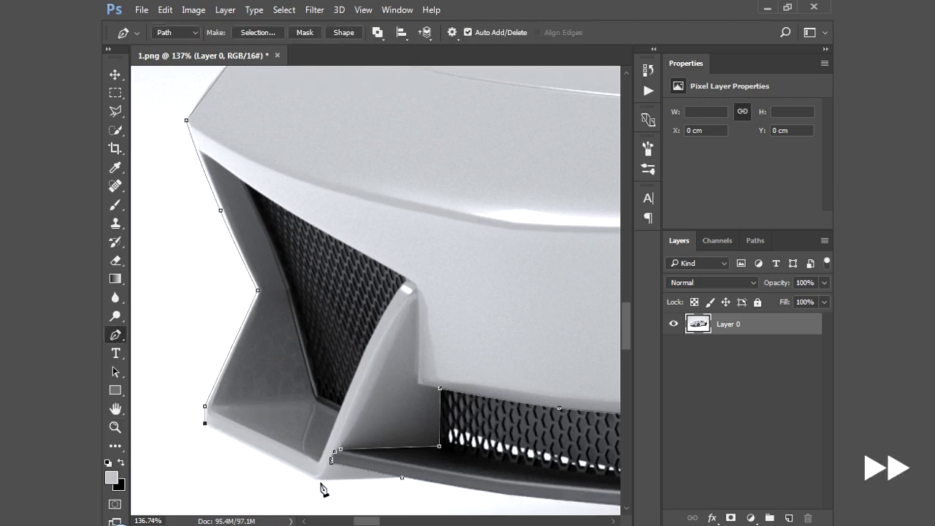
left_click(317, 480)
scroll(336, 500, "up", 2)
left_click(423, 474)
scroll(240, 428, "down", 2)
scroll(240, 428, "down", 4)
scroll(206, 358, "down", 2)
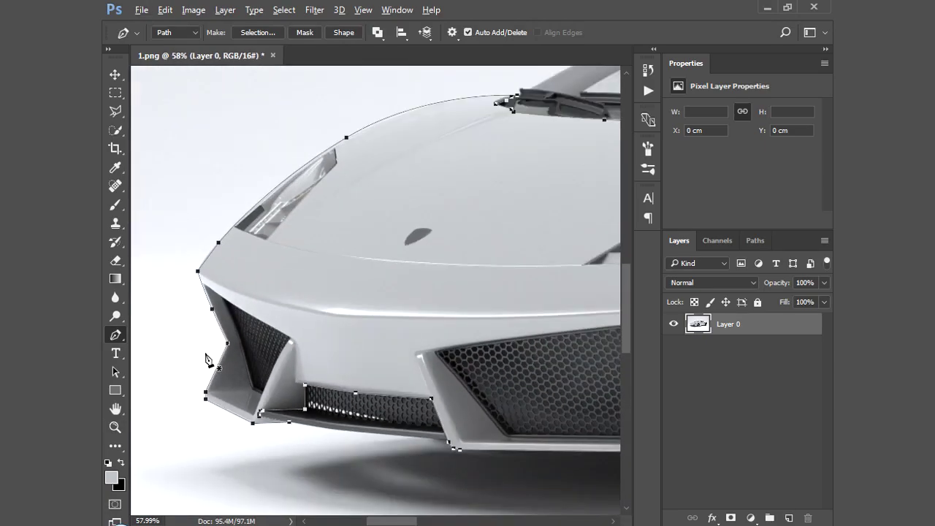
scroll(205, 358, "down", 3)
scroll(208, 360, "down", 2)
scroll(208, 360, "down", 2)
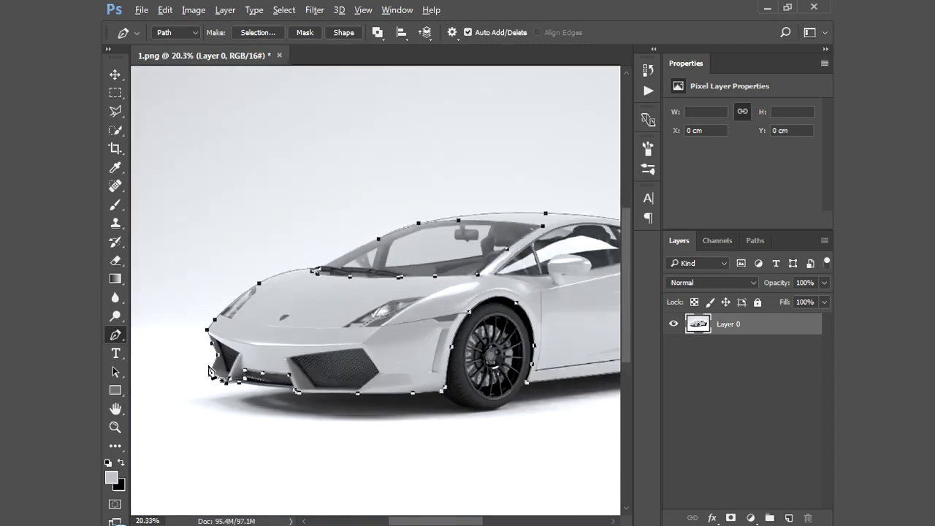
- Switch from the Pen tool to the Direct Selection tool for editing anchors
scroll(208, 360, "down", 2)
scroll(208, 360, "down", 1)
scroll(502, 327, "up", 2)
scroll(344, 371, "down", 1)
scroll(446, 251, "up", 1)
scroll(447, 255, "up", 1)
scroll(449, 261, "up", 1)
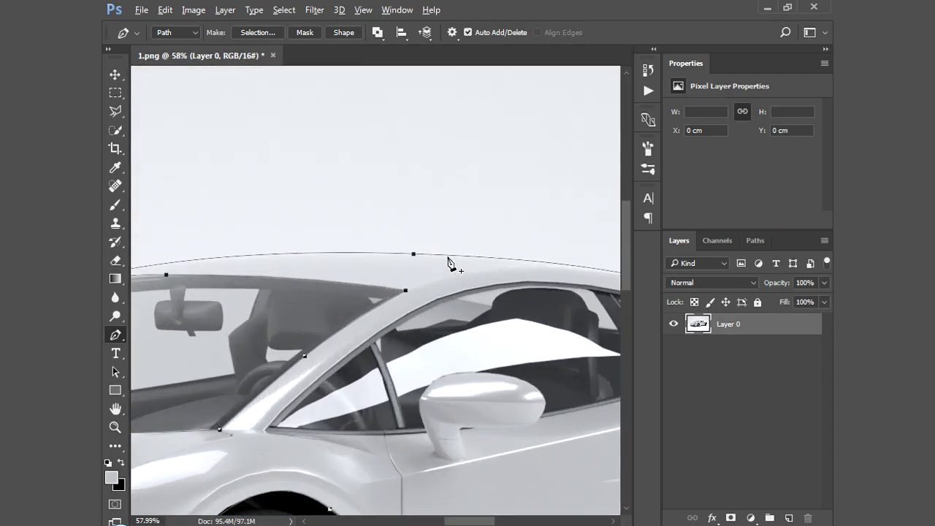
scroll(438, 267, "up", 1)
scroll(234, 283, "up", 1)
scroll(234, 284, "up", 1)
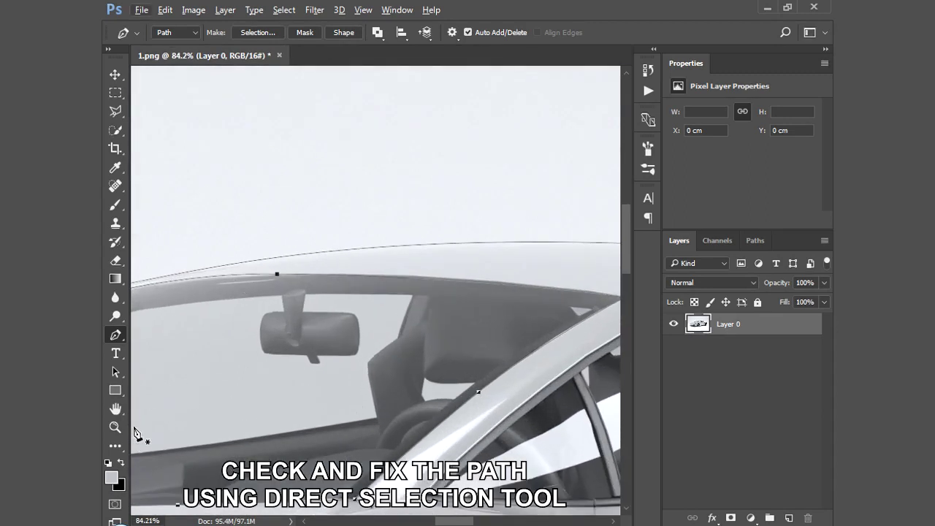
left_click(116, 372)
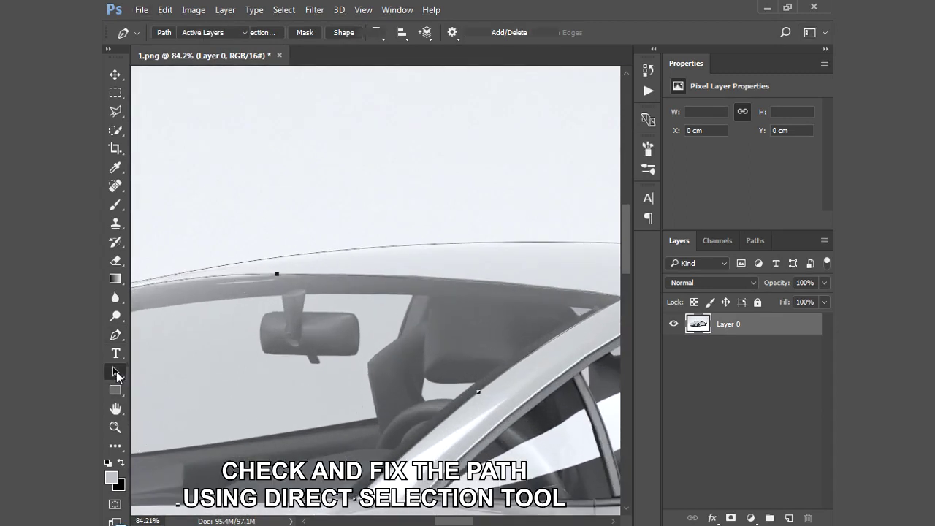
left_click(116, 371)
right_click(115, 371)
left_click(139, 385)
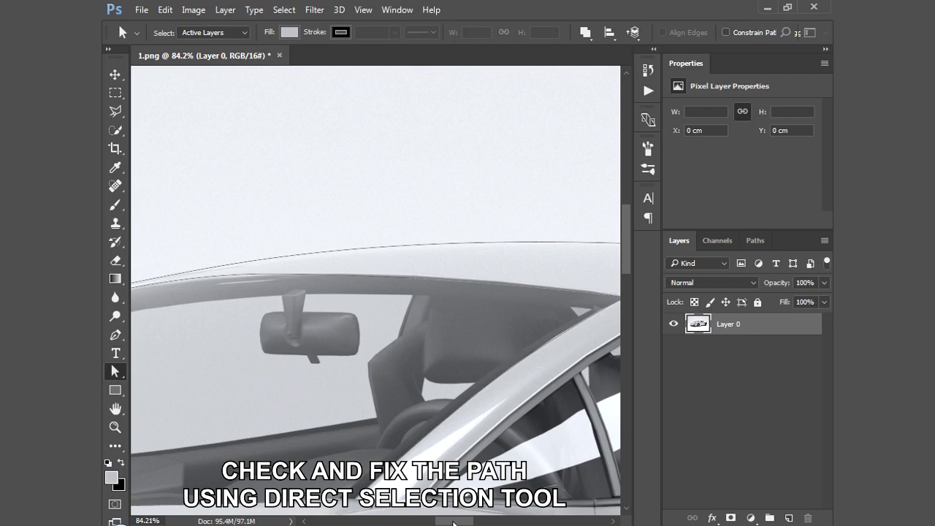
- Reshape the windshield-top anchor and its curve to follow the roofline
left_click_drag(453, 522, 444, 522)
left_click(377, 276)
left_click(396, 275)
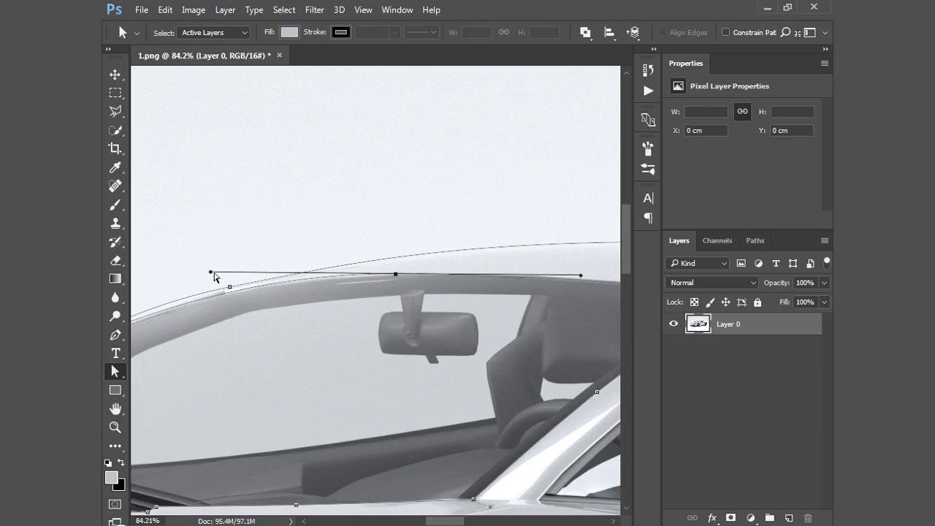
left_click_drag(211, 274, 206, 276)
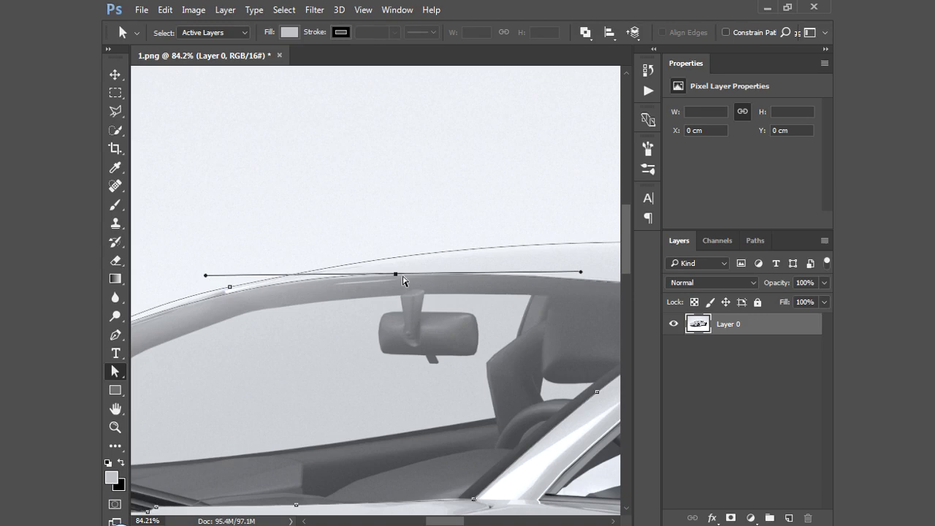
left_click_drag(395, 276, 403, 274)
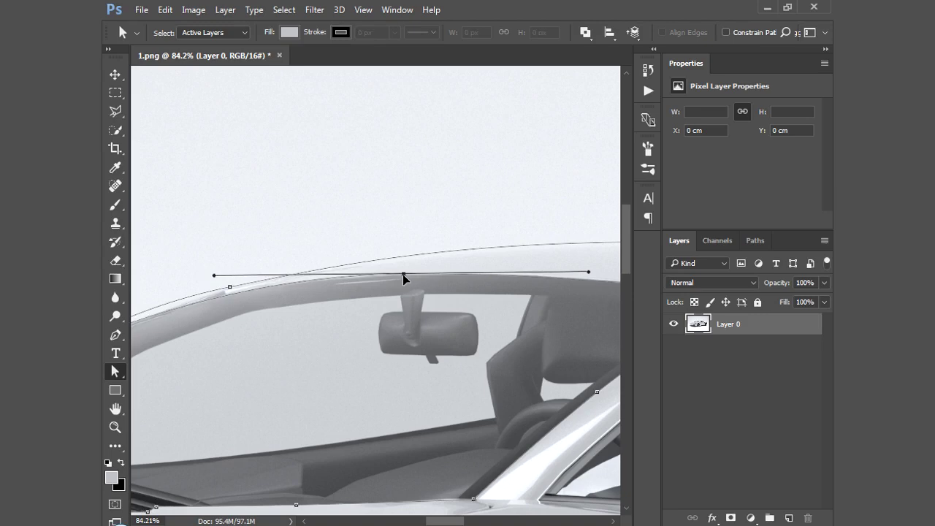
- Adjust the anchor near the windshield's left corner so the curve hugs the edge
scroll(363, 297, "down", 3)
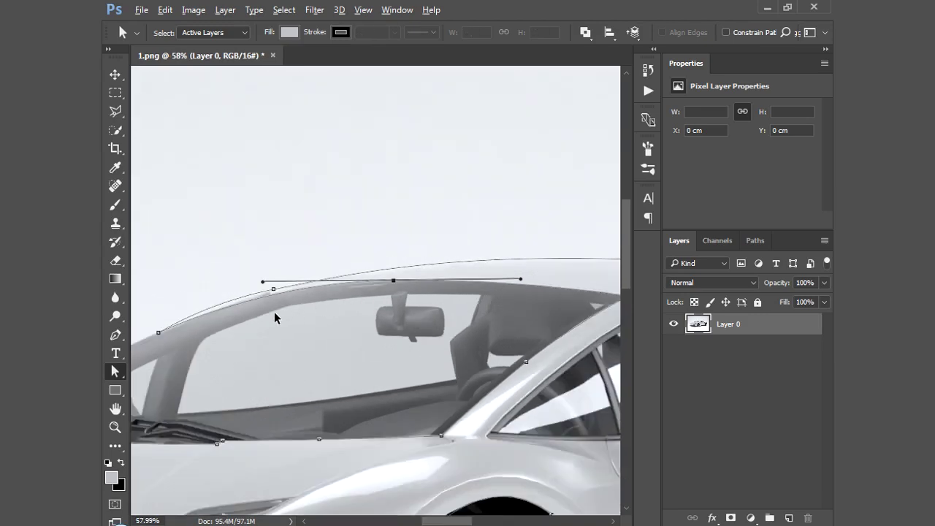
left_click(273, 290)
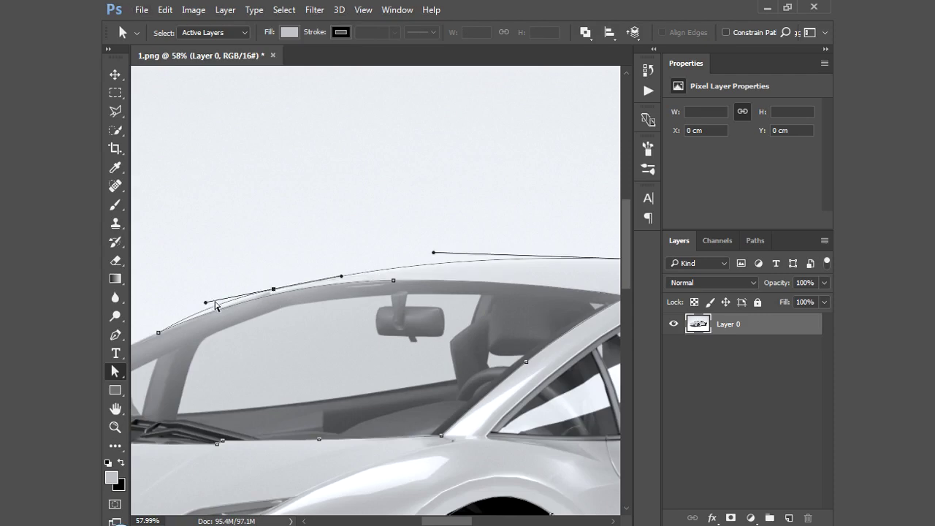
scroll(202, 316, "up", 2)
scroll(203, 317, "up", 2)
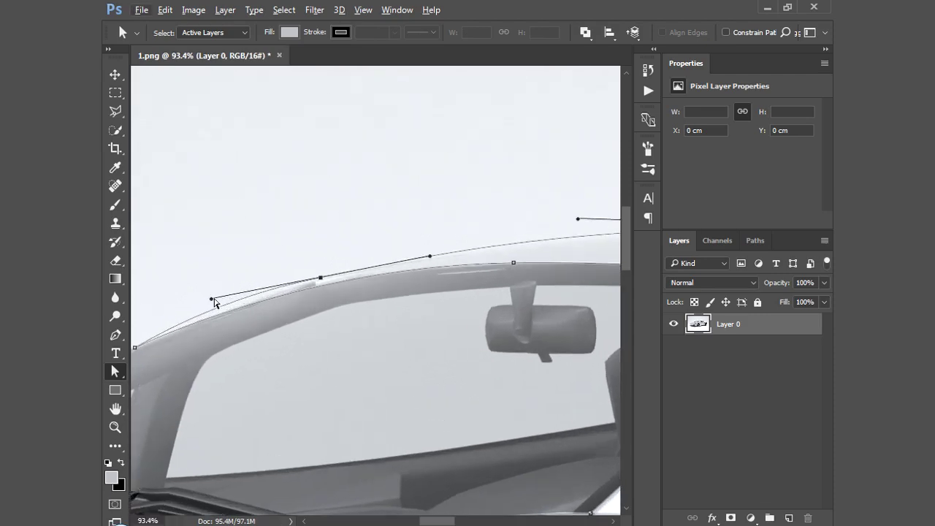
left_click_drag(213, 299, 208, 302)
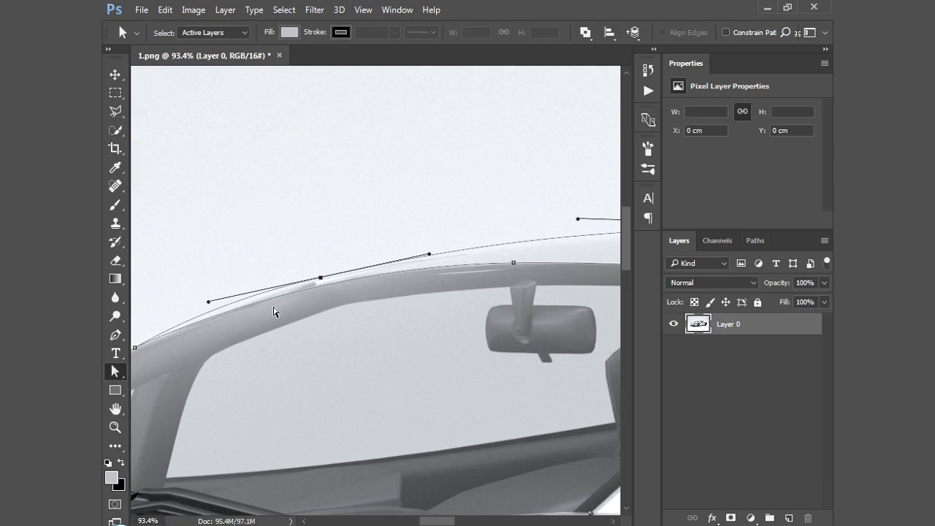
scroll(282, 340, "down", 5)
scroll(307, 307, "down", 3)
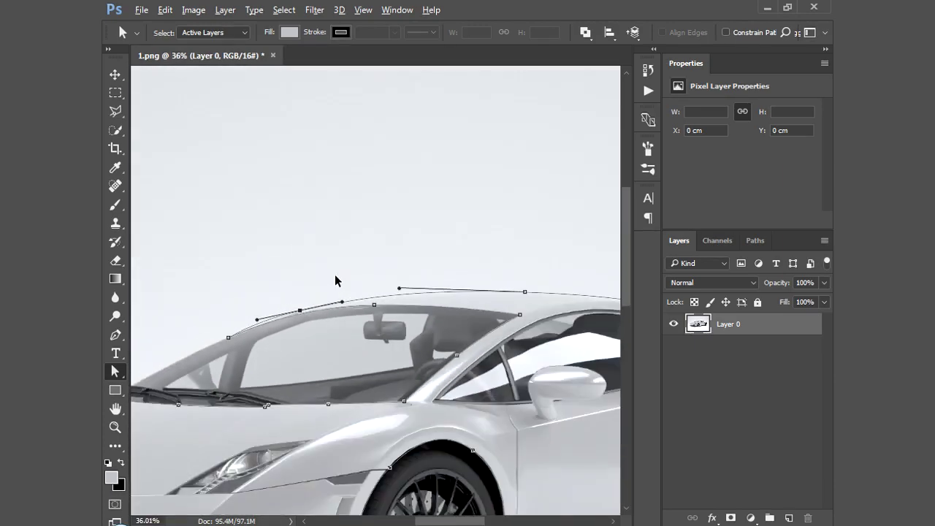
scroll(335, 277, "down", 3)
scroll(336, 275, "down", 1)
scroll(337, 274, "down", 1)
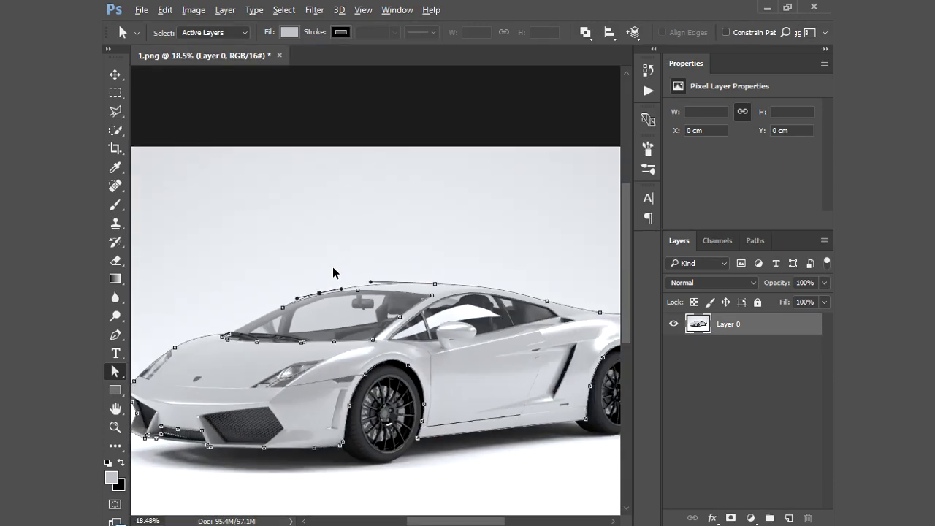
scroll(336, 273, "down", 2)
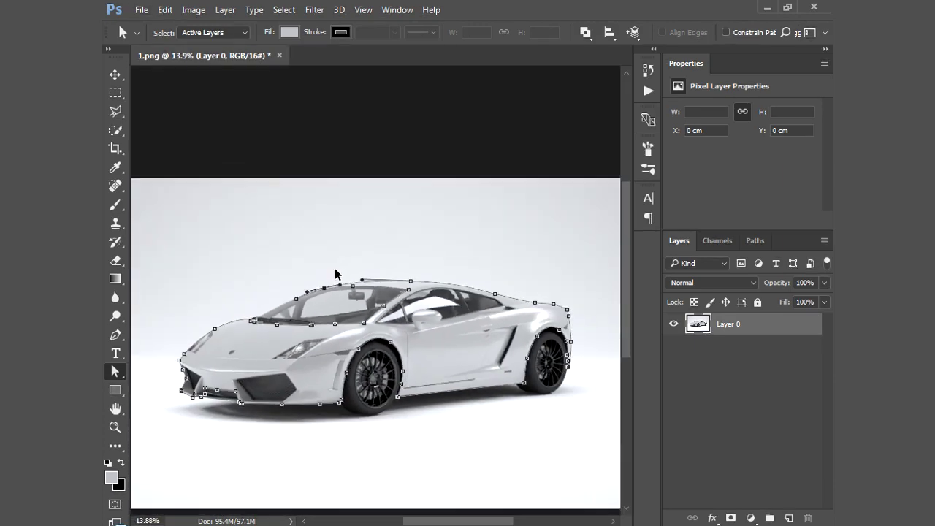
right_click(115, 372)
- Turn the outline path into an unfeathered selection, copy it to Layer 1, and hide Layer 0
left_click(150, 386)
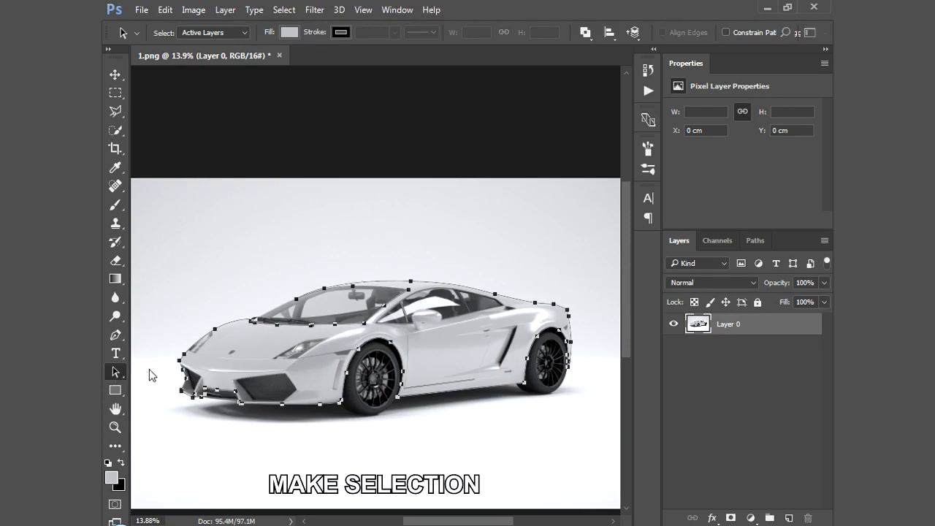
right_click(306, 345)
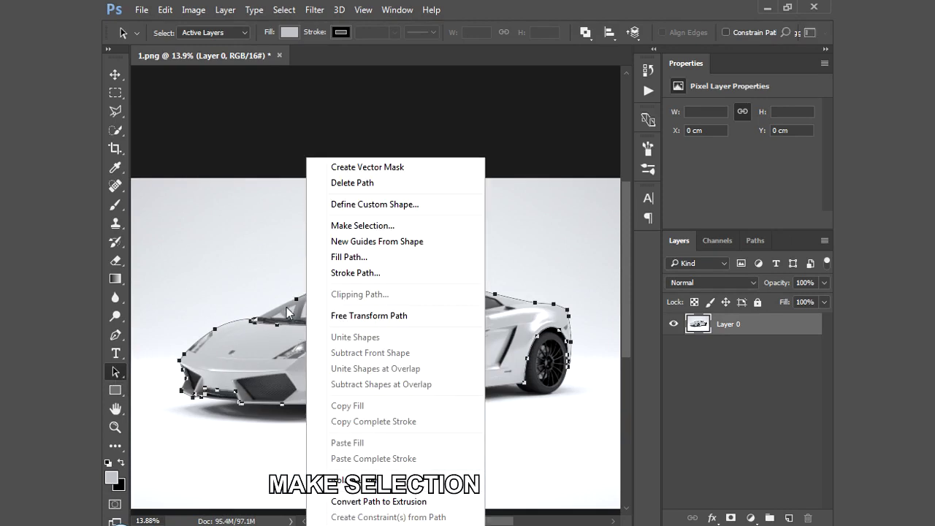
left_click(343, 226)
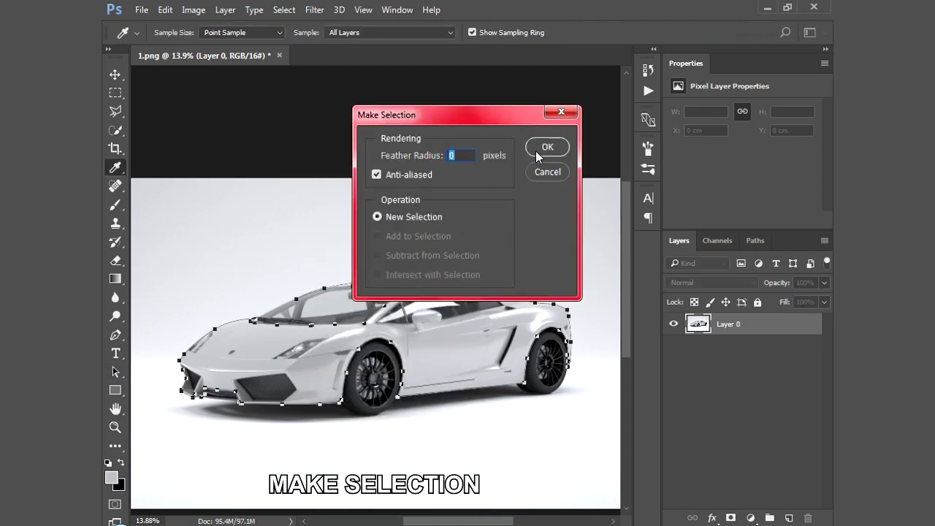
left_click(537, 150)
left_click(493, 257)
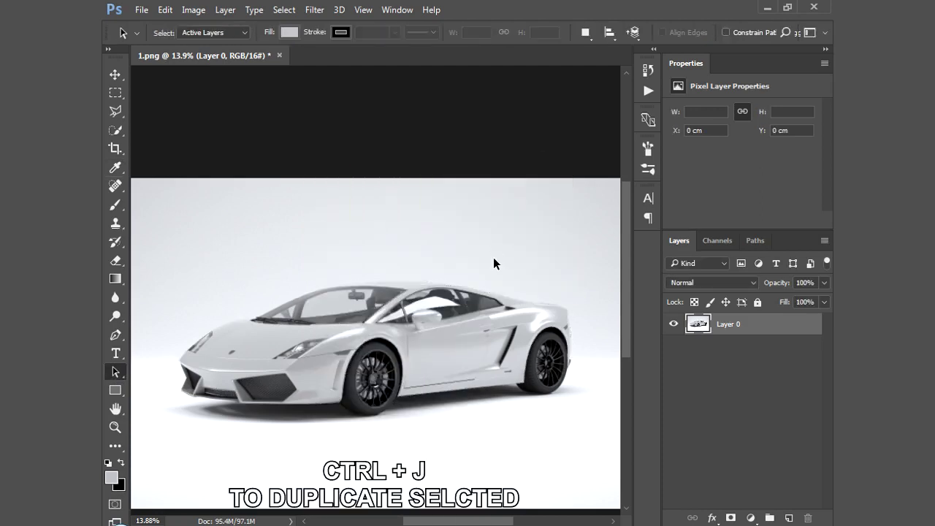
key("ctrl+j")
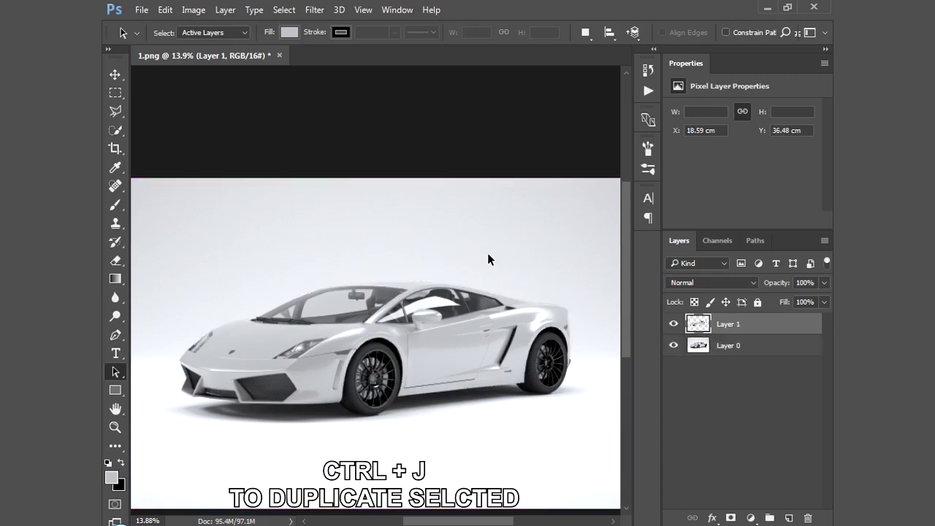
left_click(674, 347)
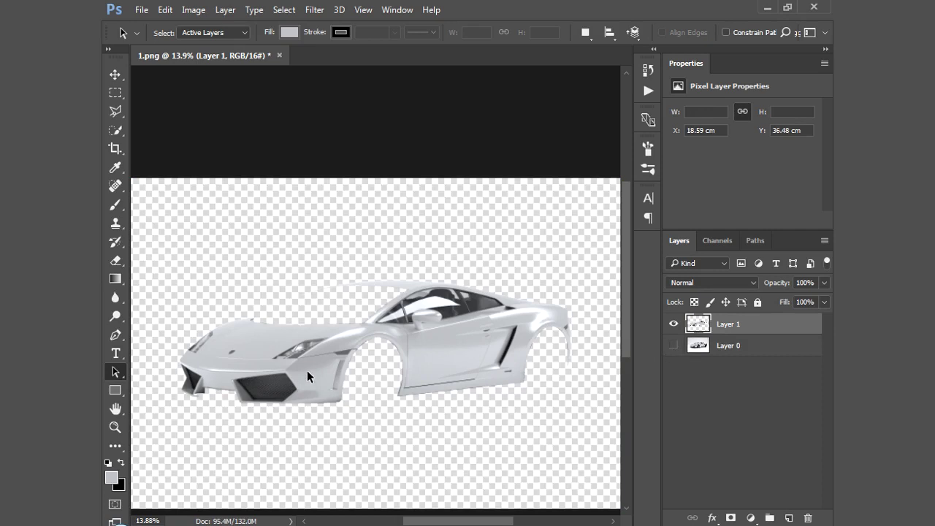
- With the Pen tool, trace down the left edge of the front intake opening
left_click(114, 335)
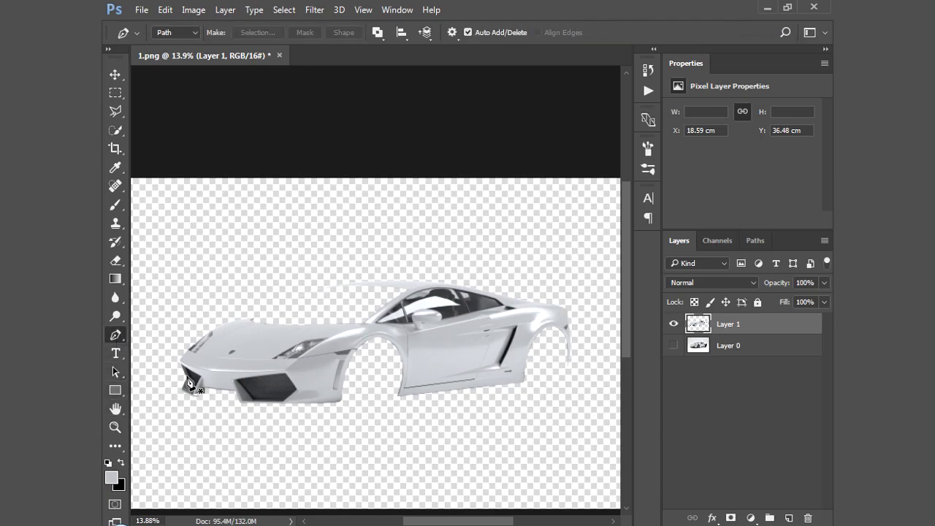
scroll(179, 391, "up", 1)
scroll(179, 391, "up", 1)
scroll(183, 393, "up", 1)
scroll(194, 394, "up", 1)
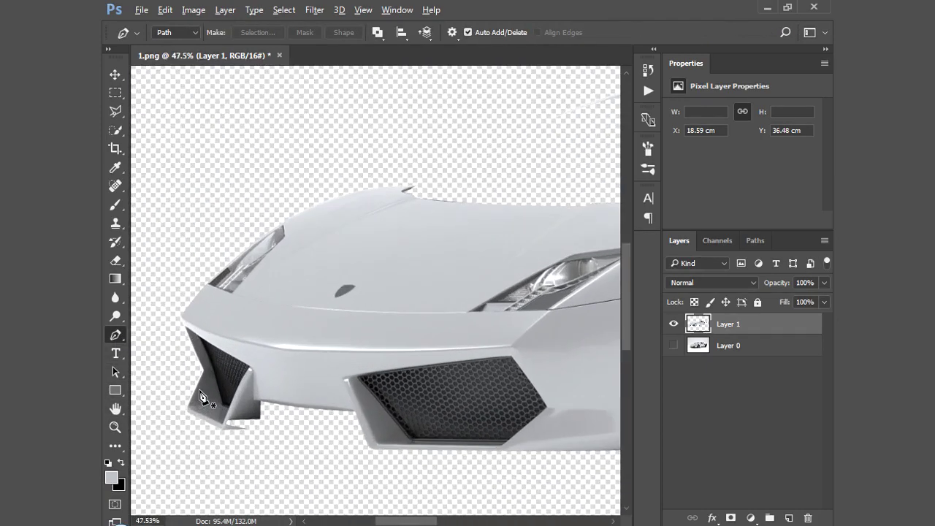
scroll(203, 397, "up", 2)
scroll(203, 397, "up", 1)
scroll(210, 385, "up", 1)
scroll(213, 373, "up", 1)
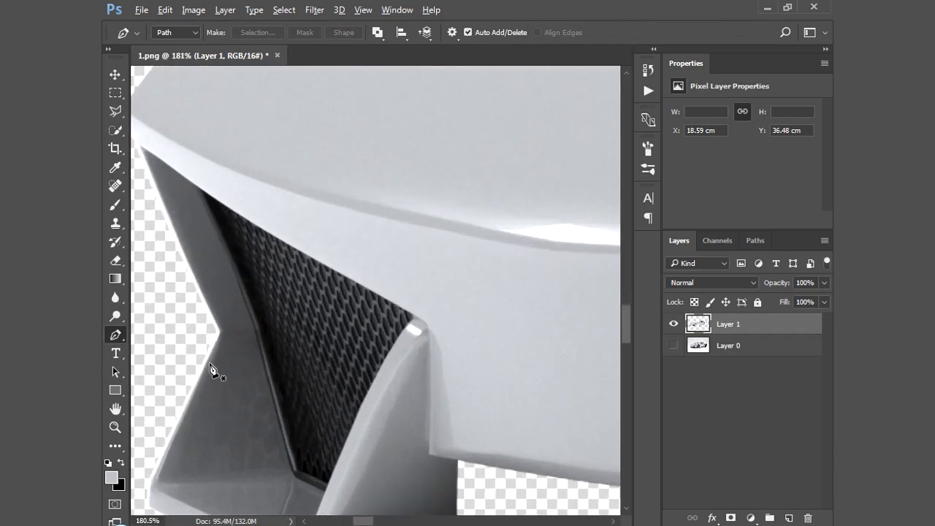
left_click(194, 186)
left_click(241, 287)
left_click(258, 340)
left_click(280, 411)
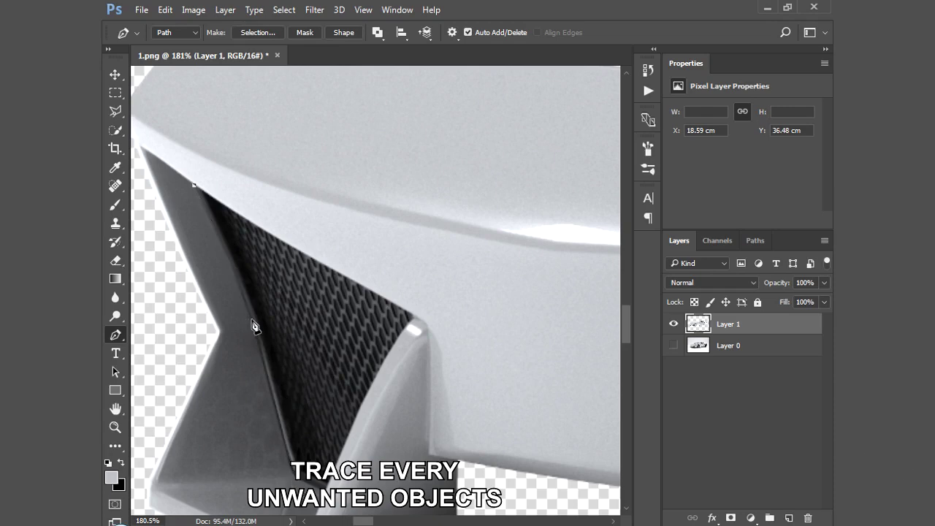
left_click_drag(283, 394, 263, 360)
- Continue the intake path along its bottom, up the right edge, and across the top
left_click(292, 470)
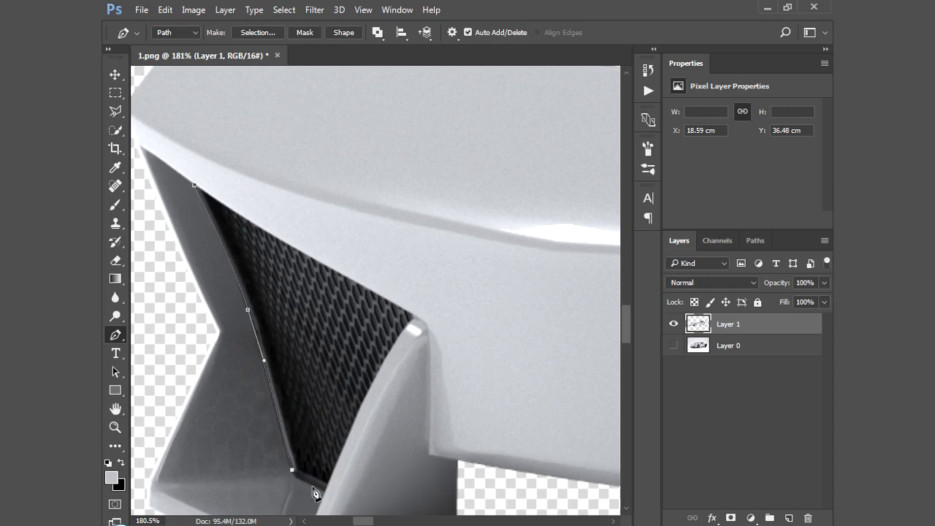
left_click(325, 491)
left_click(358, 413)
left_click(381, 363)
left_click(400, 335)
scroll(445, 306, "up", 3)
scroll(388, 347, "up", 3)
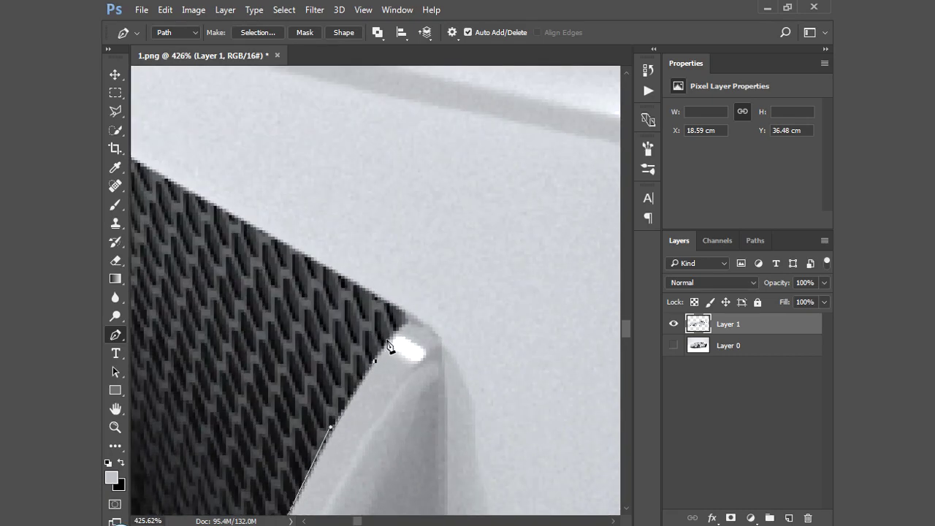
left_click(409, 326)
scroll(409, 326, "down", 4)
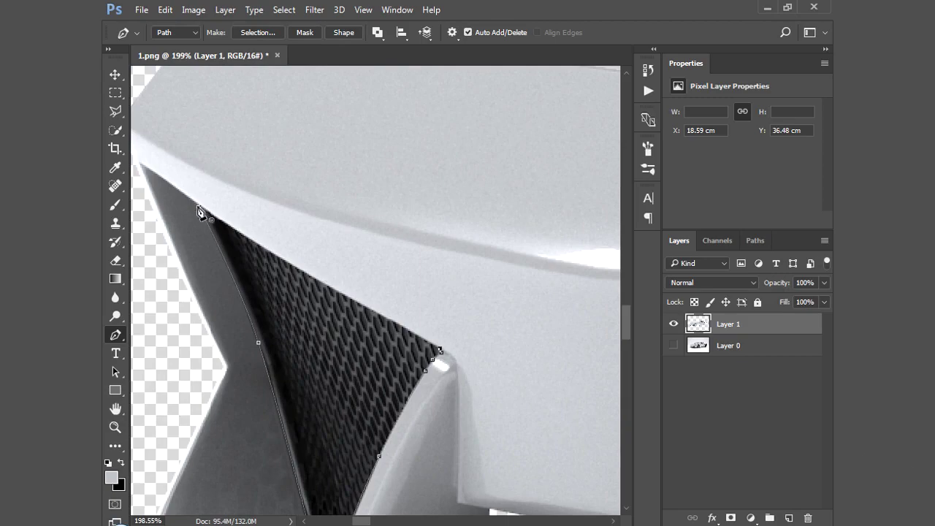
left_click(238, 235)
scroll(303, 297, "down", 4)
scroll(202, 309, "up", 2)
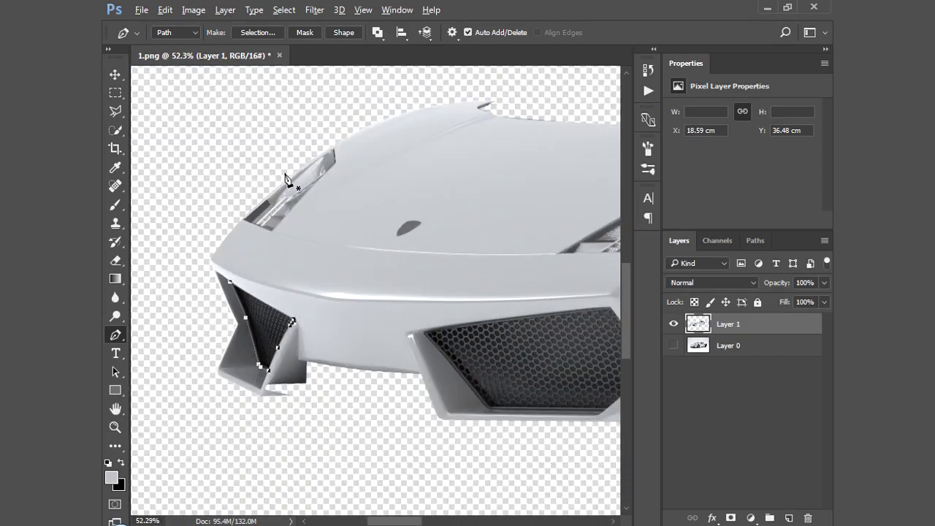
scroll(313, 192, "up", 5)
- Outline the left headlight with a closed path
left_click(169, 341)
left_click_drag(449, 196, 485, 161)
left_click(519, 127)
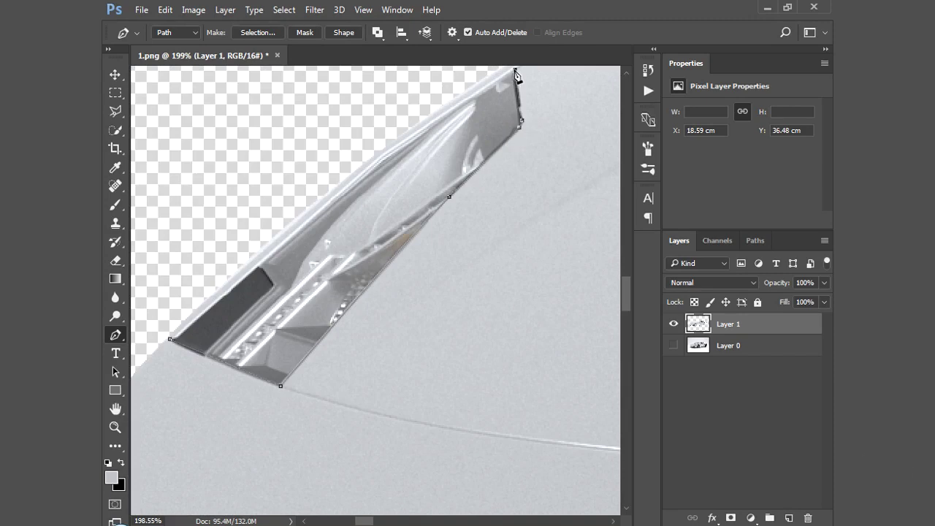
left_click(385, 158)
left_click(175, 338)
scroll(605, 396, "down", 3)
scroll(547, 370, "up", 3)
scroll(441, 344, "up", 3)
- Outline the small dark badge on the hood with a closed curved path
left_click(436, 308)
left_click_drag(377, 366, 358, 398)
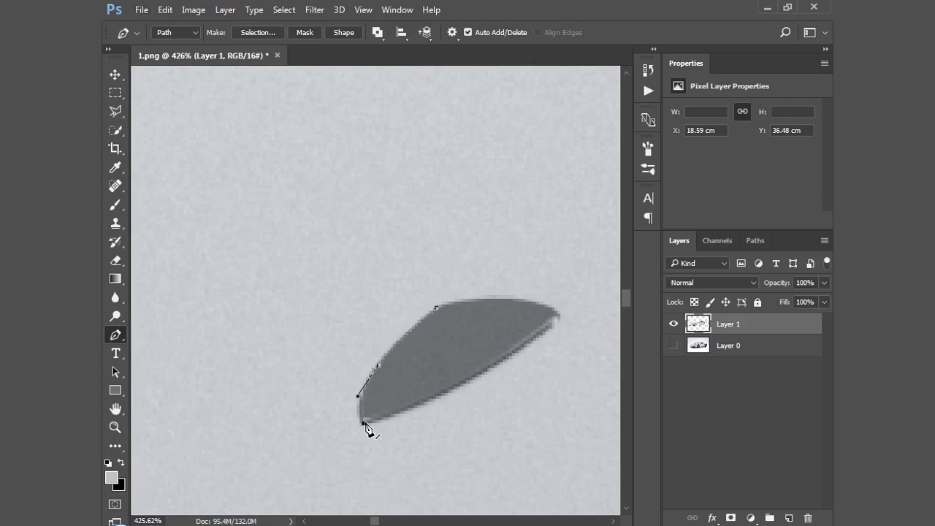
mouse_move(469, 380)
left_mouse_down()
mouse_move(532, 342)
mouse_move(538, 310)
left_mouse_up()
left_click_drag(437, 309, 389, 332)
scroll(389, 333, "down", 10)
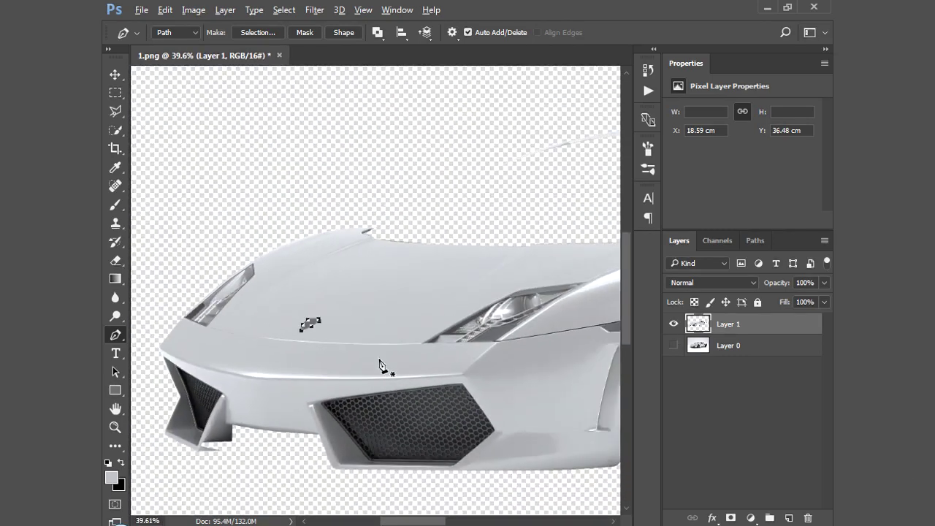
- Outline the right headlight with curved anchors along its upper, far and lower edges
scroll(266, 416, "up", 2)
left_click(159, 438)
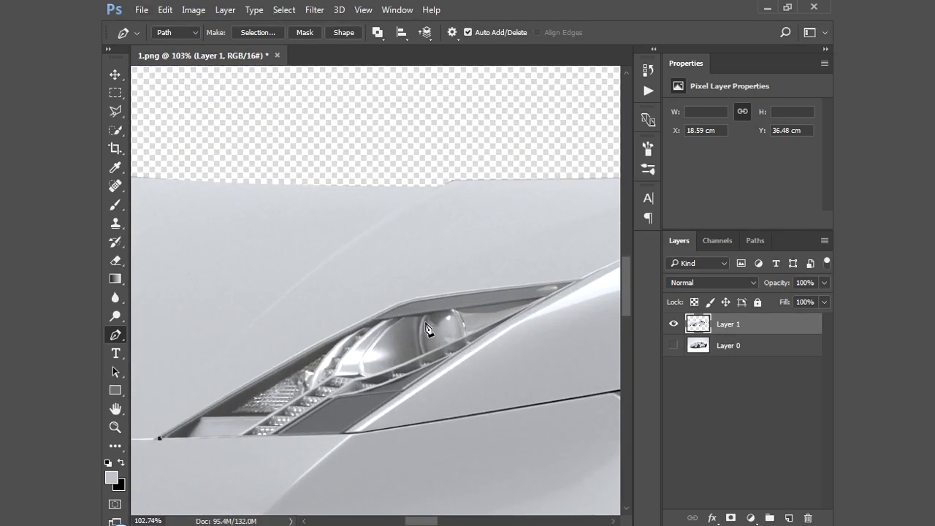
left_click_drag(397, 307, 413, 310)
left_click_drag(442, 362, 383, 404)
left_click(341, 435)
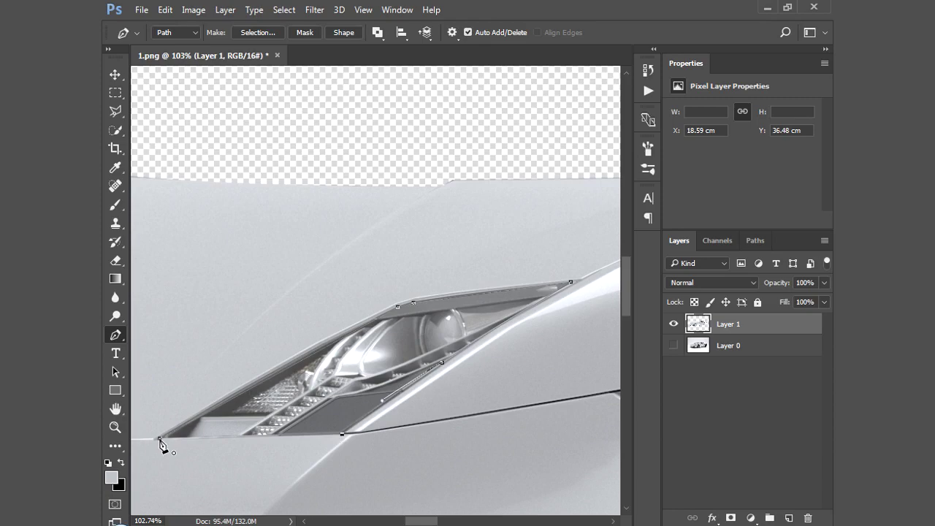
scroll(162, 445, "down", 5)
scroll(385, 414, "up", 5)
scroll(305, 392, "up", 2)
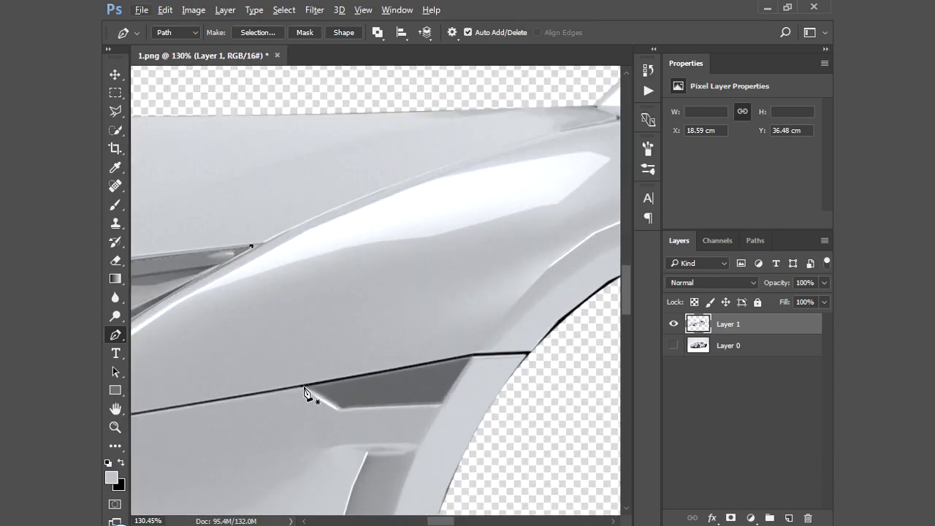
- Outline the dark fender insert, then start the grille path from its left corner
left_click(307, 387)
left_click(342, 407)
scroll(219, 394, "down", 3)
scroll(223, 382, "down", 2)
scroll(394, 459, "down", 2)
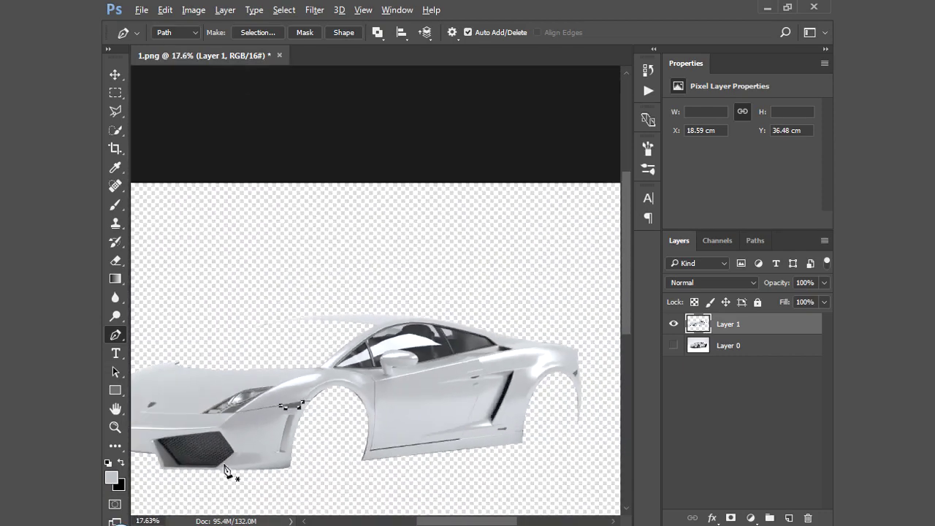
scroll(205, 479, "up", 3)
scroll(131, 407, "up", 3)
left_click(181, 351)
left_click_drag(298, 489, 319, 498)
- Finish the front grille outline along its bottom, corners and top edge, closing it at the start
left_click(520, 497)
left_click(611, 417)
left_click(530, 302)
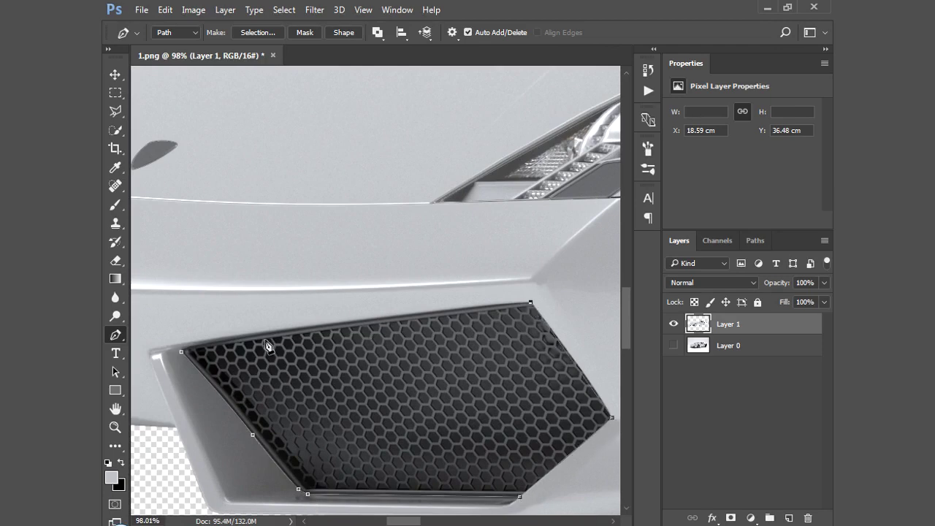
left_click(199, 347)
left_click(318, 329)
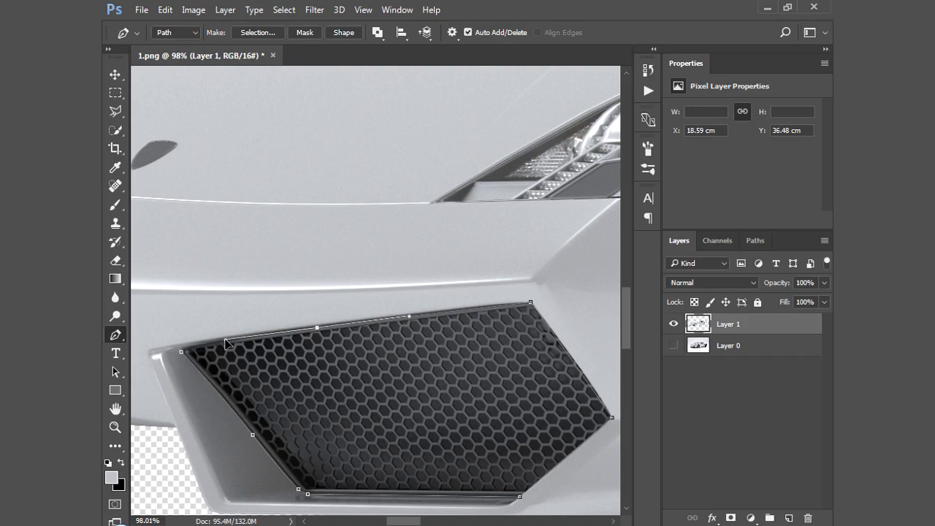
scroll(183, 354, "up", 2)
left_click(182, 353)
scroll(182, 354, "down", 2)
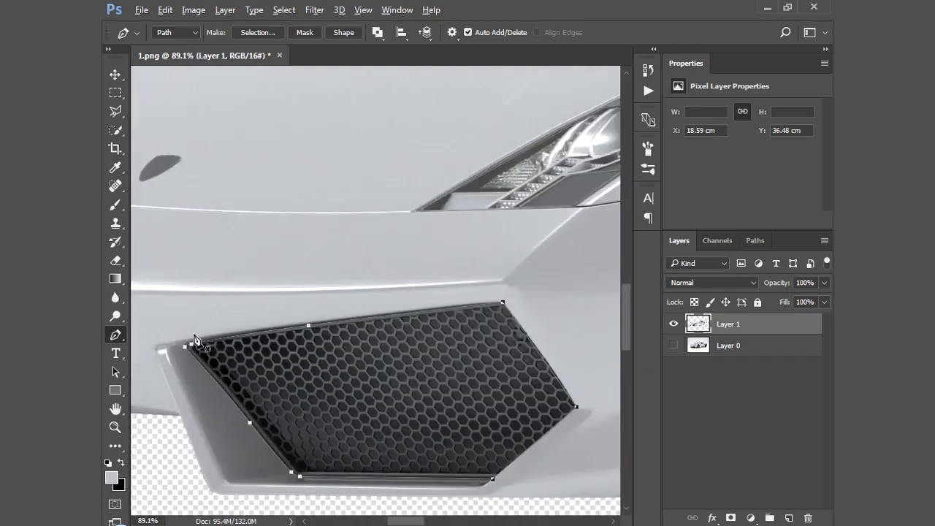
scroll(182, 354, "down", 2)
scroll(538, 321, "down", 3)
- Draw a closed Pen path around the door handle
scroll(475, 351, "up", 3)
scroll(441, 383, "up", 3)
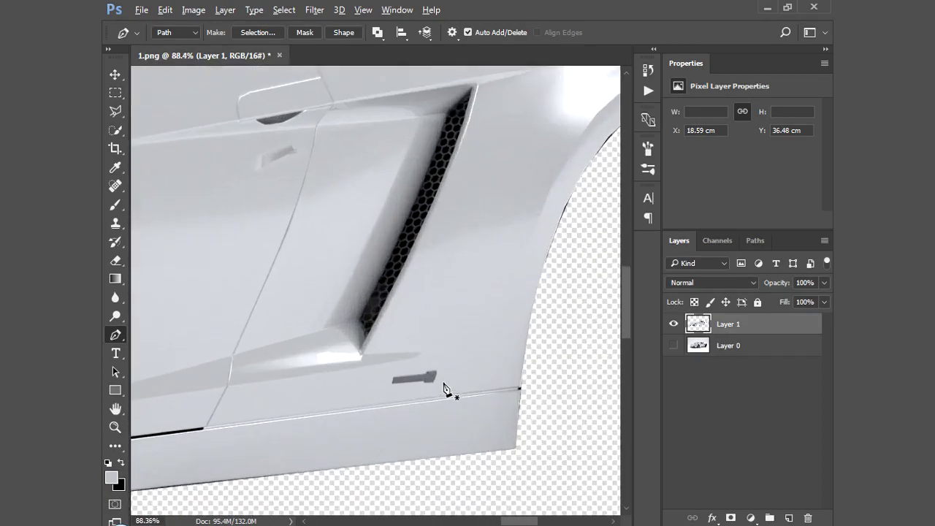
scroll(434, 391, "up", 3)
scroll(365, 383, "up", 3)
left_click(308, 369)
left_click(302, 397)
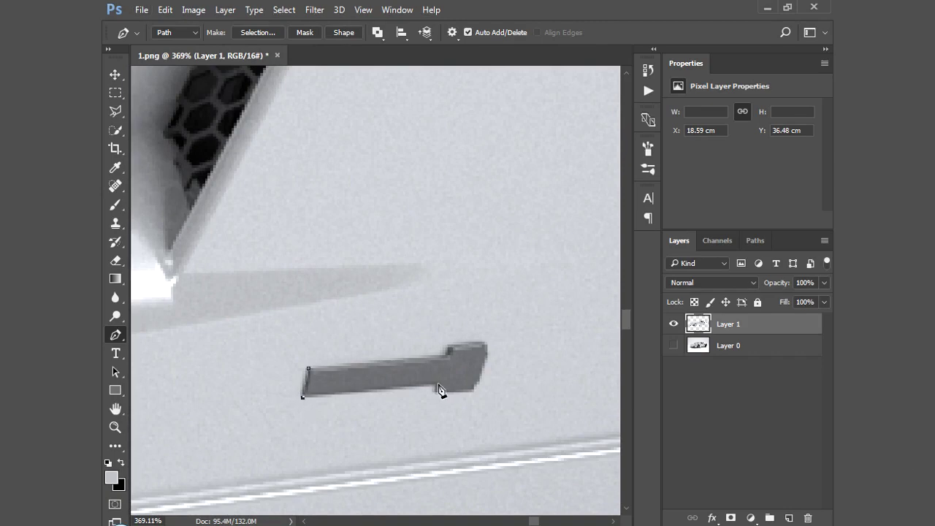
left_click(485, 343)
left_click(448, 347)
left_click(447, 357)
left_click(308, 369)
- Outline the side air vent with a closed path down one edge and back up the other
scroll(314, 372, "down", 2)
scroll(226, 378, "down", 2)
scroll(226, 377, "up", 1)
left_click(340, 115)
left_click(302, 225)
left_click(272, 294)
left_click(211, 421)
left_click(220, 448)
left_click(278, 325)
left_click(313, 253)
left_click(349, 179)
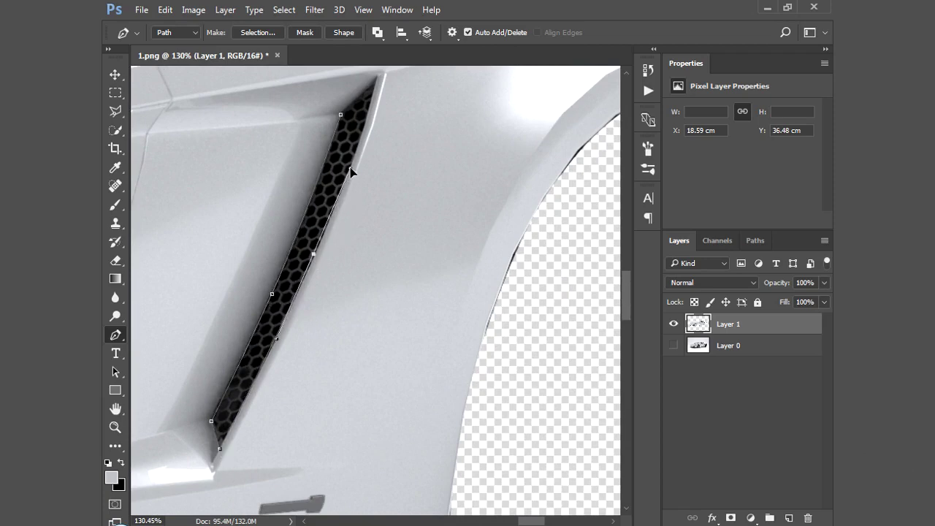
left_click(379, 82)
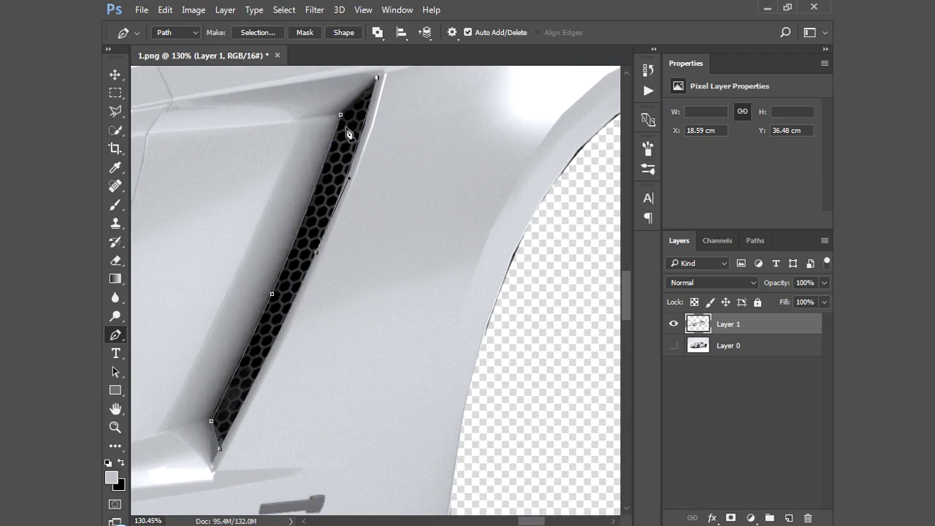
- Draw a closed path around the small recess above the door
scroll(281, 390, "down", 2)
scroll(267, 298, "up", 2)
scroll(202, 278, "up", 2)
scroll(203, 278, "up", 2)
left_click(185, 273)
left_click(249, 278)
left_click(294, 252)
left_click(187, 274)
- Outline the upper honeycomb vent with a closed path including a curved anchor
scroll(246, 442, "down", 3)
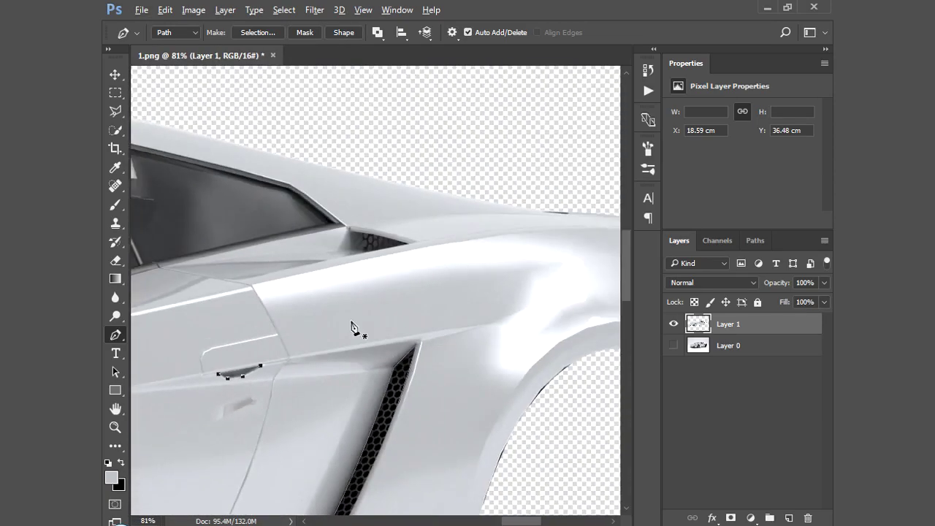
scroll(422, 225, "up", 3)
scroll(290, 244, "up", 1)
left_click_drag(287, 287, 299, 288)
left_click(415, 266)
left_click(286, 236)
- Draw a closed path around the dark insert by the rear wheel arch
scroll(263, 240, "down", 3)
scroll(528, 324, "down", 2)
scroll(557, 338, "up", 3)
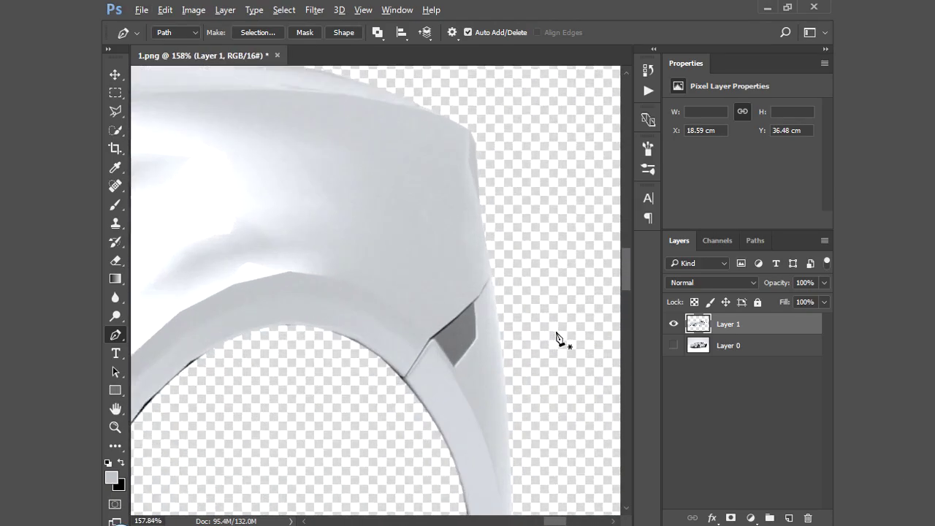
scroll(556, 338, "up", 1)
left_click(393, 340)
left_click(421, 377)
left_click(449, 339)
left_click(447, 294)
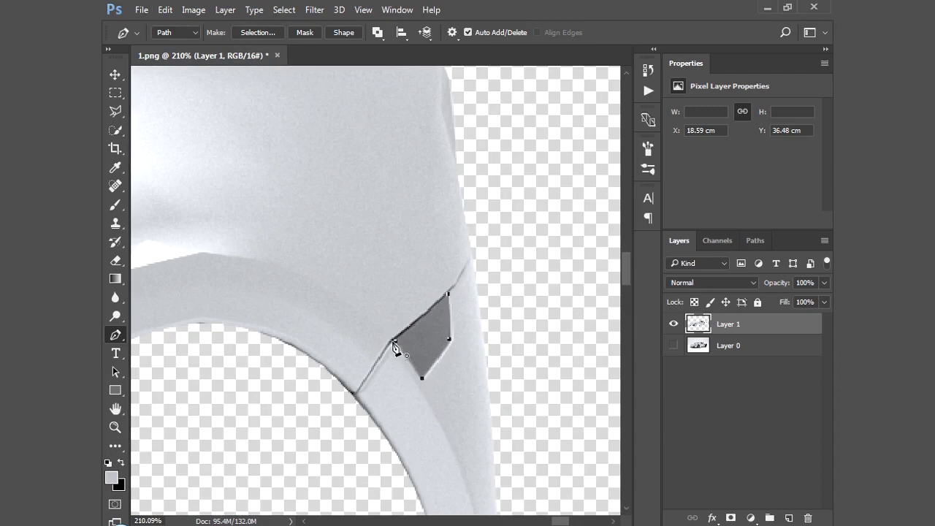
left_click(393, 341)
- Start a new path at the wing mirror's base along the window
scroll(395, 346, "down", 2)
scroll(484, 344, "down", 2)
scroll(495, 351, "down", 1)
scroll(325, 449, "up", 1)
scroll(220, 387, "up", 1)
scroll(209, 382, "up", 1)
scroll(422, 391, "up", 1)
left_click(424, 386)
- Trace curved anchors along the lower window edge, front pillar, roofline and rear window corner
left_click_drag(267, 389, 200, 390)
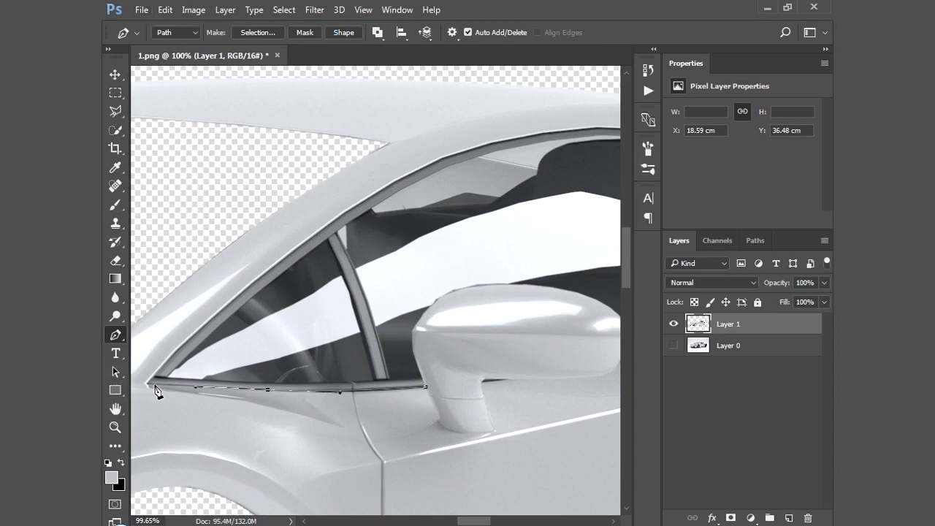
scroll(135, 431, "down", 1)
scroll(135, 431, "down", 1)
left_click_drag(287, 279, 337, 249)
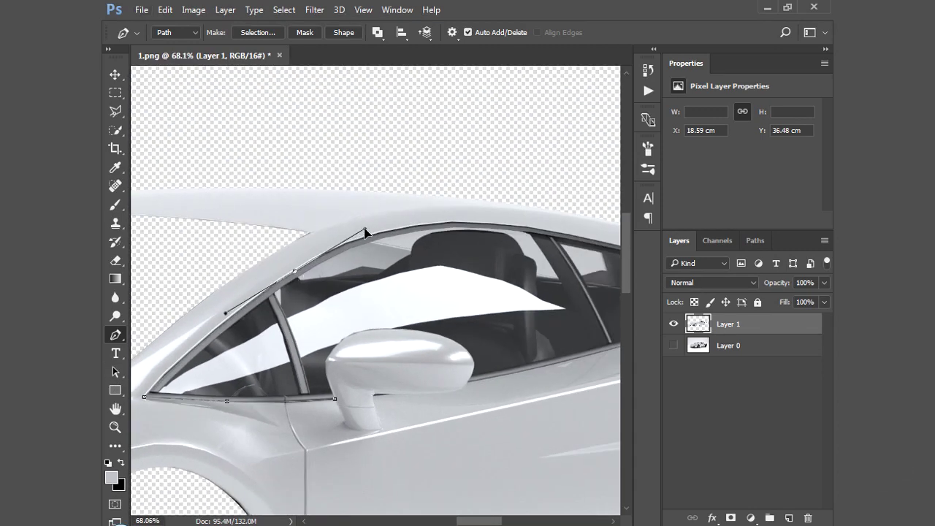
scroll(620, 262, "up", 1)
left_click_drag(441, 258, 548, 282)
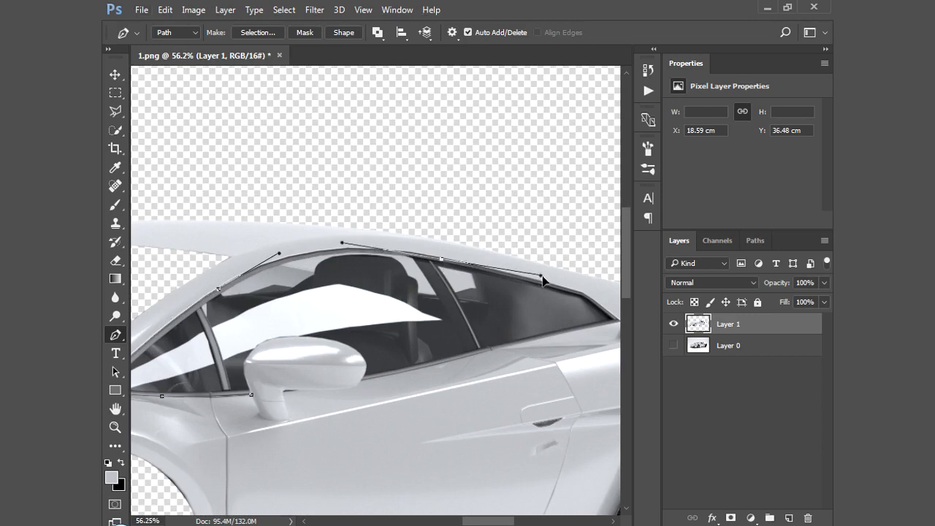
scroll(453, 263, "up", 1)
scroll(497, 307, "up", 1)
left_click(509, 320)
scroll(584, 315, "down", 1)
left_click(426, 346)
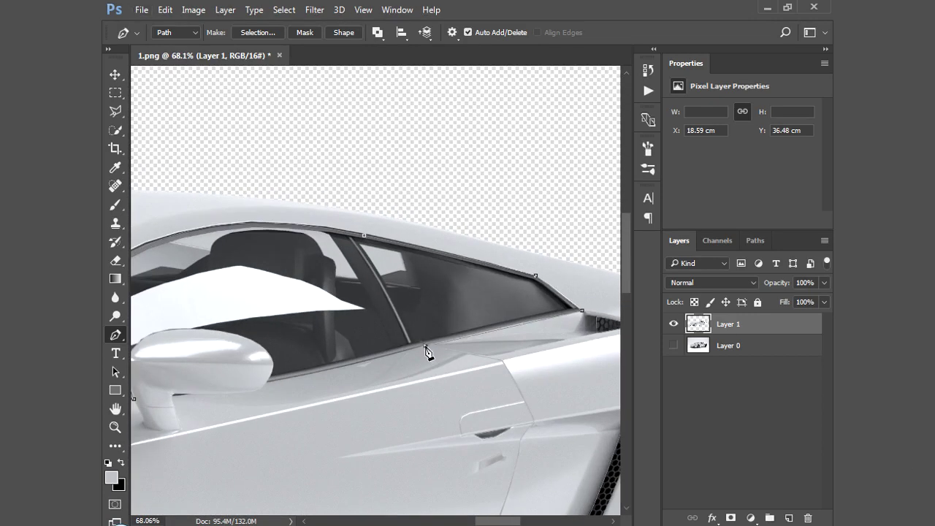
scroll(432, 373, "up", 1)
- Wrap the path around the top and outer edge of the wing mirror housing
left_click_drag(439, 365, 401, 374)
left_click(366, 380)
scroll(366, 381, "up", 2)
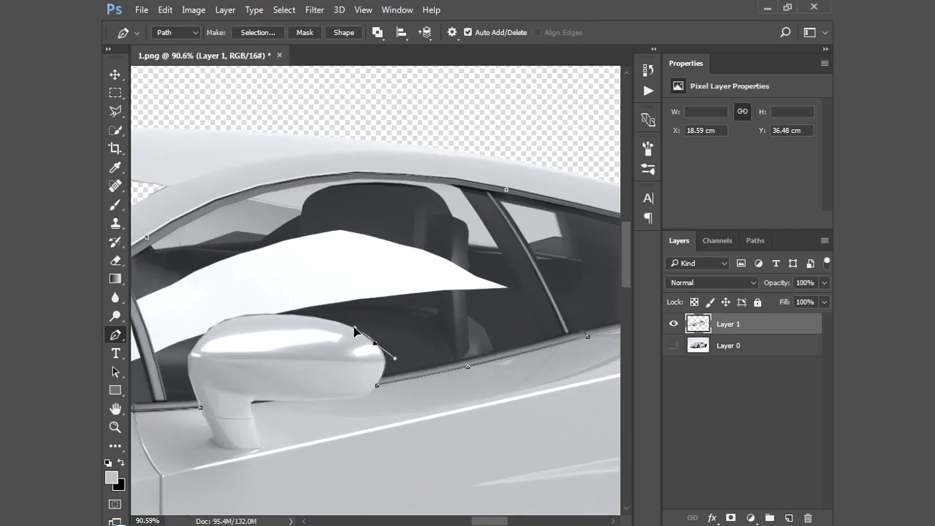
left_click_drag(375, 343, 352, 321)
mouse_move(275, 316)
left_mouse_down()
mouse_move(240, 316)
mouse_move(200, 341)
left_mouse_up()
left_click_drag(188, 374, 191, 390)
scroll(261, 414, "up", 3)
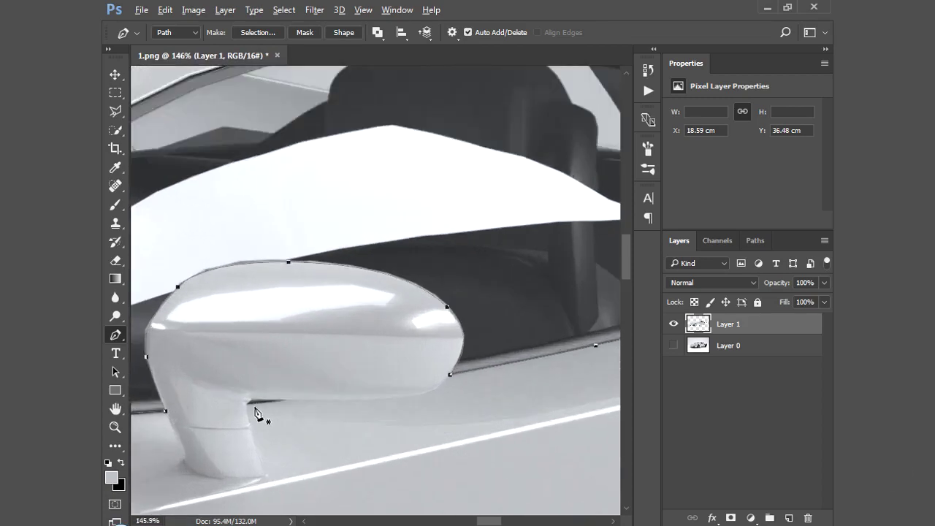
scroll(251, 401, "up", 2)
scroll(255, 405, "down", 5)
scroll(365, 288, "down", 3)
left_click(120, 371)
scroll(204, 303, "up", 2)
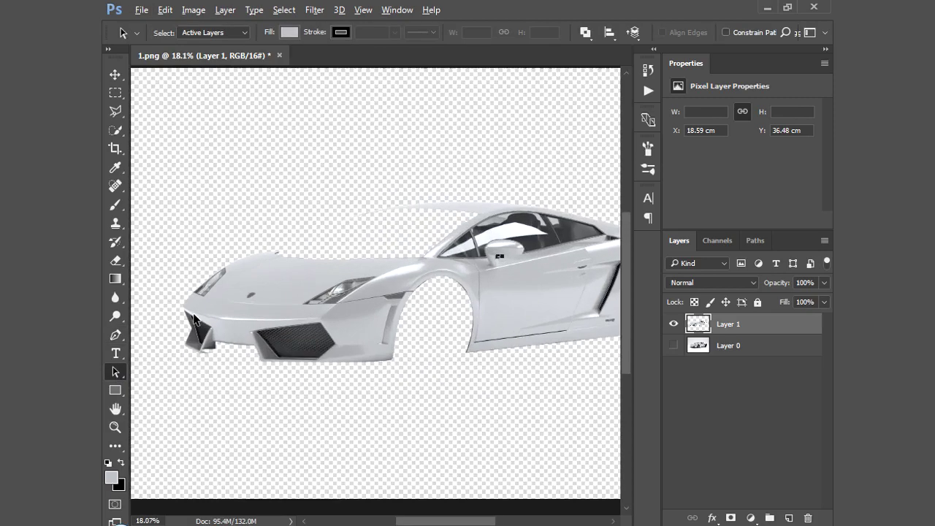
- Select the headlight and hood badge paths and pan across the car to check all outlines
scroll(204, 303, "up", 1)
scroll(205, 292, "up", 2)
left_click(207, 291)
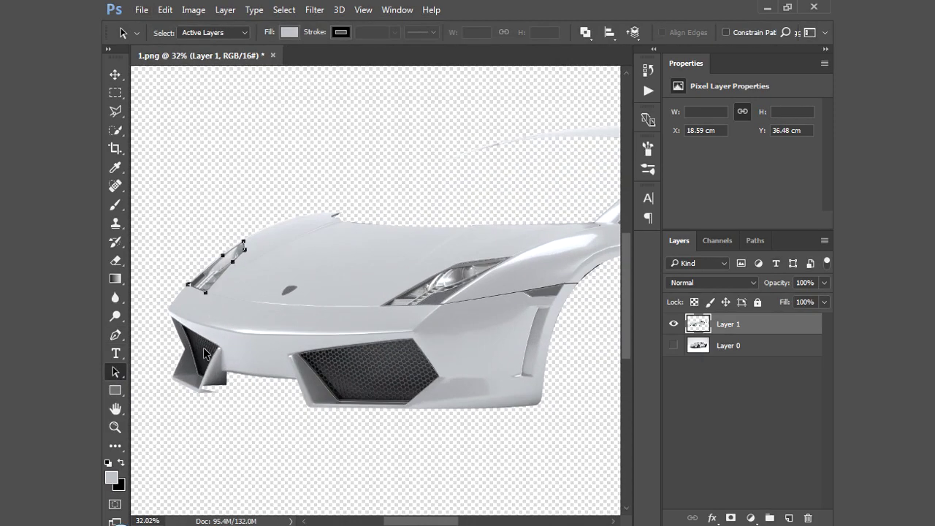
left_click(291, 289)
left_click_drag(432, 521, 484, 521)
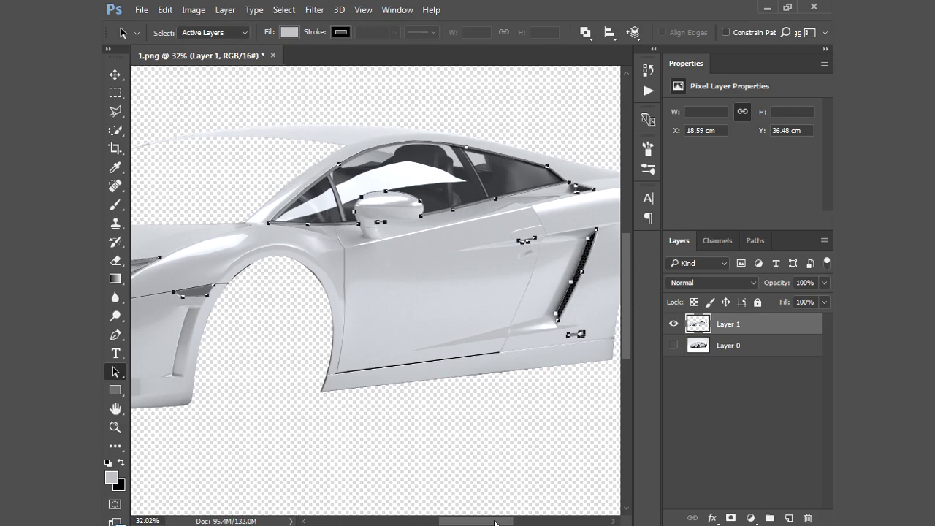
scroll(523, 302, "right", 5)
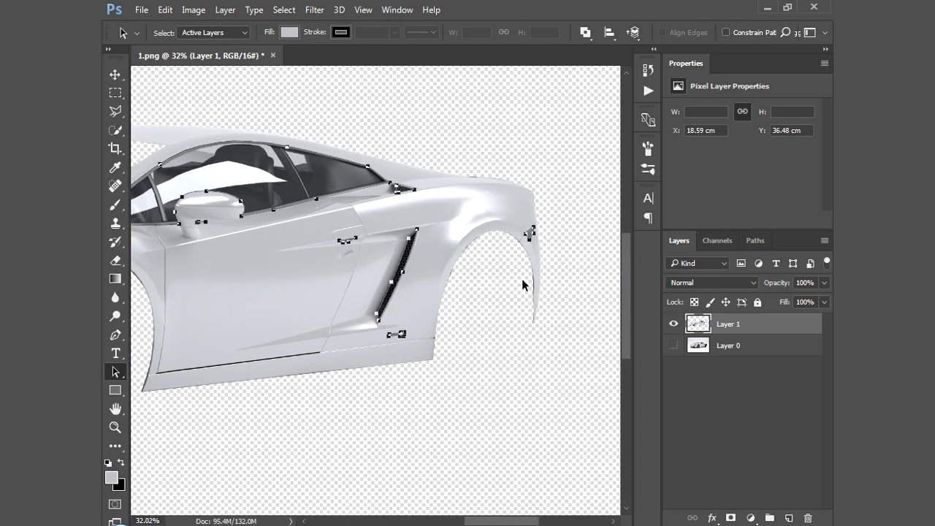
left_click_drag(513, 523, 455, 523)
scroll(437, 427, "down", 2)
right_click(319, 389)
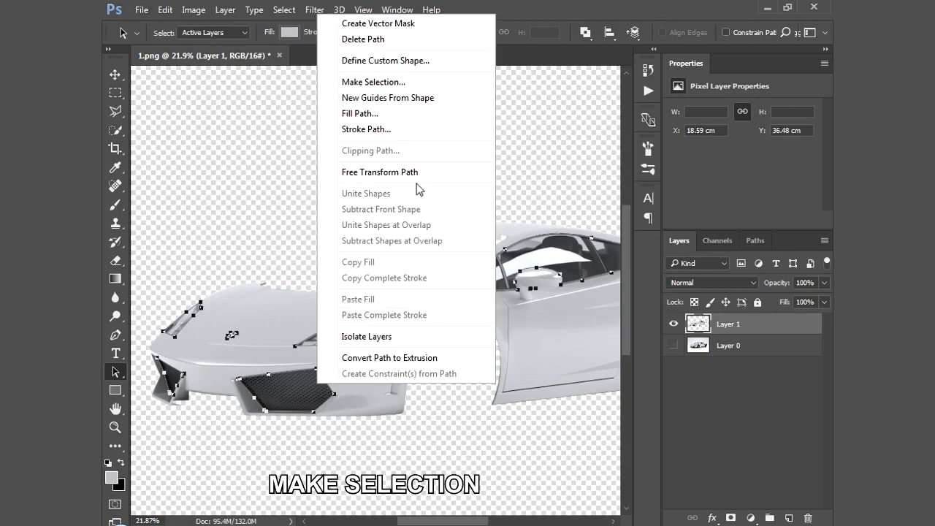
- Turn the paths into a selection, delete those areas from Layer 1, deselect, and show Layer 0
left_click(417, 101)
left_click(538, 152)
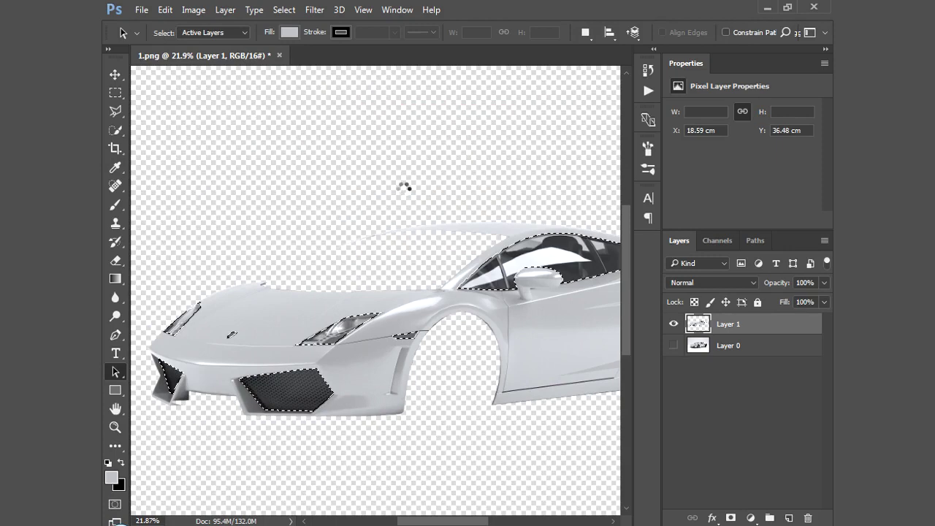
key("Delete")
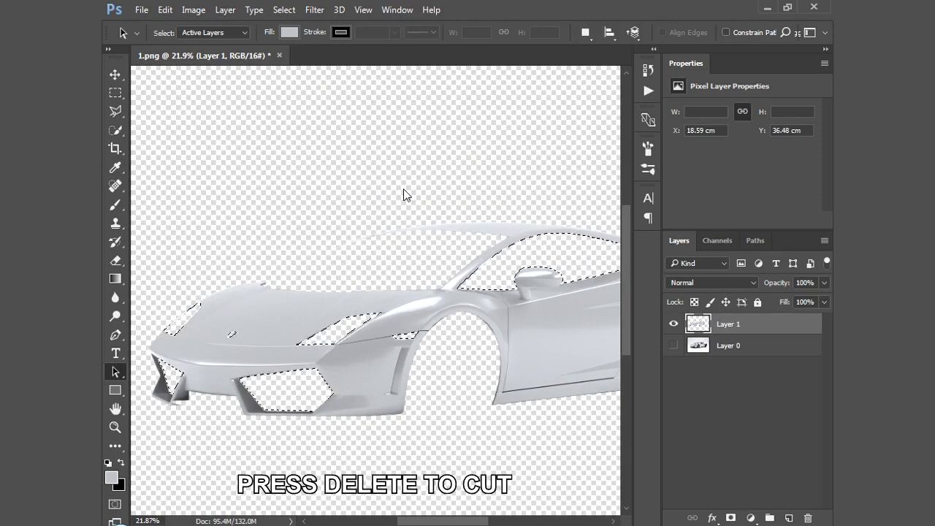
key("ctrl+d")
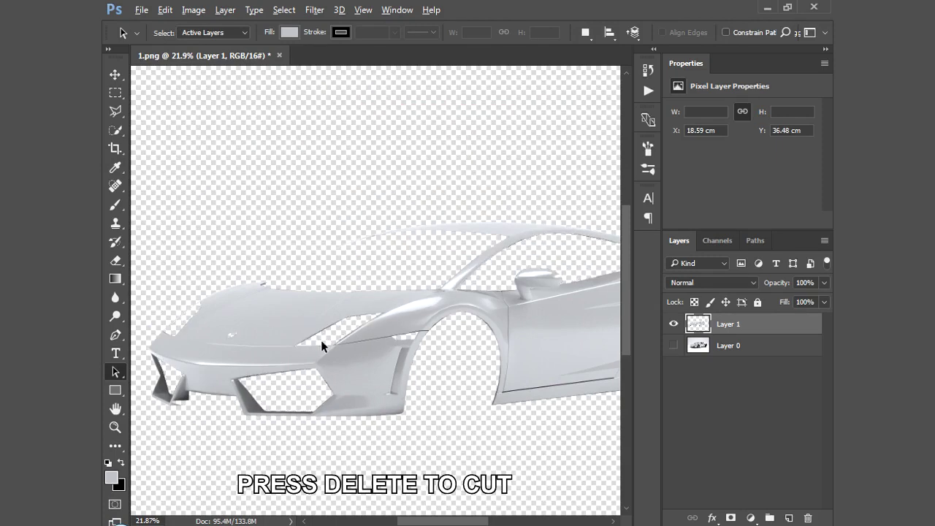
scroll(288, 331, "down", 1)
scroll(287, 331, "down", 1)
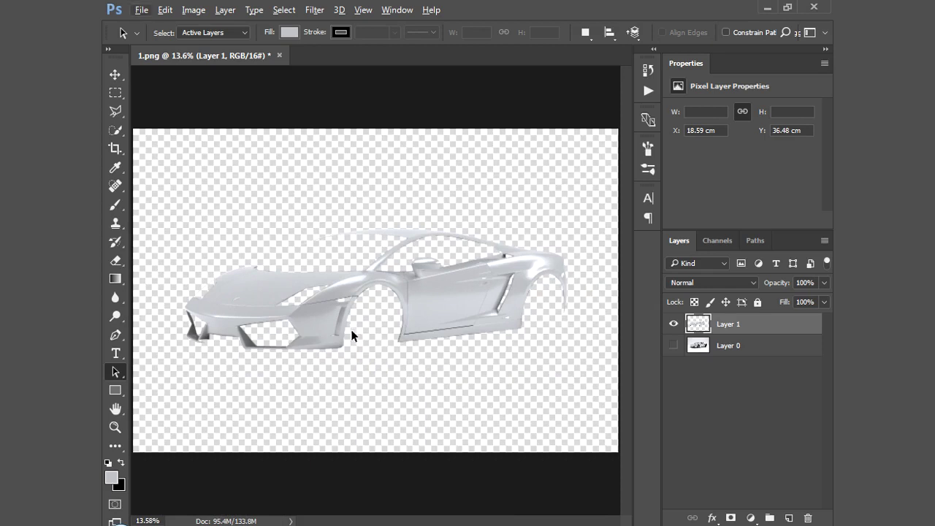
left_click(674, 347)
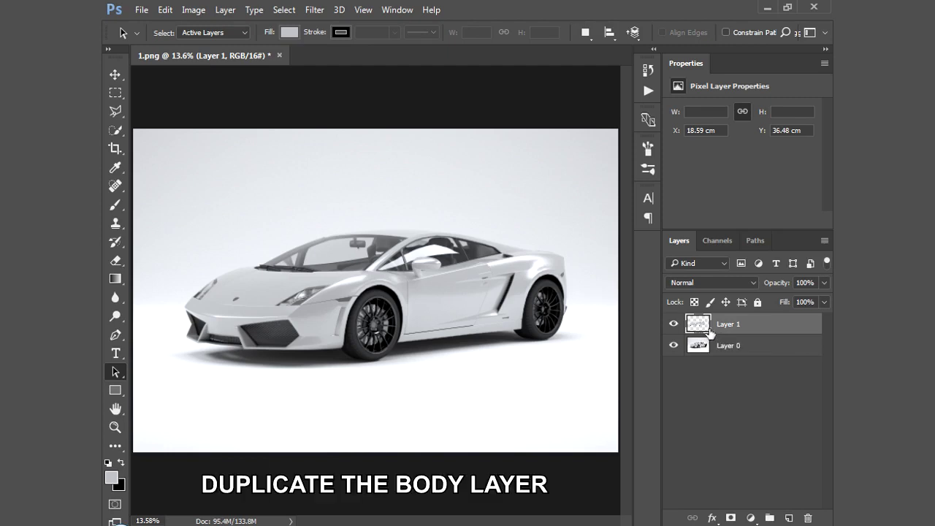
- Duplicate the cut-out car body layer as Layer 1 copy
left_click_drag(701, 330, 789, 518)
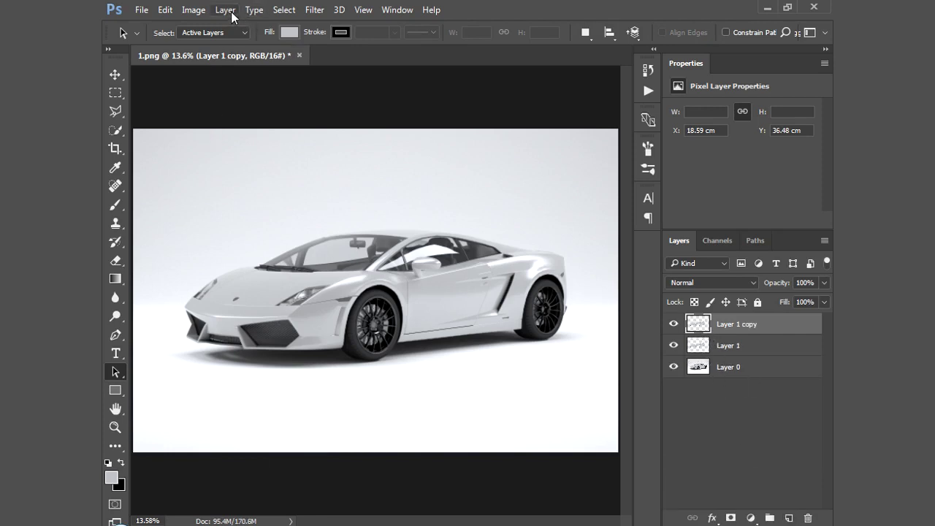
left_click(194, 10)
mouse_move(215, 45)
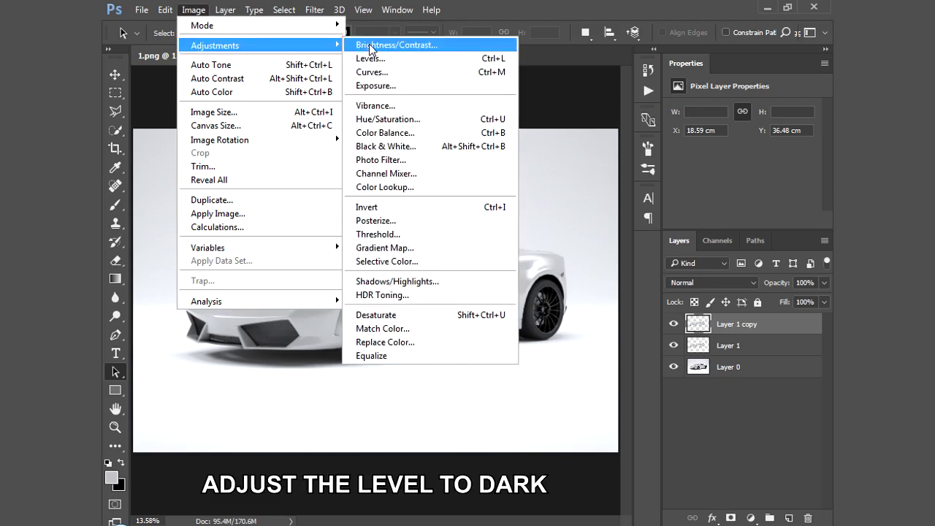
- Apply Levels with input values 115, 0.49 and 240 to Layer 1 copy
left_click(391, 59)
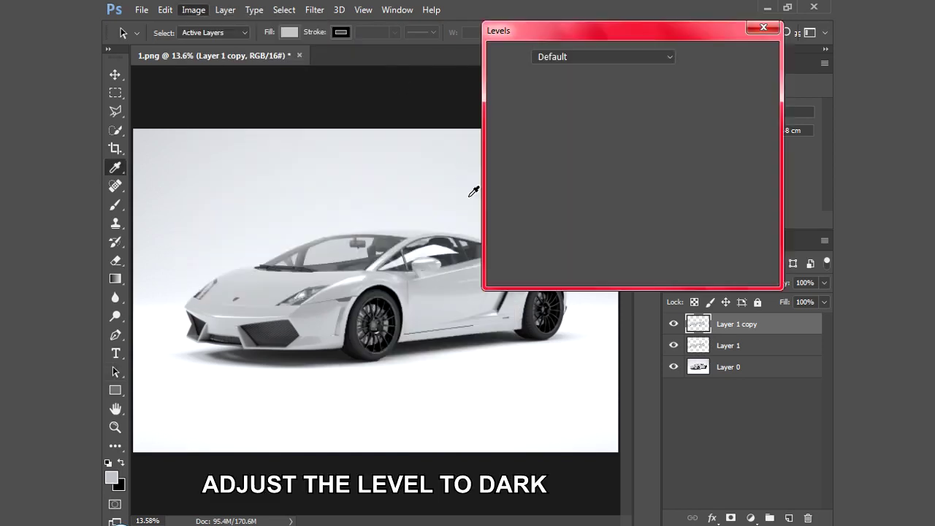
left_click_drag(596, 192, 635, 190)
left_click_drag(506, 191, 588, 194)
left_click(588, 196)
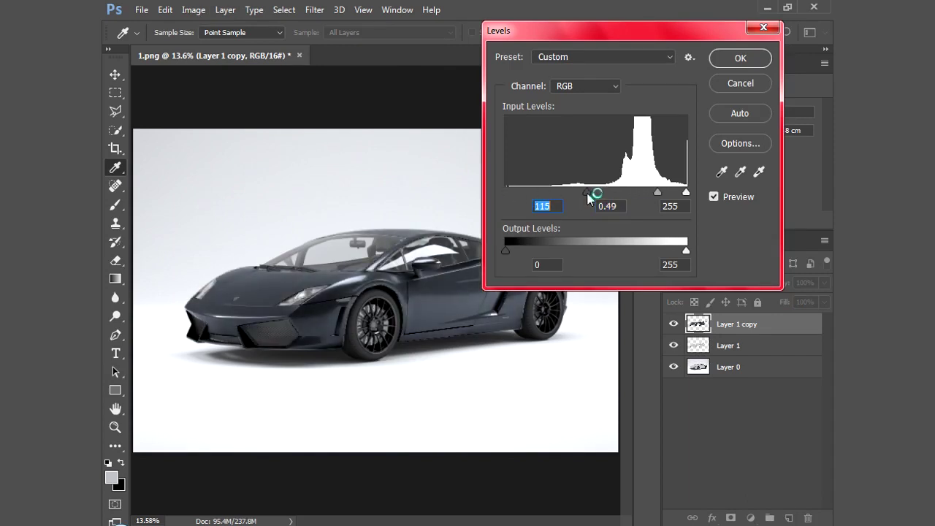
left_click_drag(685, 193, 675, 193)
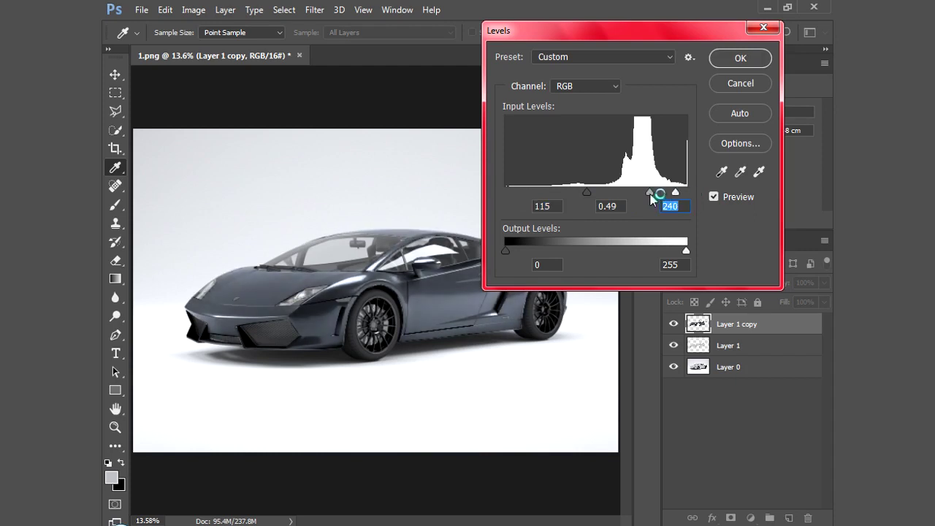
left_click(740, 58)
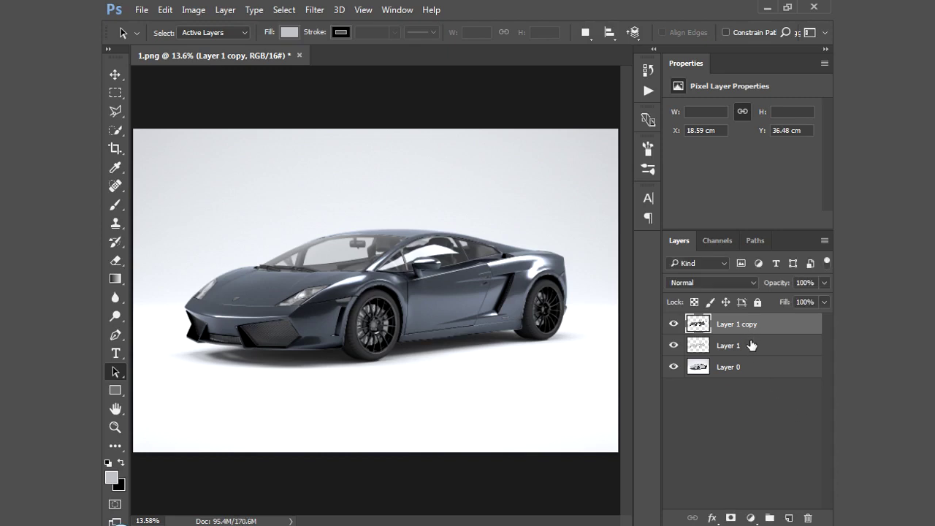
left_click(754, 282)
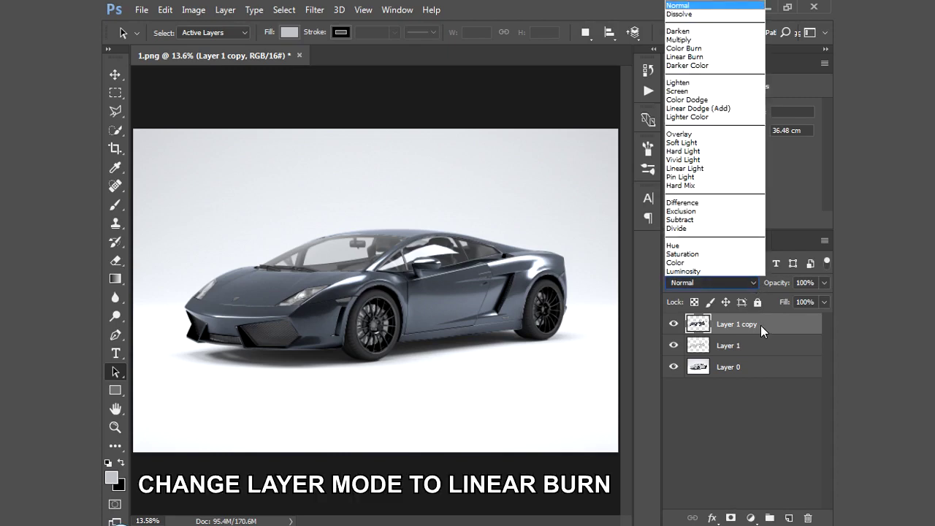
left_click(761, 325)
left_click(752, 283)
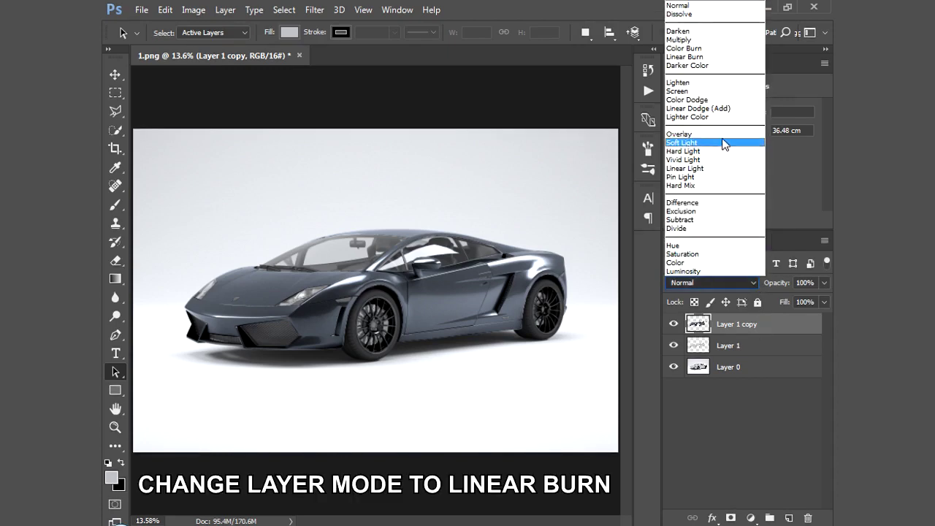
- Set Layer 1 copy to Linear Burn and its duplicate Layer 1 copy 2 to Linear Dodge (Add)
left_click(712, 57)
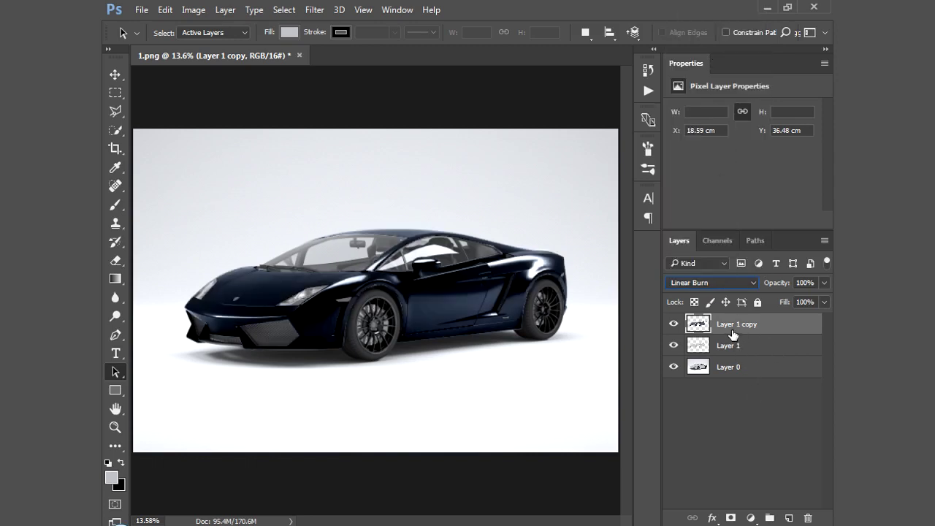
left_click_drag(732, 334, 789, 518)
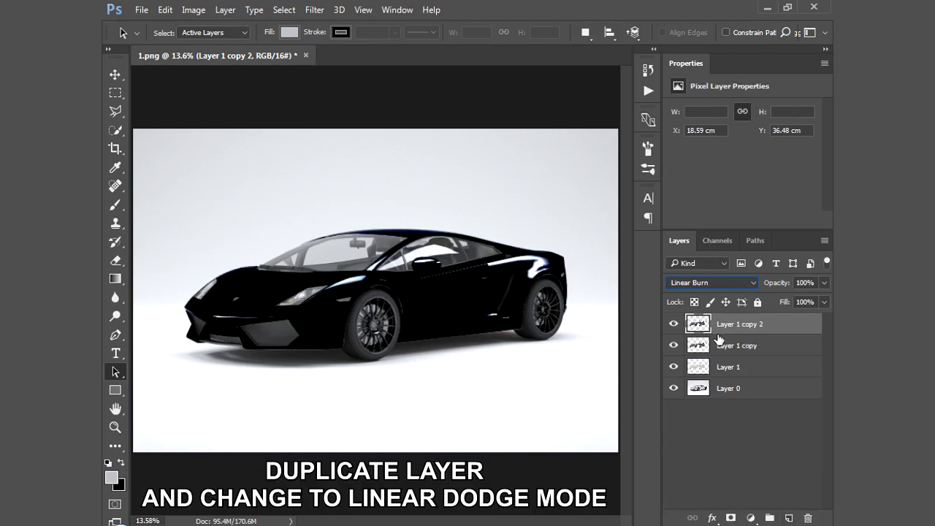
left_click(723, 282)
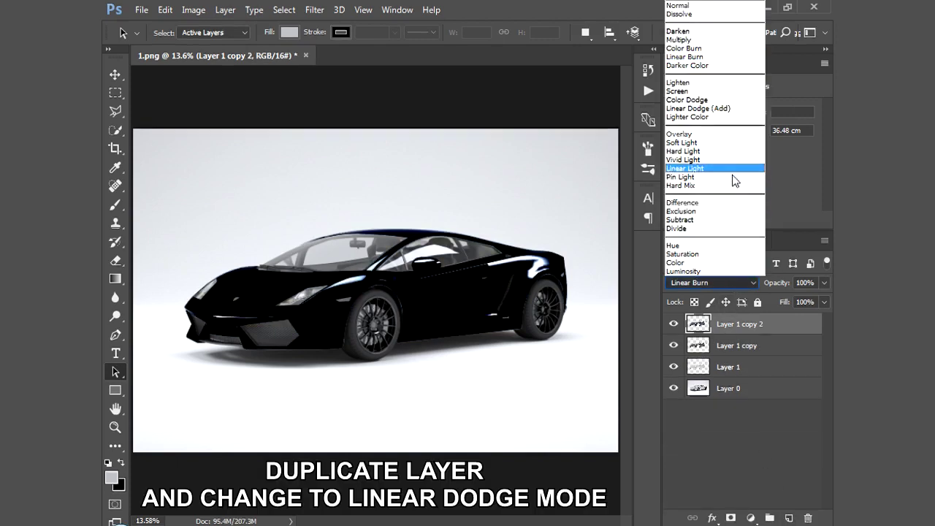
left_click(720, 110)
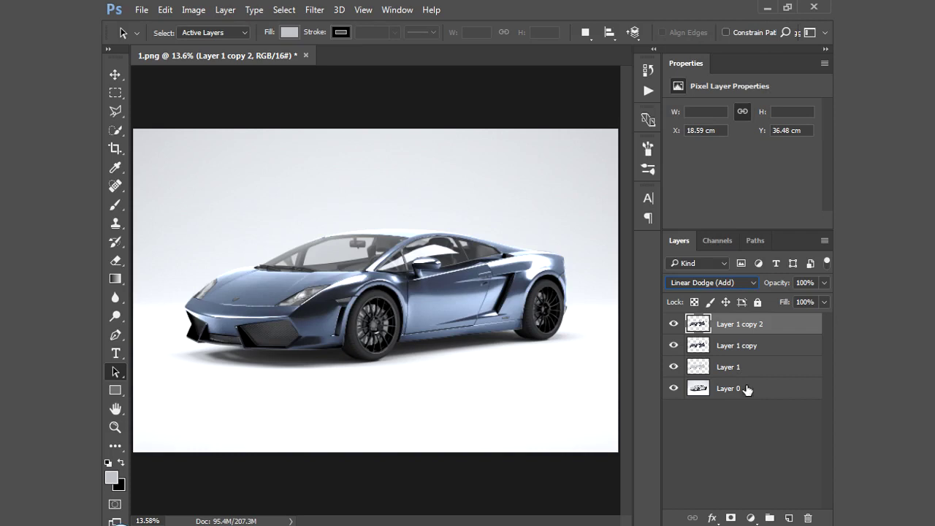
left_click_drag(704, 368, 700, 373)
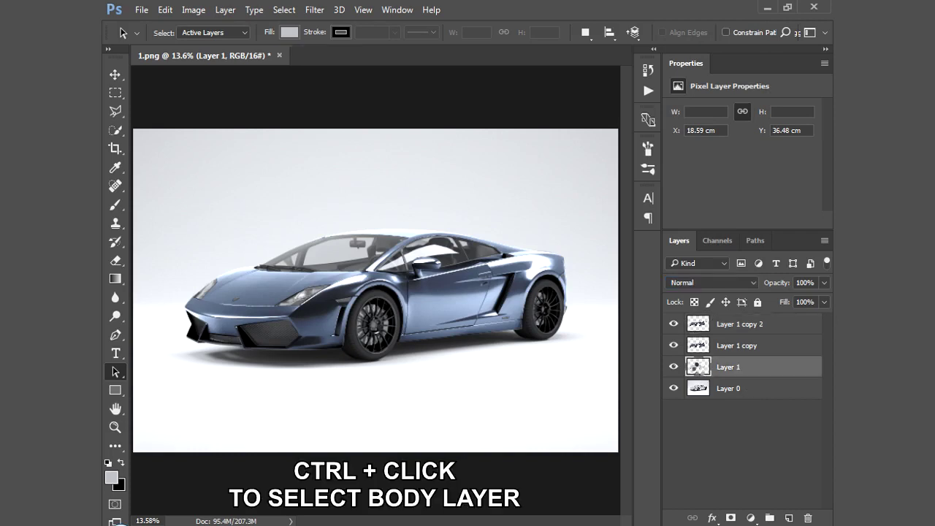
- Add a bright green (#12b939) Solid Color fill layer masked to the car body selection
left_click(699, 368, "ctrl")
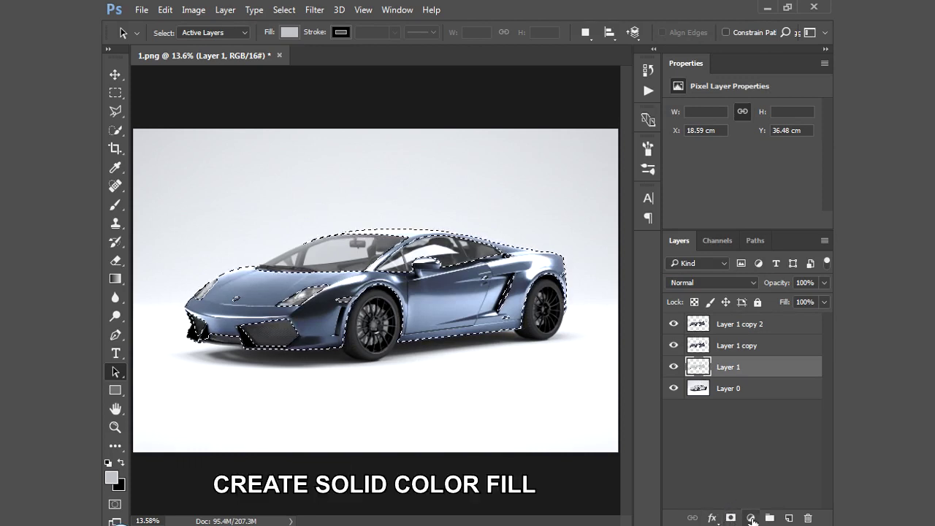
left_click(750, 518)
left_click(712, 206)
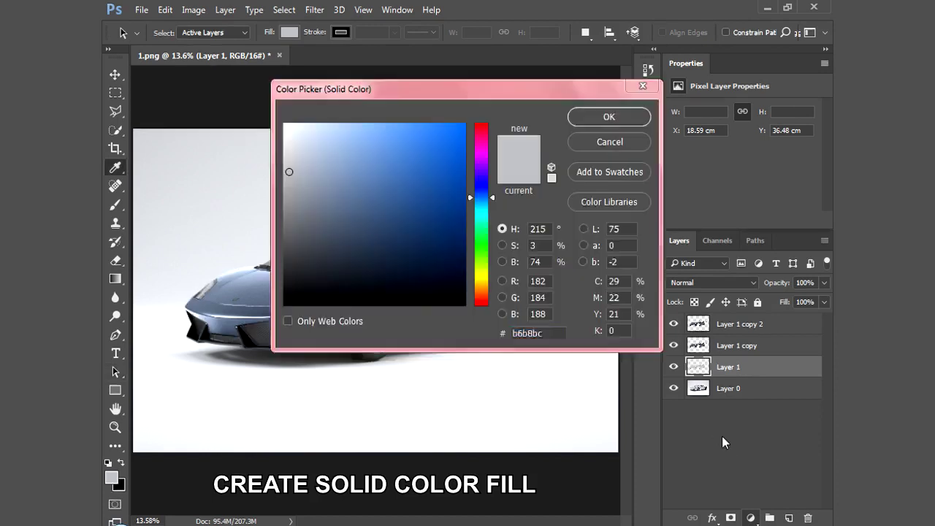
left_click(447, 173)
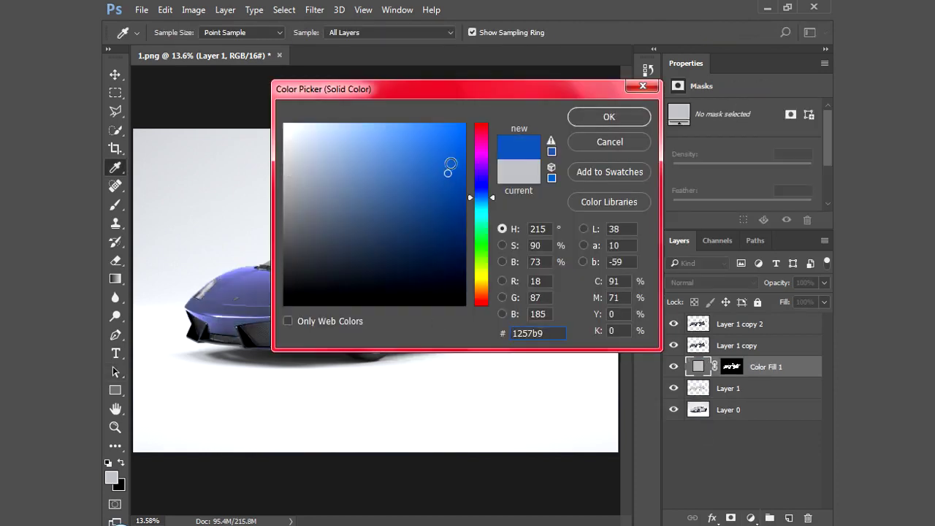
left_click(480, 239)
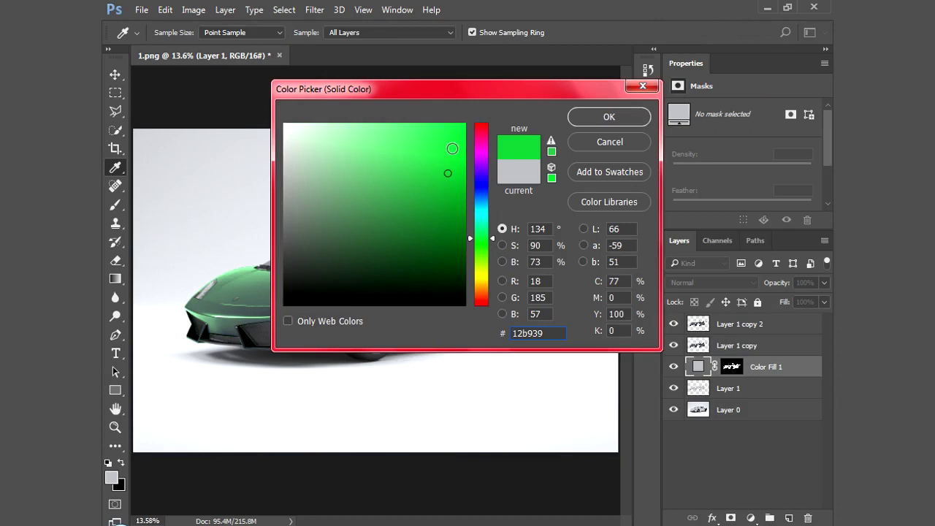
left_click(452, 148)
left_click(593, 122)
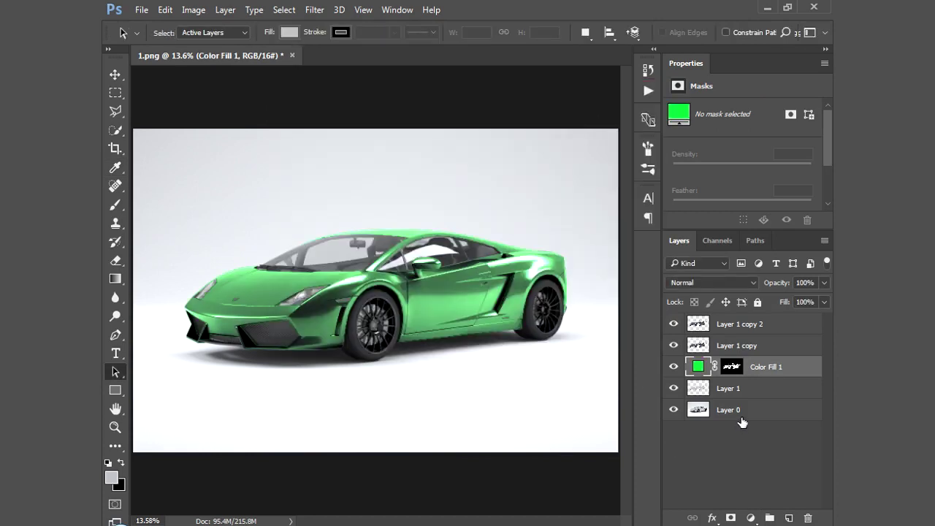
- Set Fill to about 80% on Layer 1 copy 2 and 40% on Layer 1 copy
left_click(728, 327)
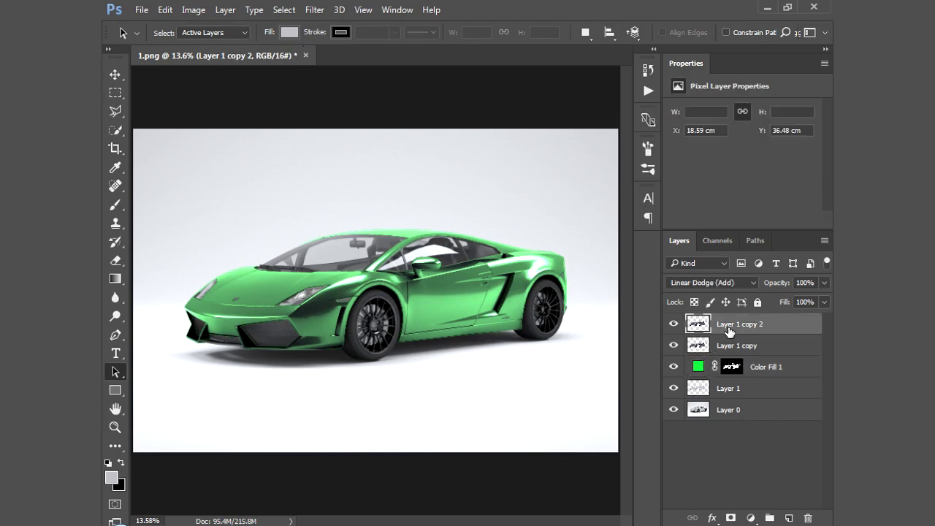
left_click(823, 302)
left_click_drag(820, 324, 814, 323)
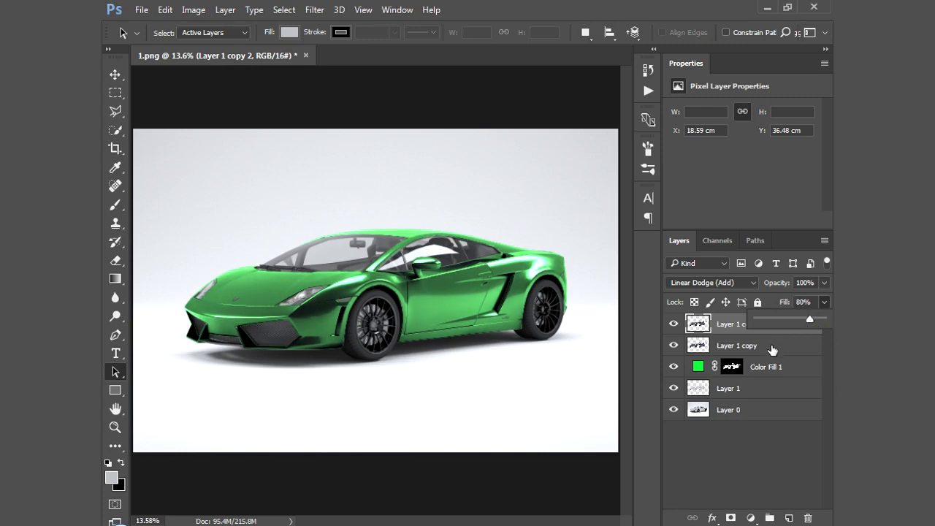
left_click(773, 350)
left_click(824, 301)
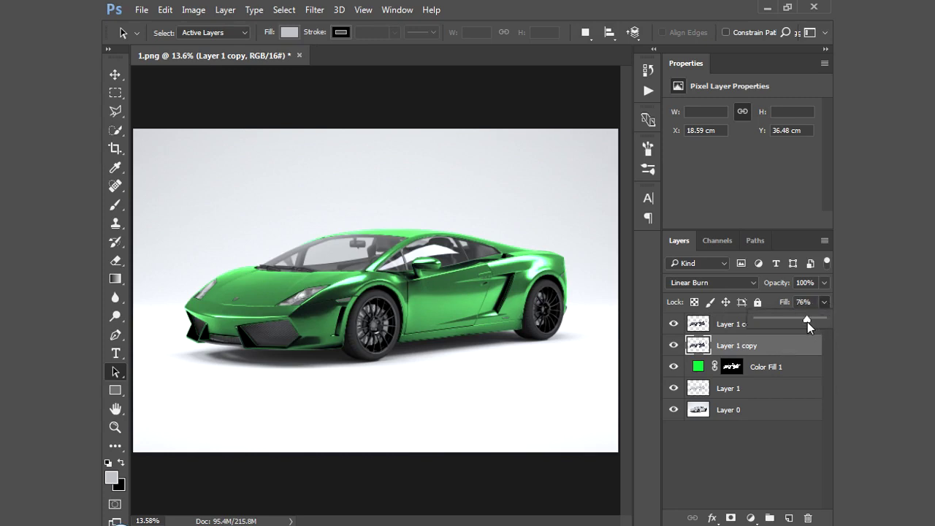
left_click_drag(807, 322, 779, 322)
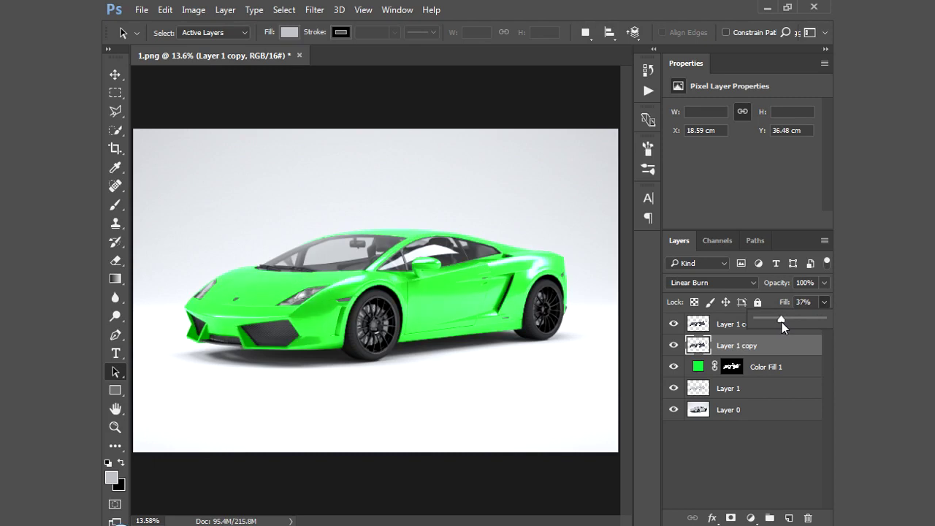
left_click(791, 304)
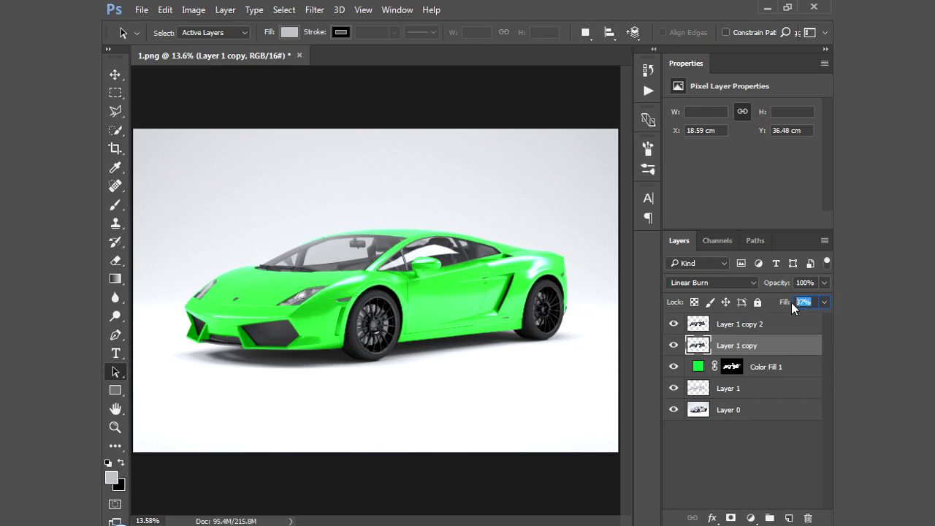
type("40")
- Rename the colour fill layer Body Color and the two copies Highlight 1 and Highlight 2
left_click(757, 368)
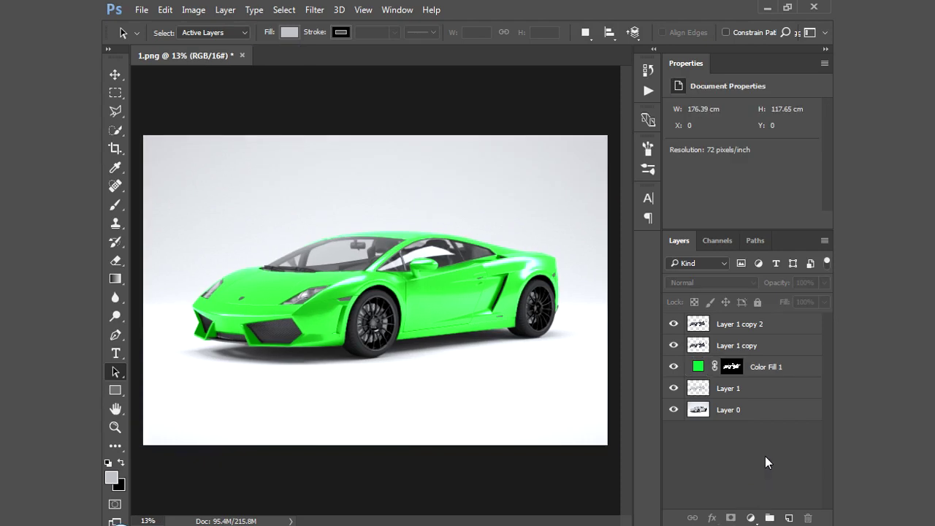
double_click(767, 367)
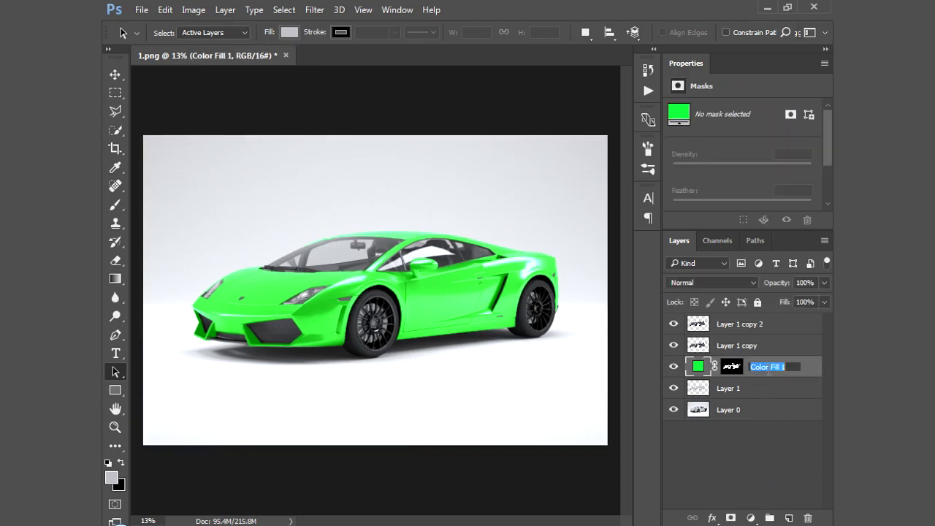
type("Body Color")
left_click(746, 349)
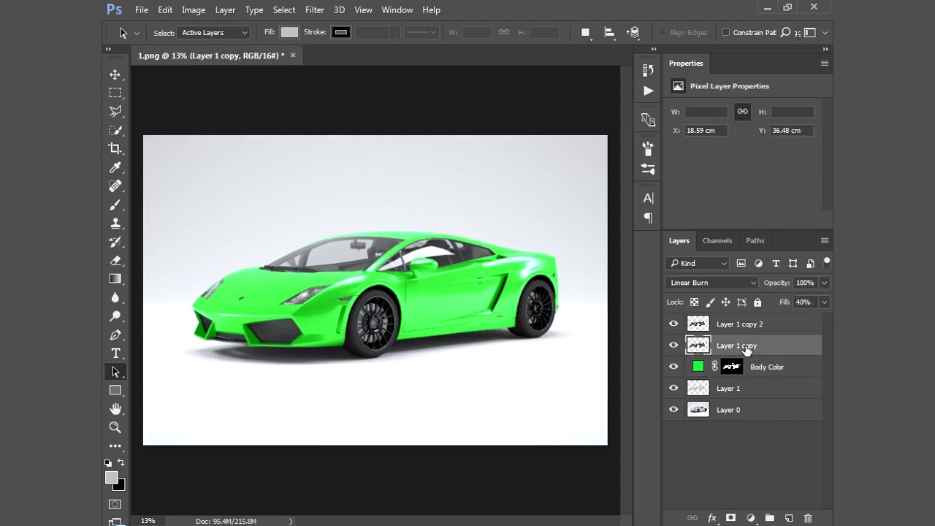
double_click(746, 348)
type("Hi")
type("ghlight 1")
left_click(753, 325)
double_click(752, 325)
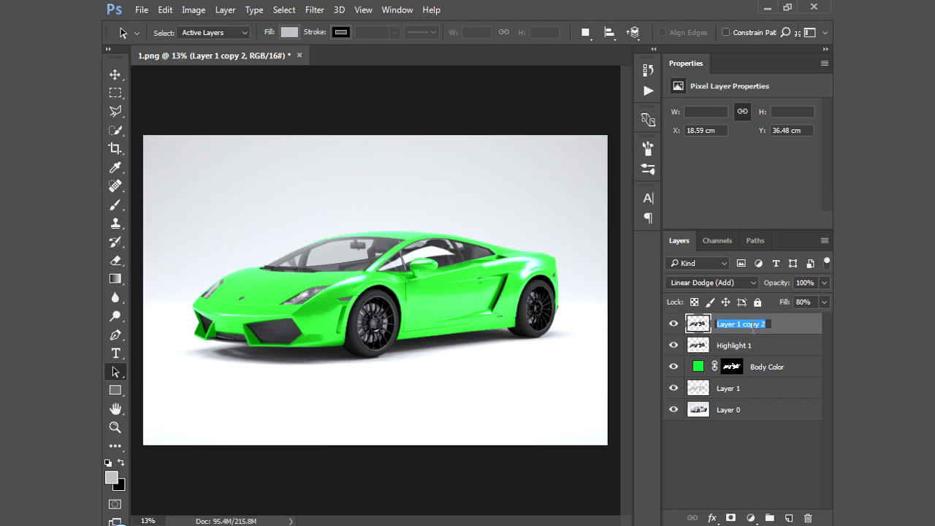
type("Highli")
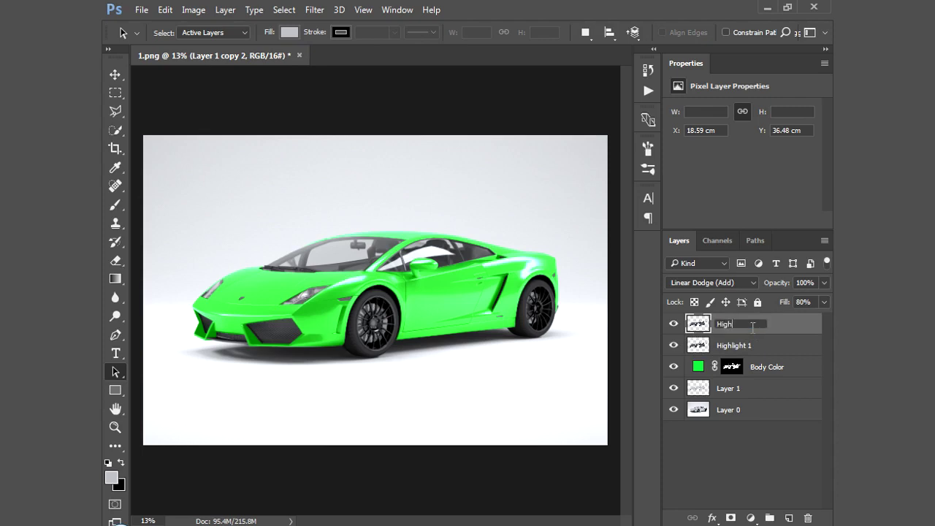
type("ght 2")
key("Return")
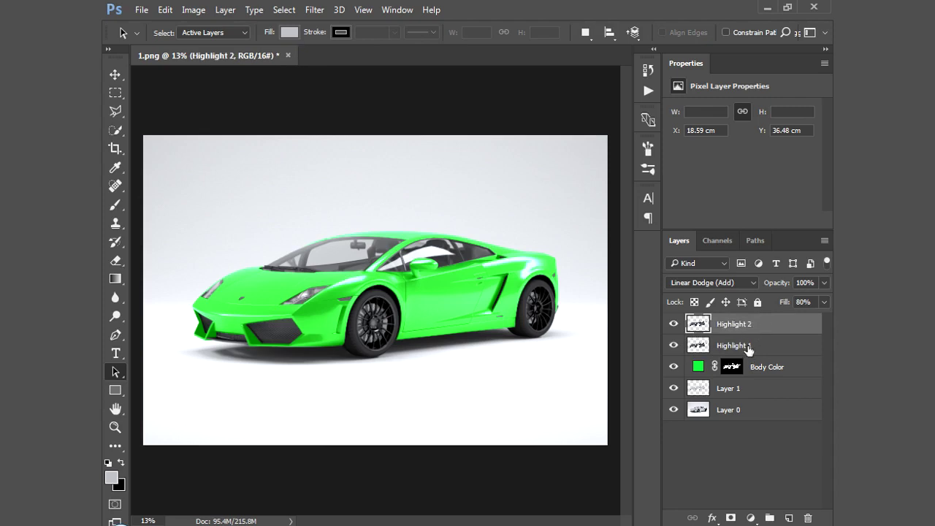
- Group Highlight 1 and Highlight 2 into Group 1, then reselect Body Color
left_click(748, 349, "shift")
left_click_drag(748, 349, 771, 516)
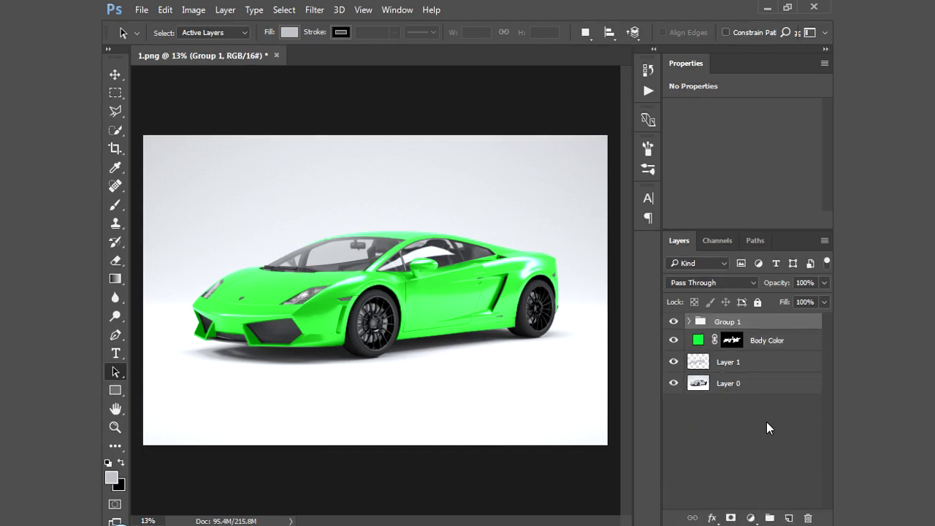
left_click(757, 344)
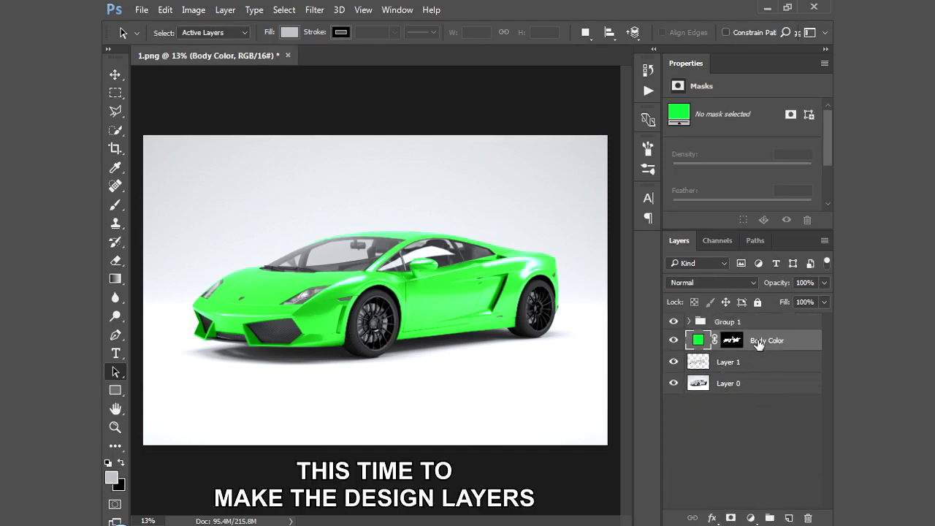
- Draw grey Rectangle 1 over the car's side body, stretching it slightly taller at the top
left_click(118, 392)
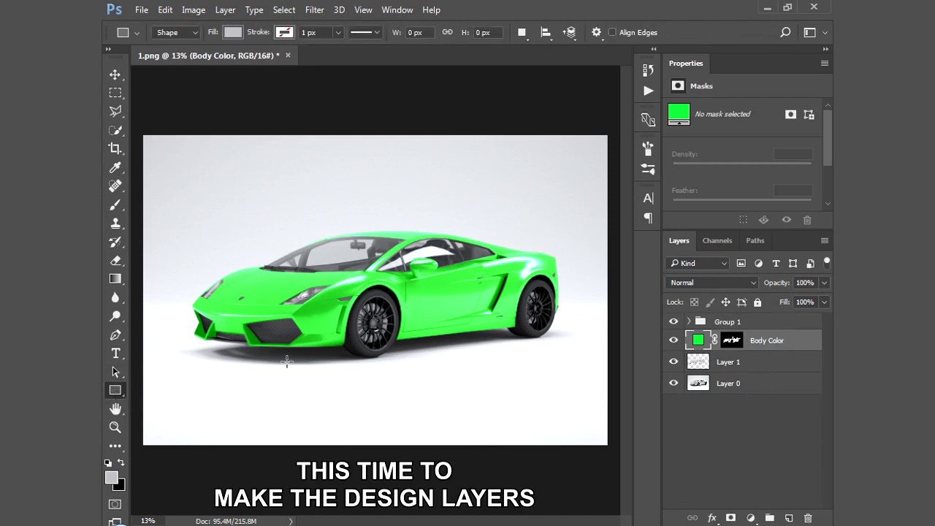
left_click_drag(289, 362, 420, 304)
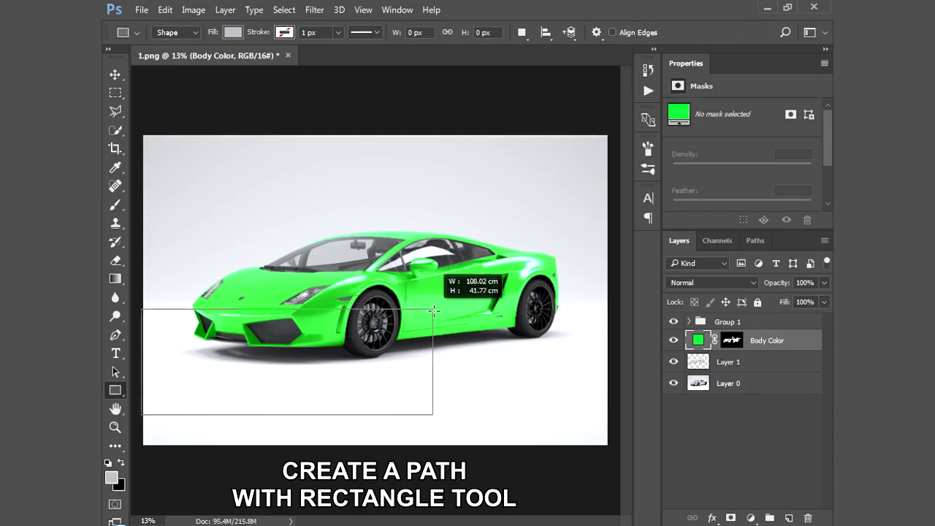
left_click_drag(419, 303, 443, 308)
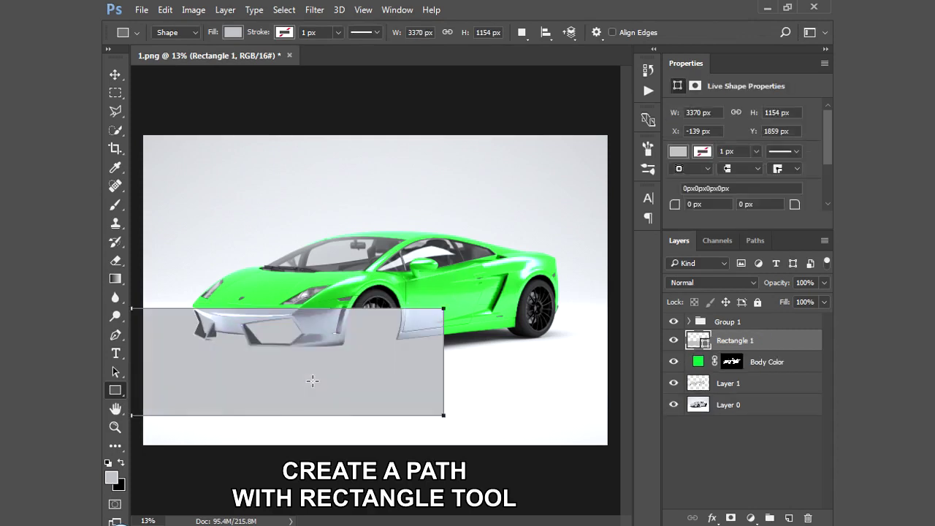
left_click(115, 74)
left_click_drag(343, 377, 469, 313)
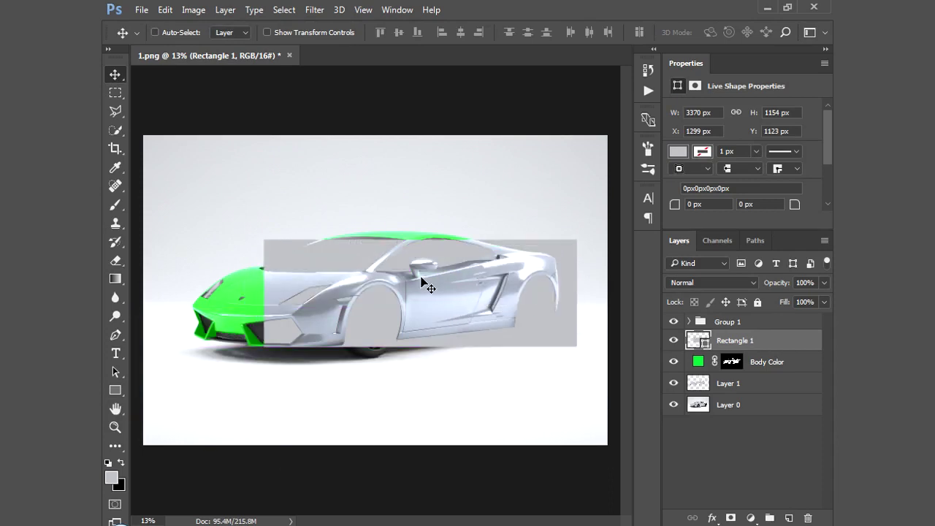
key("ctrl")
key("ctrl+t")
left_click_drag(422, 240, 420, 232)
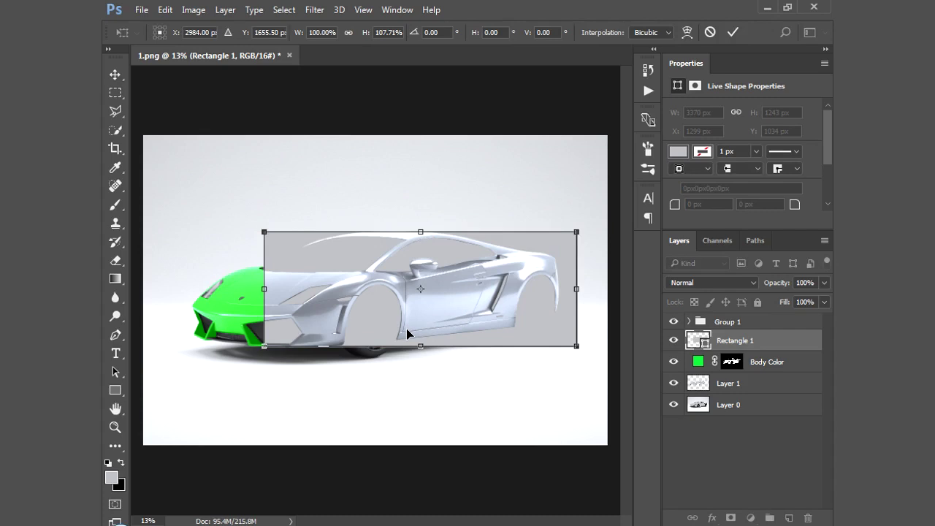
key("Return")
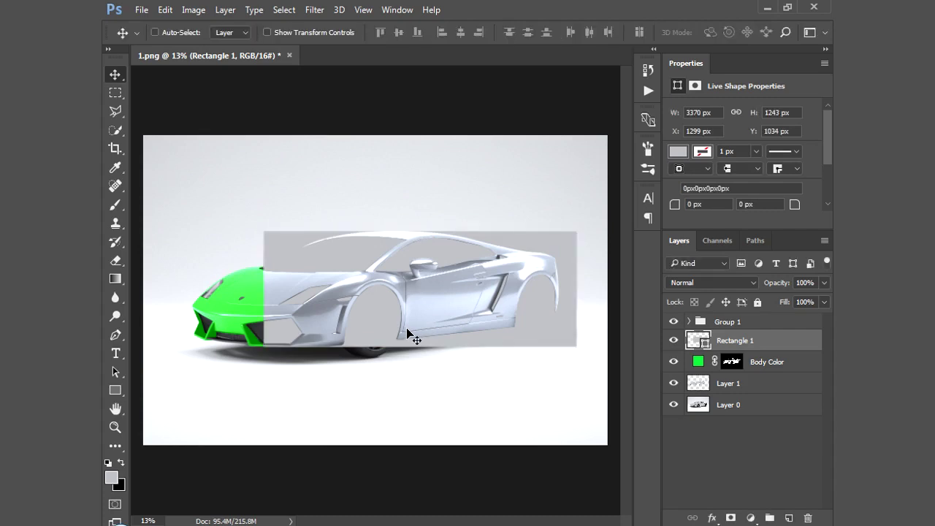
right_click(724, 346)
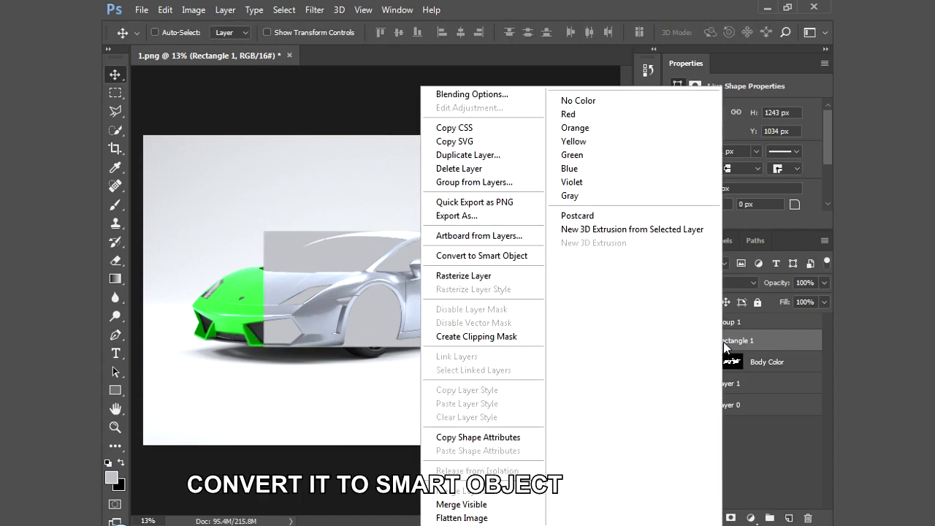
- Convert Rectangle 1 to an embedded smart object named Side Design
left_click(511, 256)
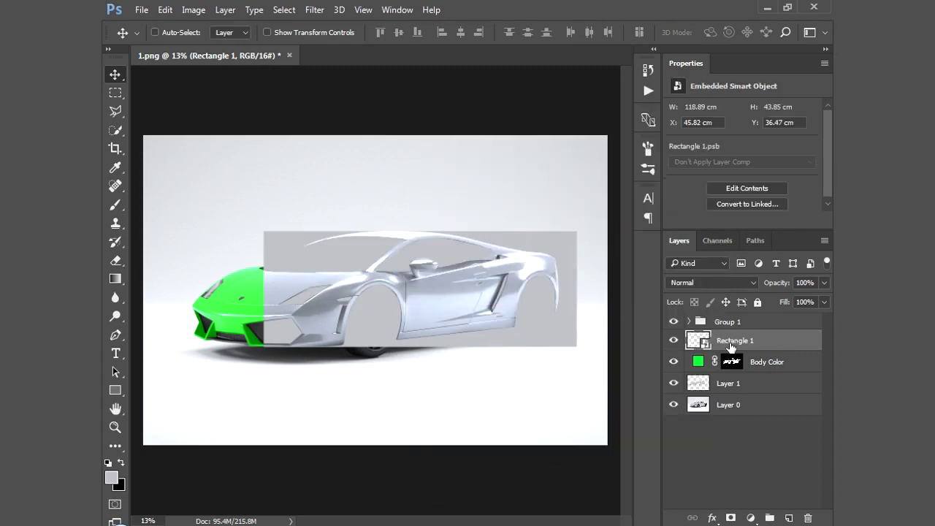
double_click(730, 342)
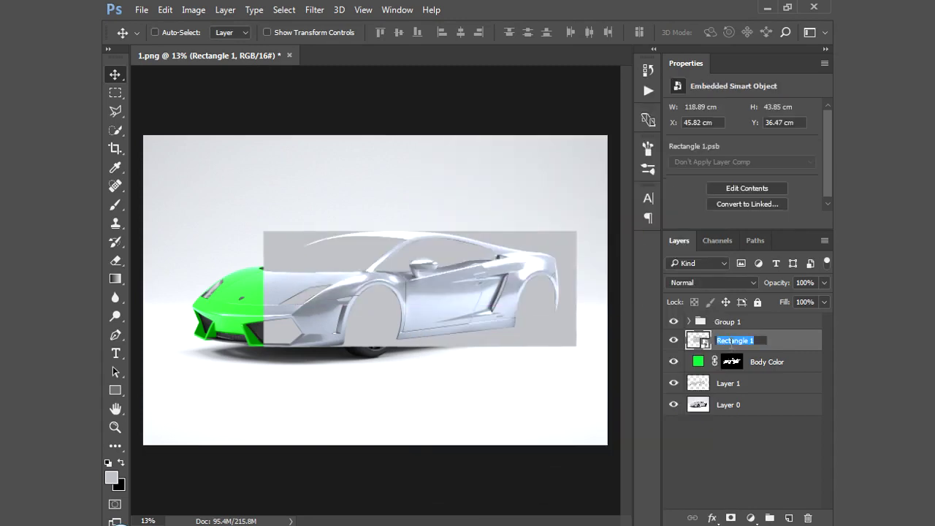
type("Side Design")
key("Return")
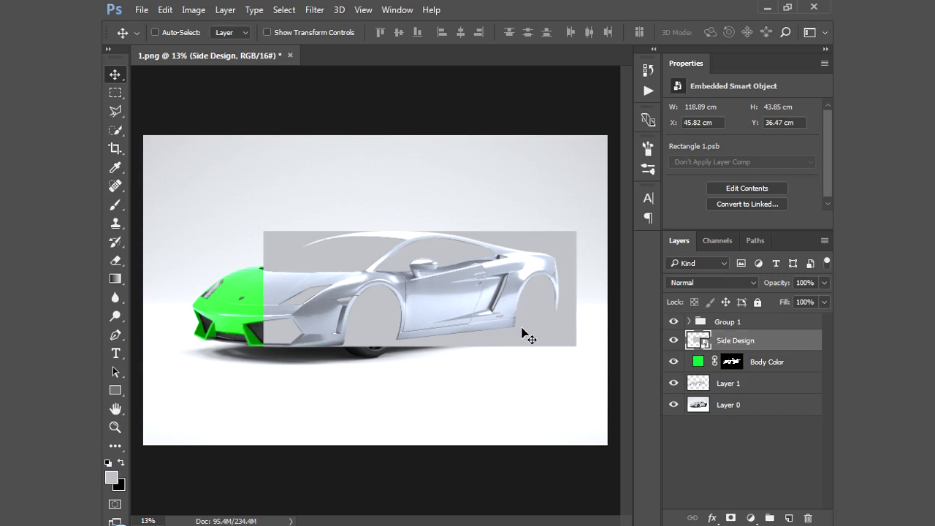
key("ctrl+t")
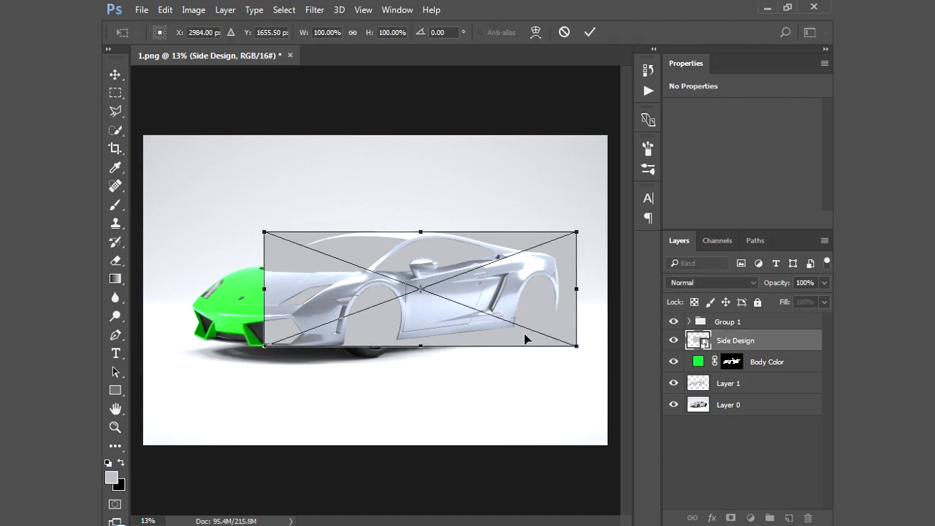
- Narrow the Side Design box slightly from both the right and left sides
right_click(526, 337)
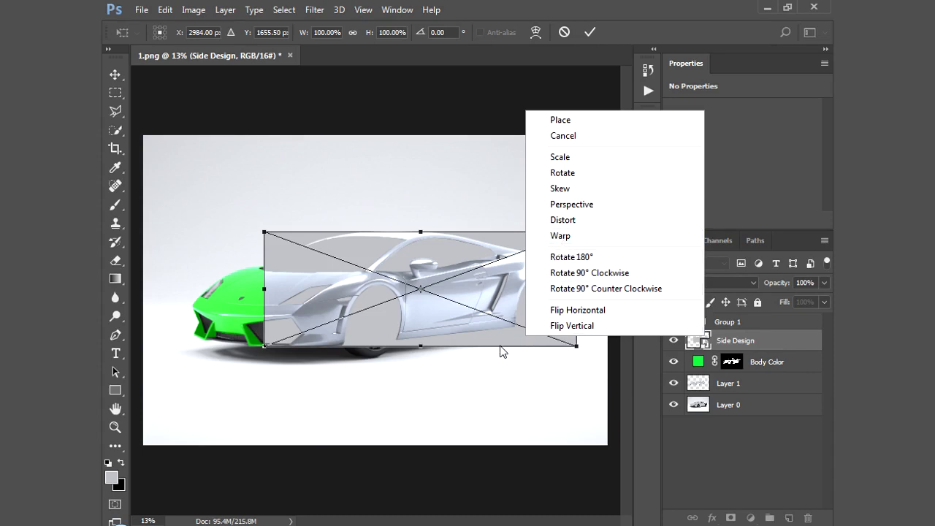
left_click(497, 338)
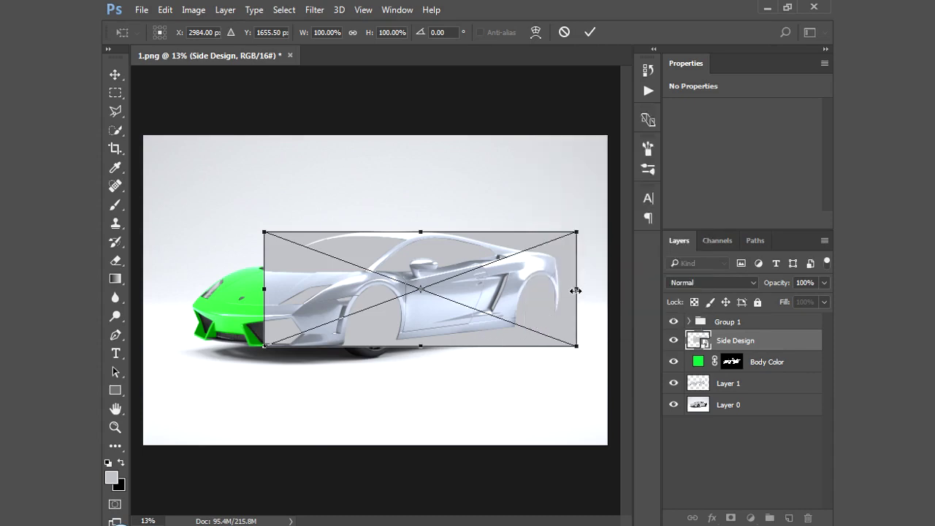
left_click_drag(577, 289, 560, 282)
left_click_drag(264, 292, 268, 291)
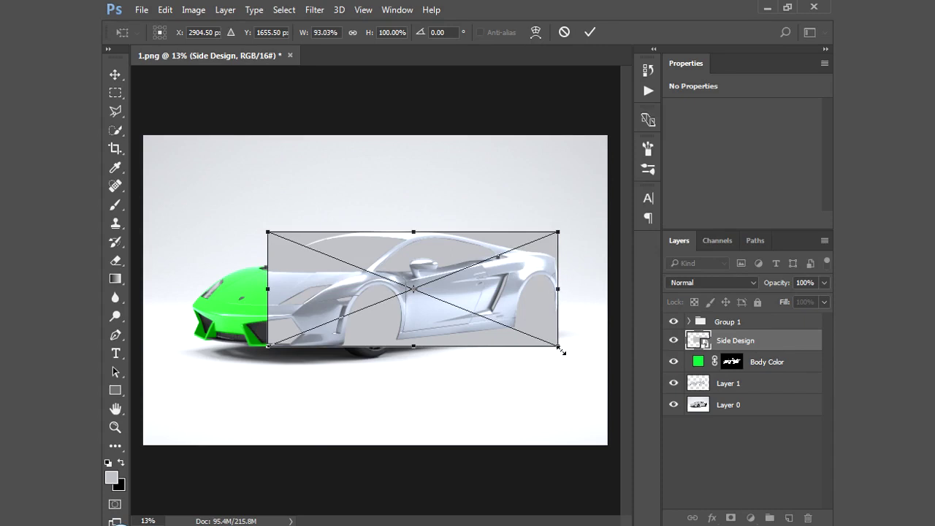
- Warp Side Design so its lower edge angles along the car's side sill and rear
right_click(537, 269)
left_click(563, 391)
left_click_drag(268, 348, 270, 356)
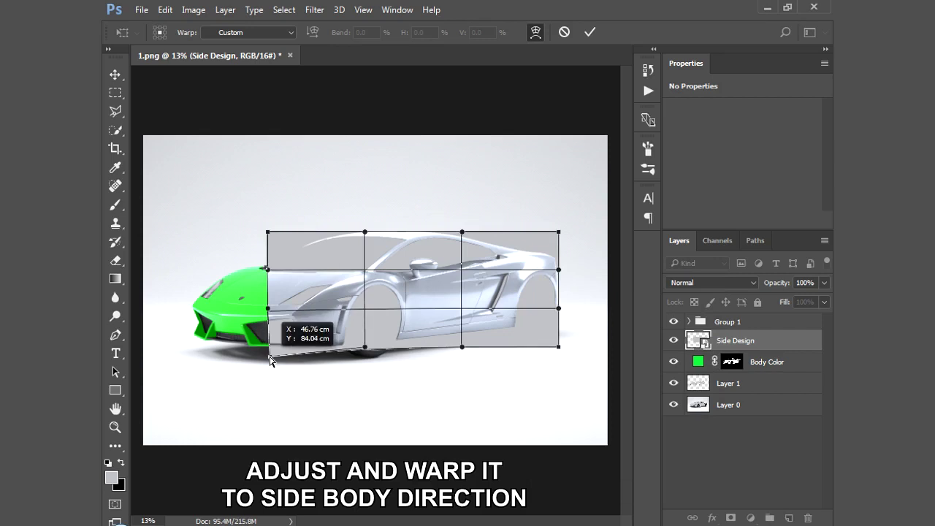
left_click_drag(559, 348, 564, 323)
left_click_drag(559, 269, 565, 273)
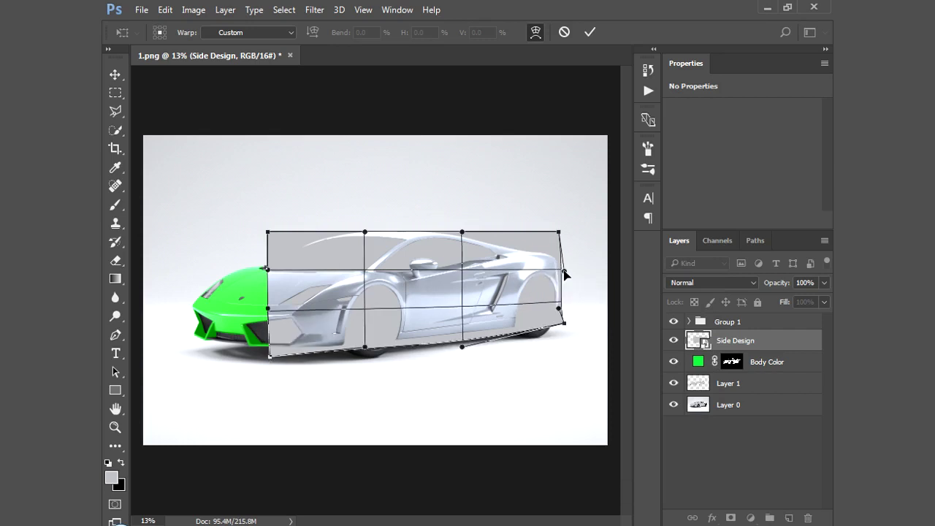
left_click_drag(562, 234, 565, 232)
left_click_drag(559, 308, 564, 307)
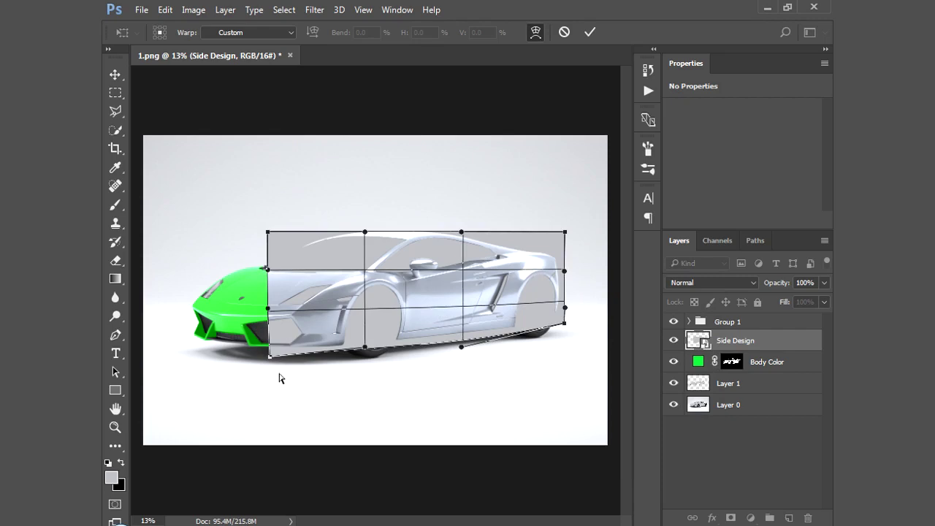
left_click_drag(359, 352, 361, 352)
left_click_drag(463, 348, 464, 338)
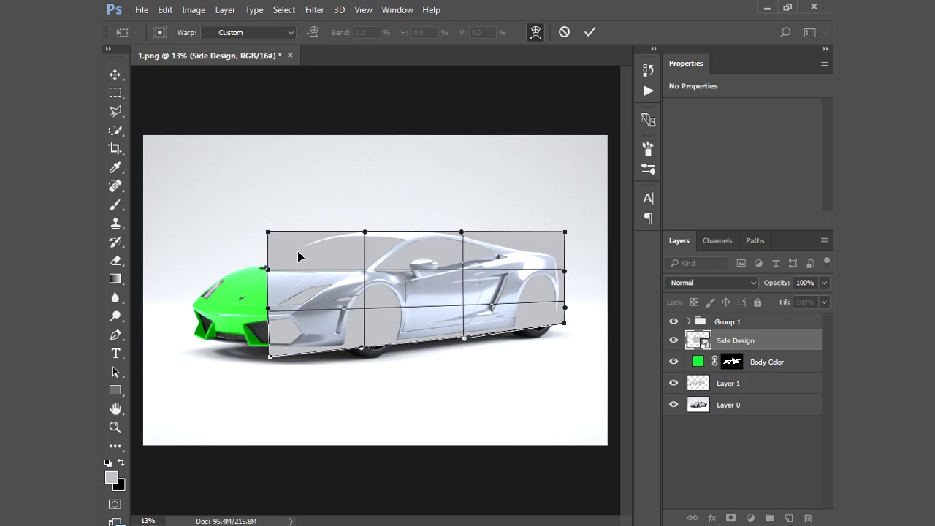
key("Return")
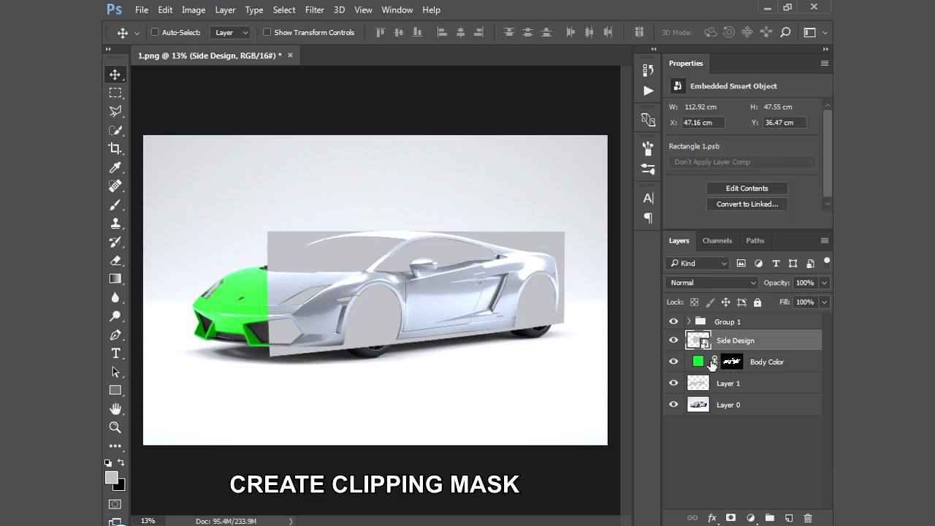
right_click(725, 346)
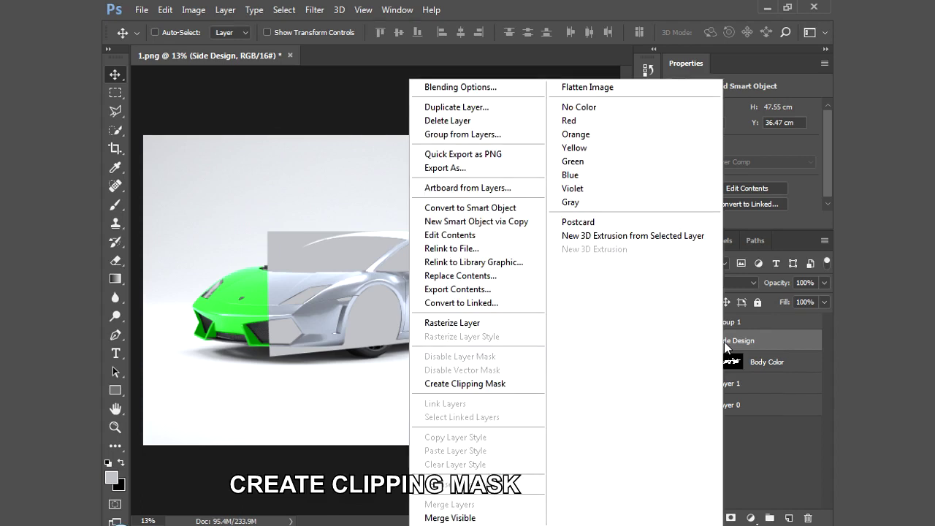
- Clip Side Design to Body Color, then replace its grey rectangle contents with an empty layer
left_click(520, 383)
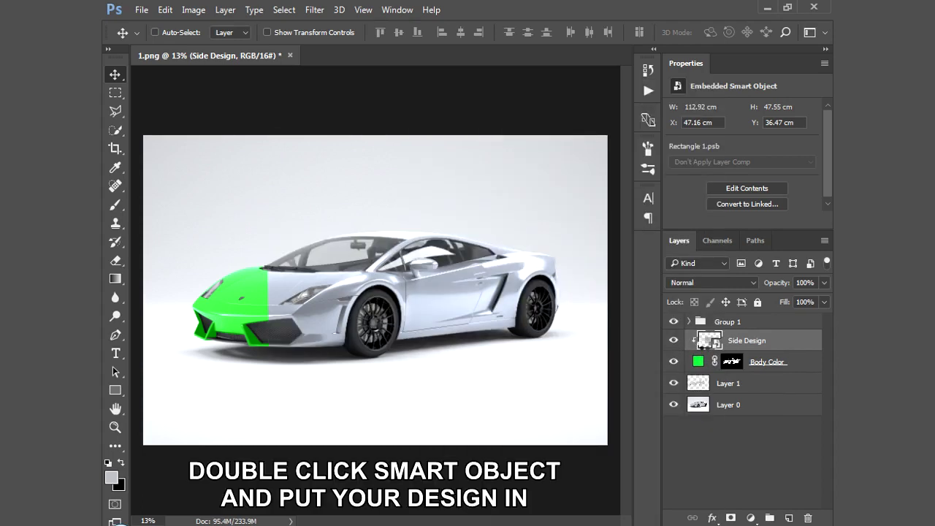
double_click(706, 340)
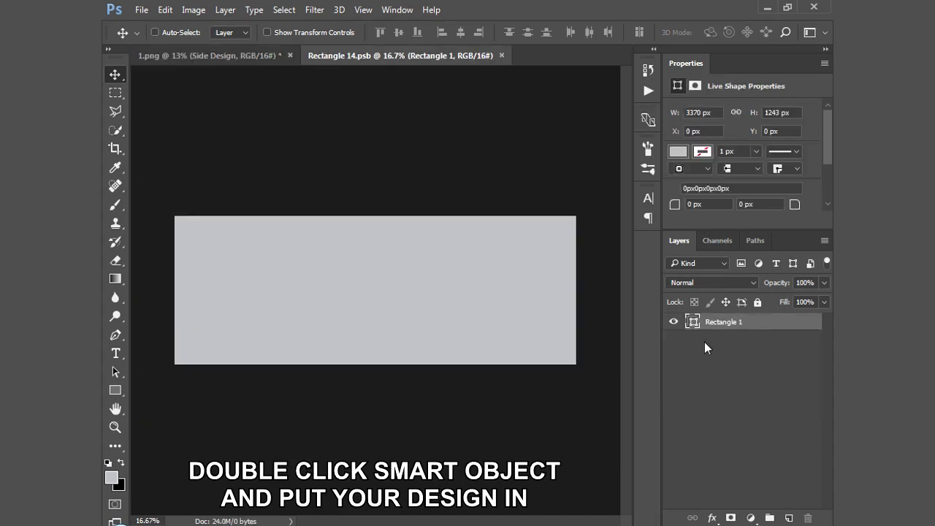
left_click(789, 517)
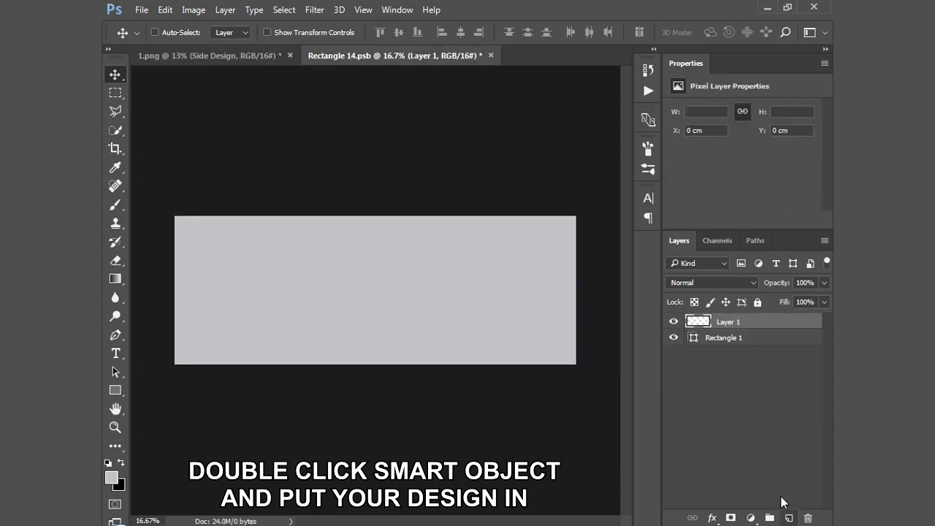
left_click(723, 340)
key("Delete")
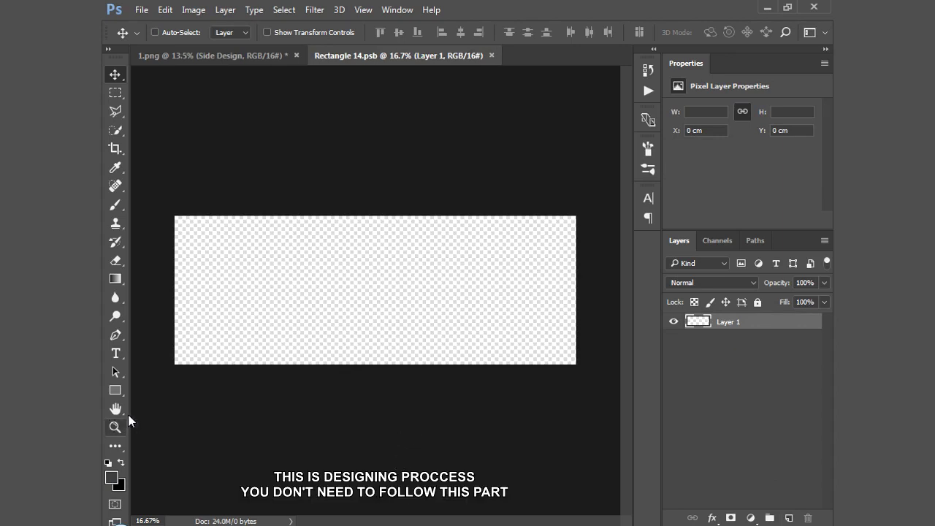
left_click(115, 390)
- Draw a thin dark vertical stripe, duplicate it twice, and widen the third copy
left_click_drag(390, 142, 393, 335)
key("v")
mouse_move(397, 292)
left_mouse_down()
mouse_move(378, 341)
mouse_move(393, 313)
left_mouse_up()
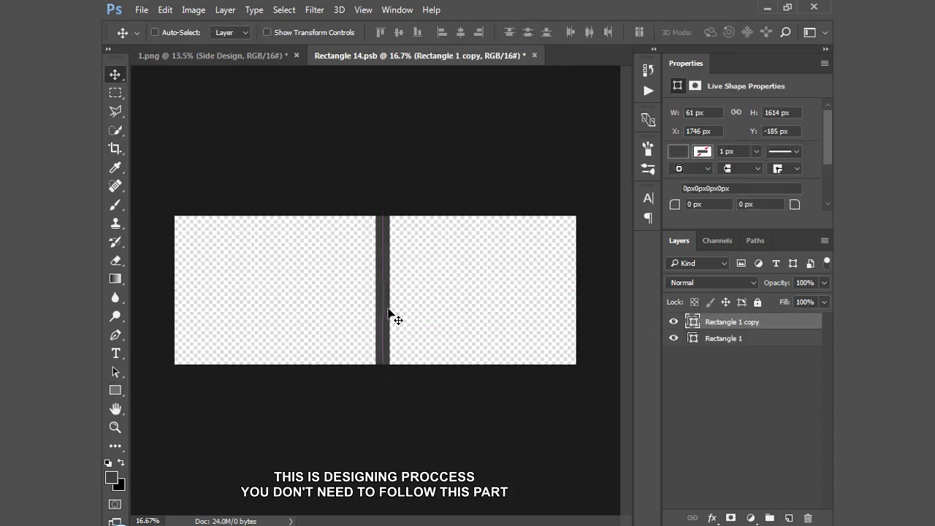
left_click_drag(393, 312, 409, 334)
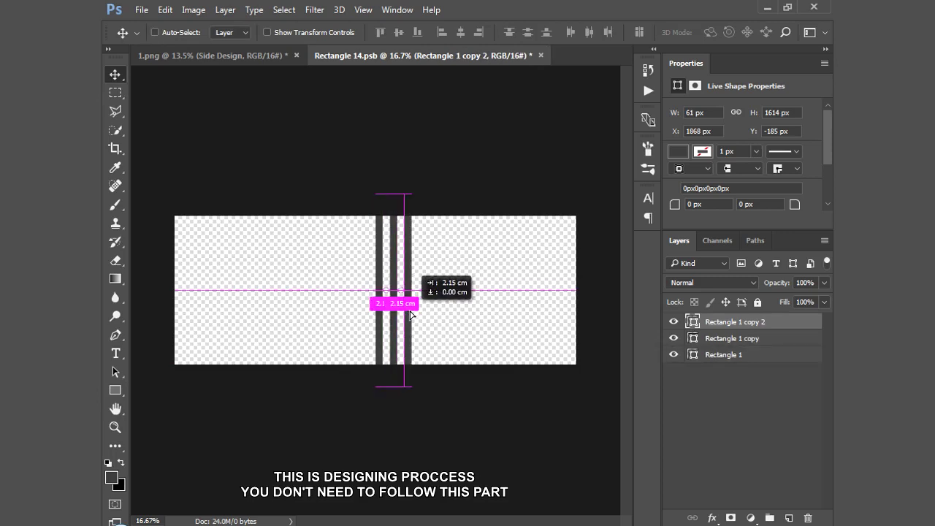
left_click(712, 325)
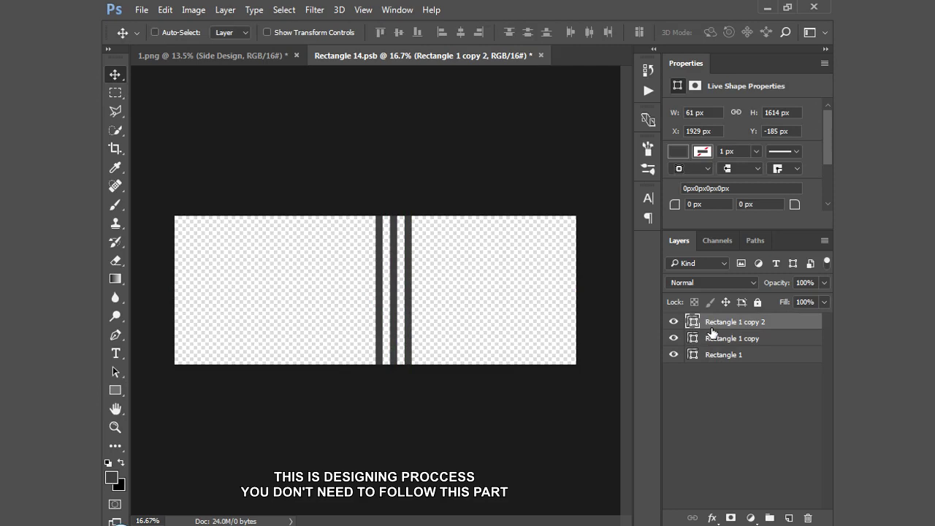
key("ctrl+t")
left_click_drag(413, 293, 503, 305)
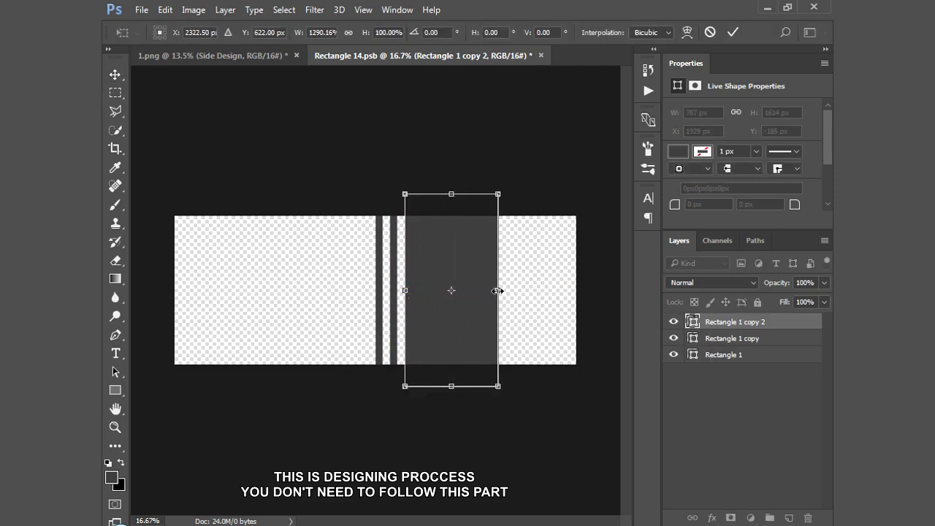
left_click_drag(497, 291, 505, 292)
key("Return")
- Rotate all three stripes 45°, lengthen them, and place them in the lower-right corner
left_click(767, 357, "shift")
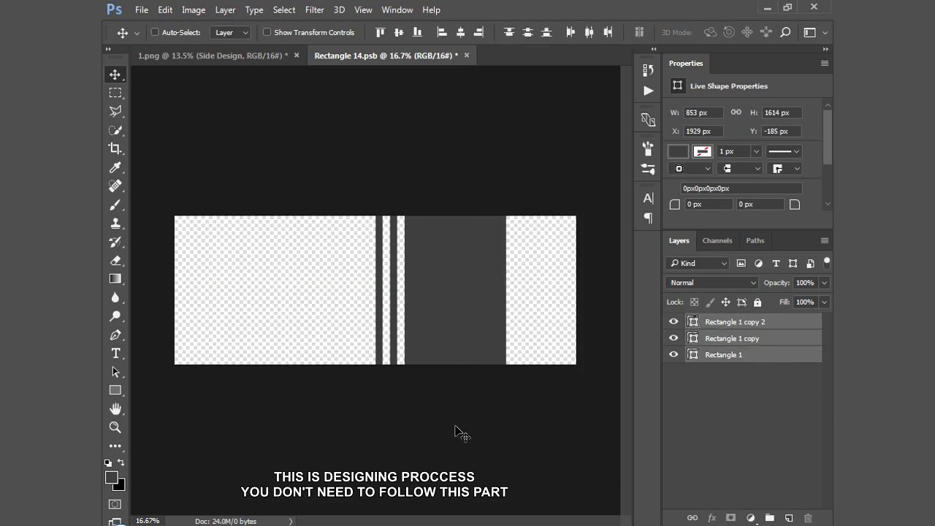
key("ctrl+t")
left_click_drag(533, 184, 591, 260)
mouse_move(519, 218)
left_mouse_down()
mouse_move(599, 160)
mouse_move(588, 143)
left_mouse_up()
left_click_drag(557, 201, 593, 283)
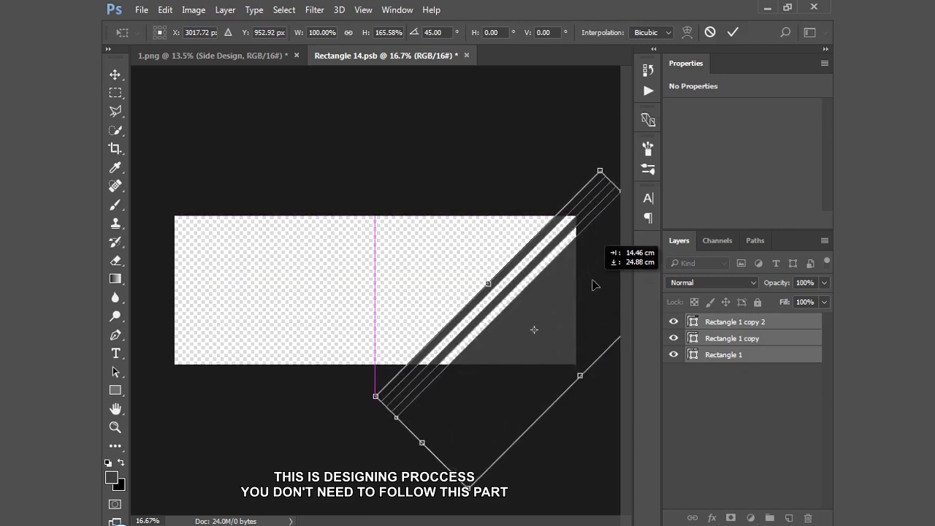
key("Return")
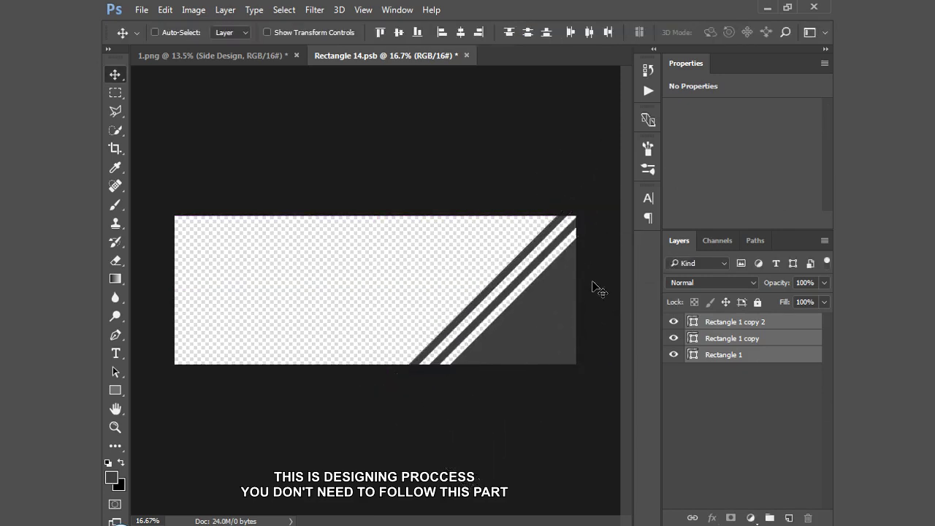
left_click(732, 344)
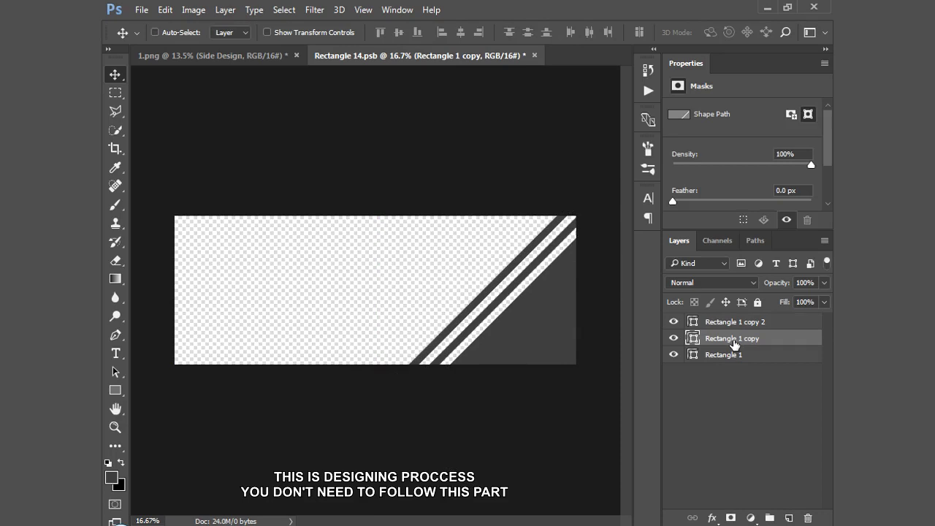
- Set the middle stripe to white #ffffff and rasterize the three stripe layers
key("m")
double_click(693, 338)
type("ffffff")
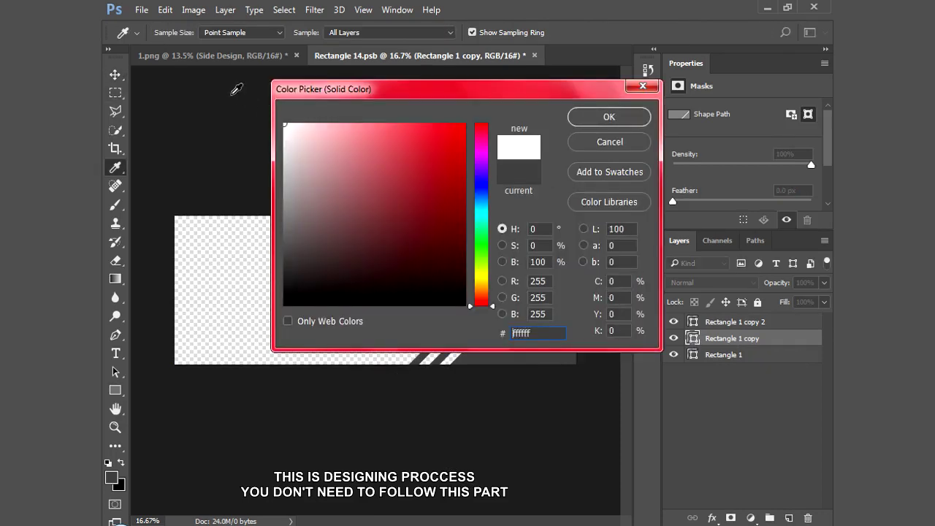
key("Return")
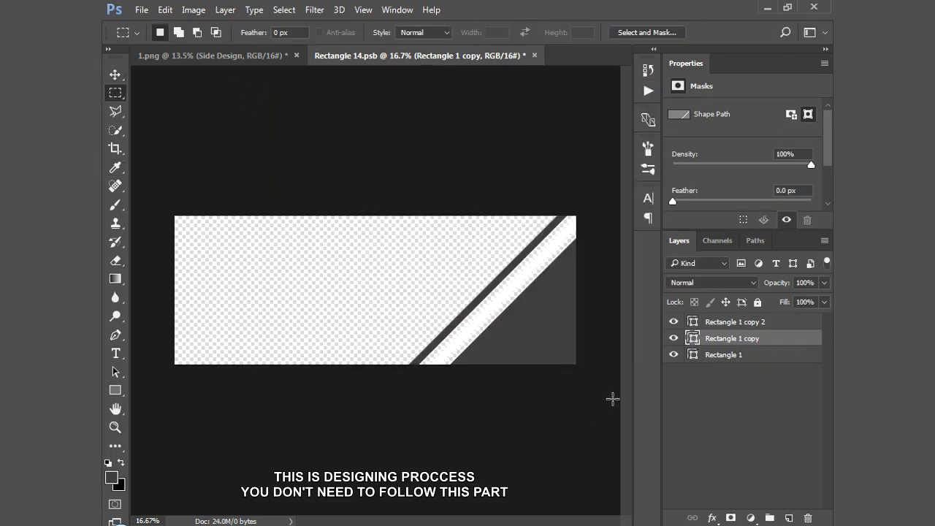
left_click(727, 375)
left_click(730, 321)
left_click(734, 356, "shift")
right_click(734, 358)
left_click(490, 276)
- Make a rectangular selection along the bottom strip of the stripes, then clear it
key("u")
scroll(198, 338, "up", 2)
scroll(205, 328, "down", 1)
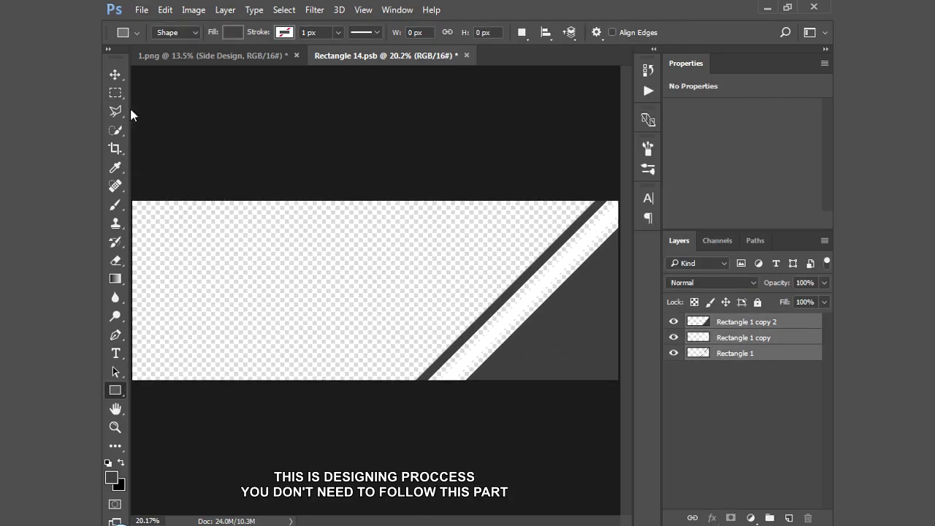
key("m")
left_click_drag(376, 379, 598, 352)
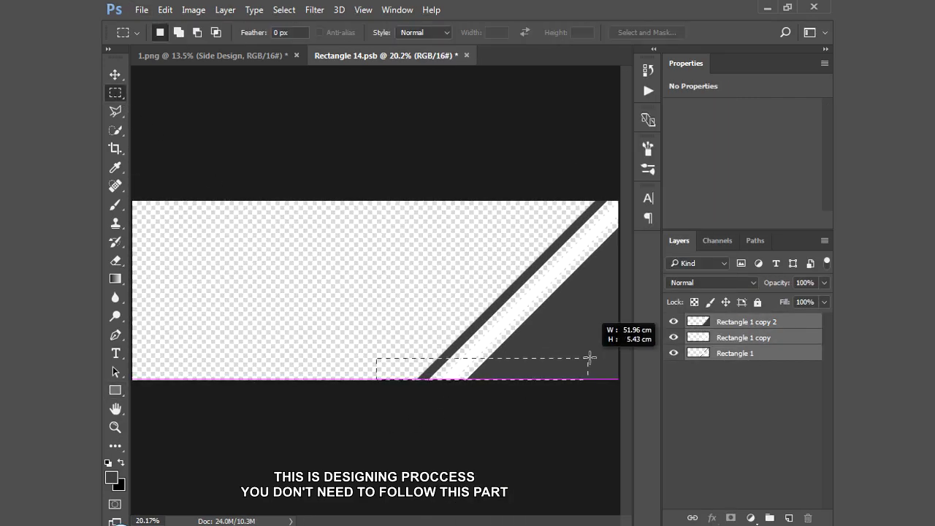
left_click(734, 338)
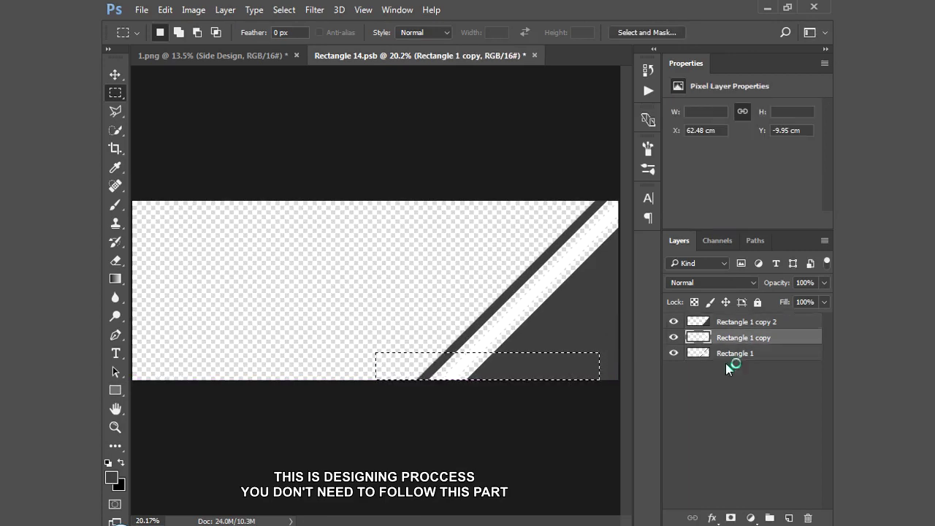
scroll(214, 415, "down", 1)
scroll(618, 355, "up", 1)
left_click(486, 345)
scroll(599, 358, "up", 1)
scroll(599, 359, "up", 1)
scroll(292, 329, "right", 3)
- Draw a white #ffffff horizontal bar, Rectangle 2, above the stripes, touching the white band
key("u")
left_click_drag(333, 355, 317, 345)
key("v")
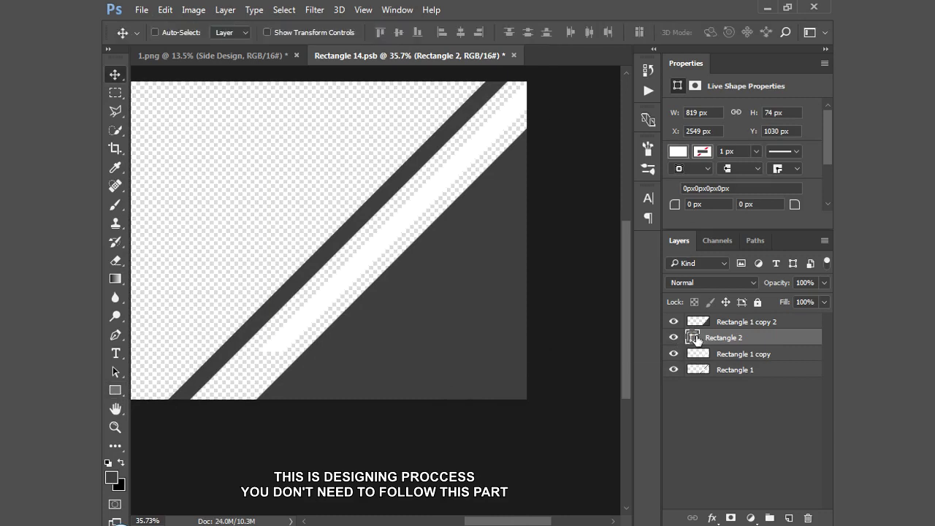
double_click(696, 339)
type("ffffff")
key("Return")
left_click_drag(729, 339, 729, 318)
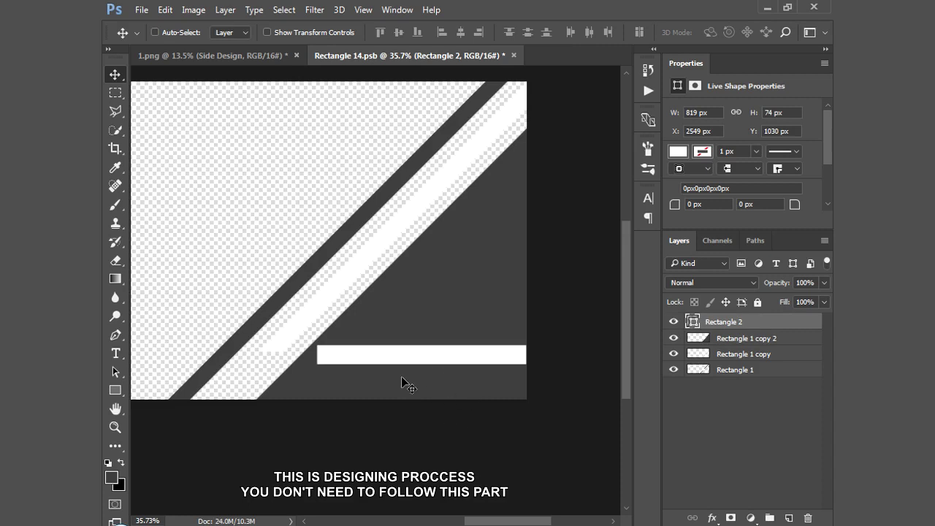
left_click_drag(379, 361, 343, 347)
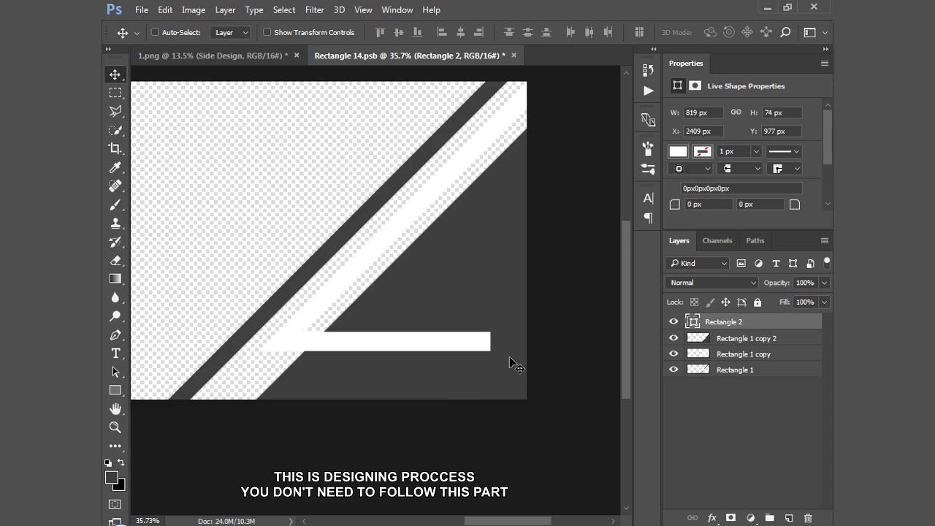
scroll(557, 392, "down", 1)
scroll(557, 392, "down", 1)
scroll(557, 393, "down", 1)
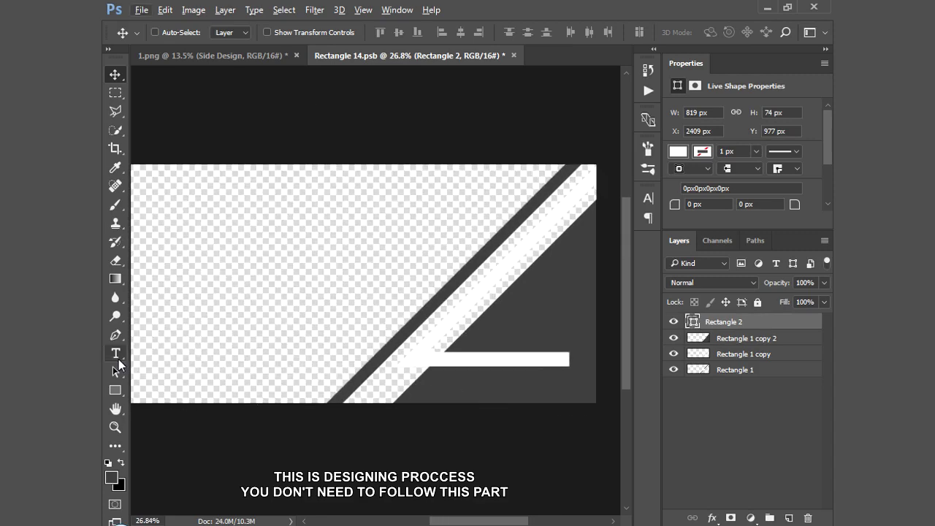
- Add SPORT CAR text with a MOCKUP line below it, moved beside the stripes
left_click(118, 362)
left_click(224, 284)
type("SPORT CAR")
left_click(114, 74)
left_click_drag(268, 285, 271, 327)
scroll(270, 328, "up", 3)
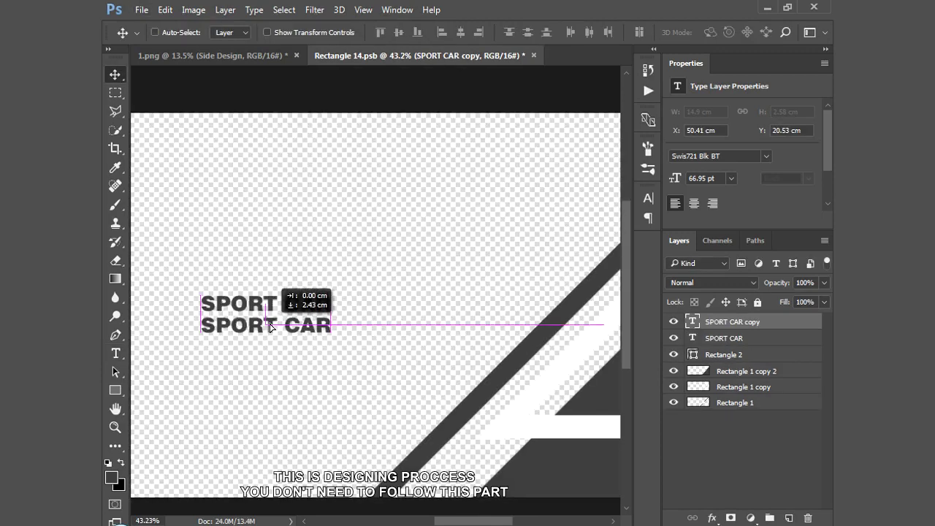
double_click(692, 322)
type("MOCKU")
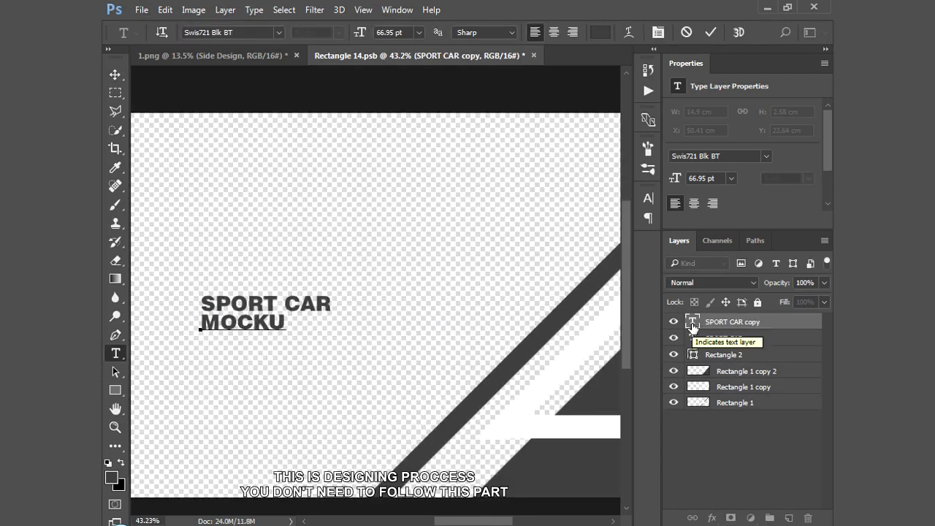
type("P")
key("ctrl+Return")
key("v")
left_click(723, 338, "shift")
mouse_move(347, 333)
left_mouse_down()
mouse_move(515, 343)
mouse_move(523, 354)
left_mouse_up()
- Enlarge MOCKUP and add a slightly smaller TUTORIAL line beneath it
left_click(719, 322)
key("ctrl+t")
key("Return")
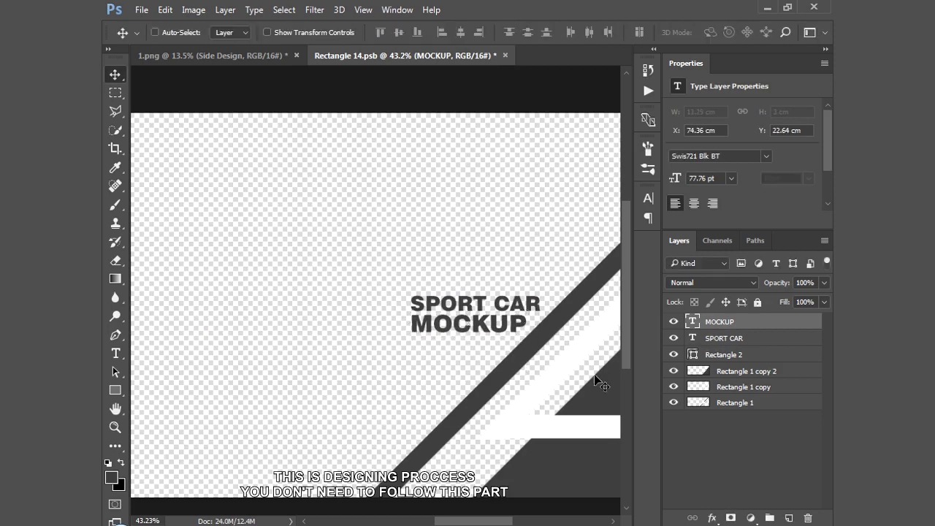
left_click(723, 340)
key("ctrl+j")
key("ctrl+bracketright")
key("shift+Down")
key("shift+Down")
key("shift+Down")
key("shift+Down")
key("shift+Down")
key("shift+Down")
key("shift+Down")
double_click(693, 323)
type("TUTORIAL")
key("ctrl+Return")
key("ctrl+t")
left_click_drag(523, 355, 498, 395)
key("Return")
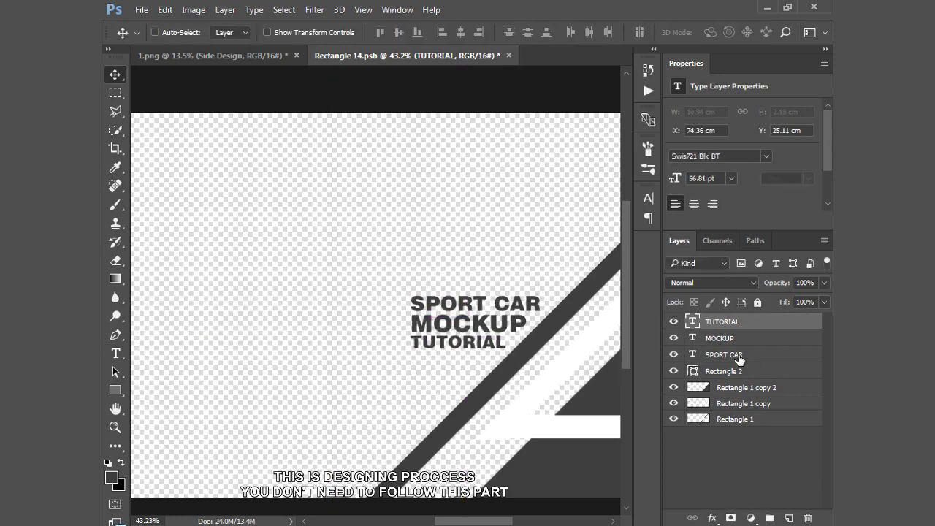
- Merge the SPORT CAR, MOCKUP and TUTORIAL text layers into one layer
left_click(738, 356, "shift")
right_click(739, 355)
key("Escape")
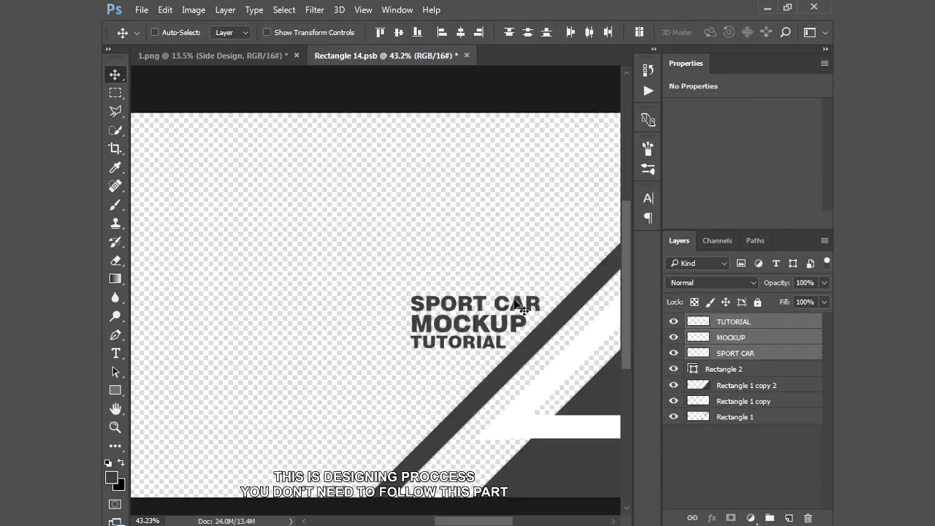
right_click(722, 350)
left_click(482, 491)
scroll(306, 348, "down", 1)
scroll(306, 347, "down", 1)
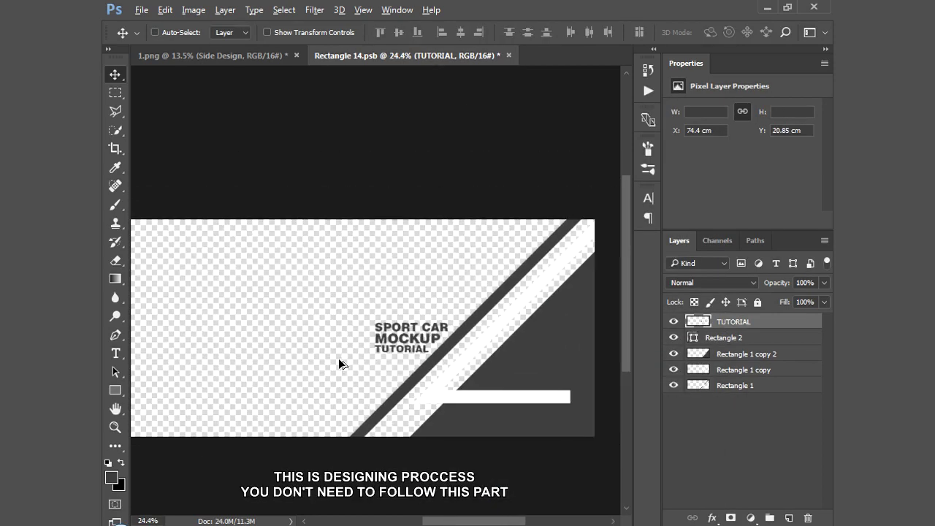
- Move the heading down-left and place photoshop.png from the desktop into the side design
mouse_move(401, 345)
left_mouse_down()
mouse_move(371, 374)
mouse_move(393, 391)
left_mouse_up()
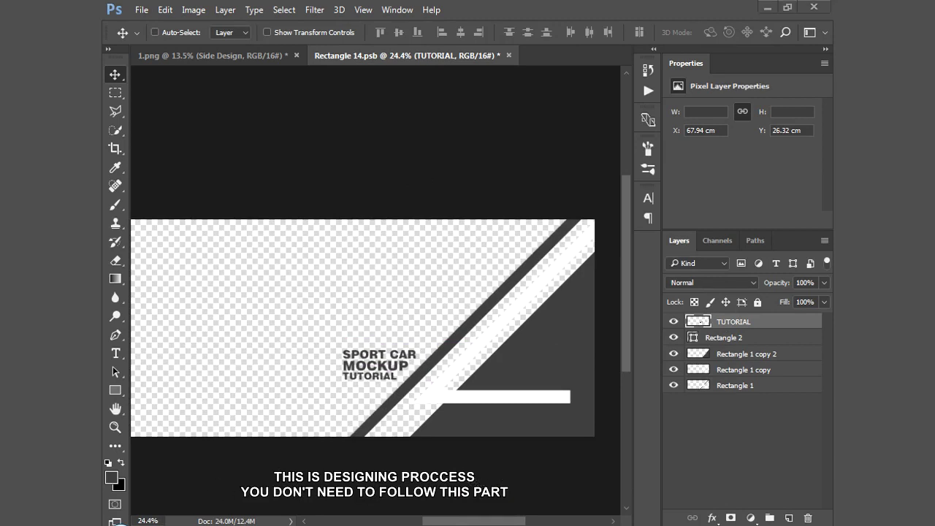
key("super+e")
left_click(335, 121)
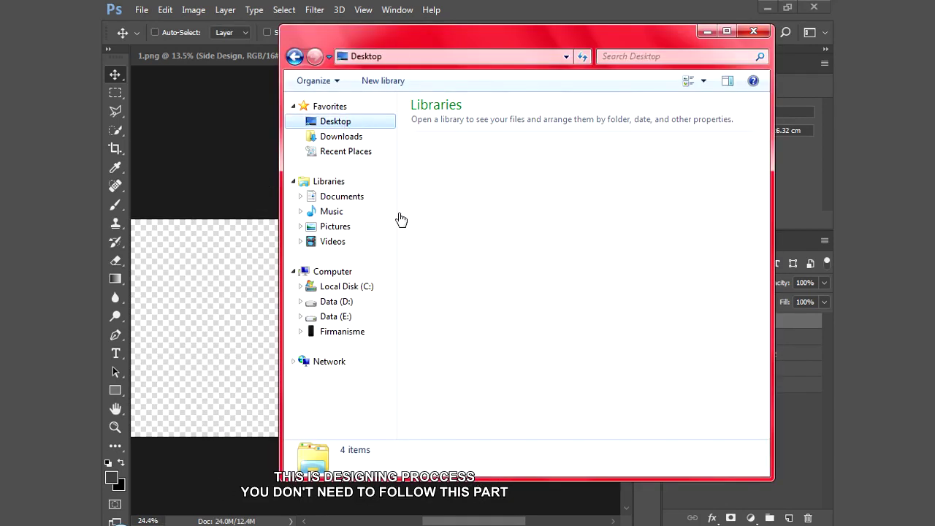
mouse_move(635, 278)
left_mouse_down()
mouse_move(491, 398)
mouse_move(291, 362)
left_mouse_up()
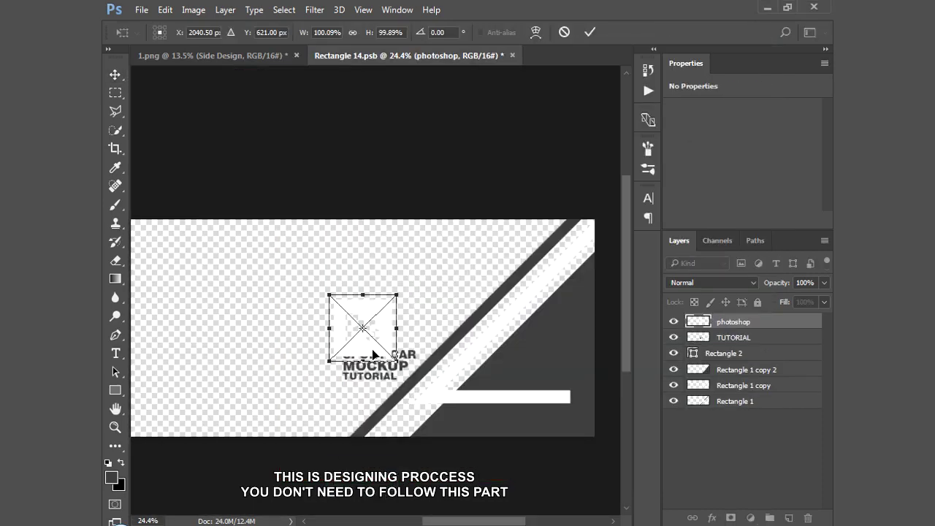
key("Return")
- Rasterize the Ps logo layer, move it beside the text, and fill it dark grey
right_click(729, 329)
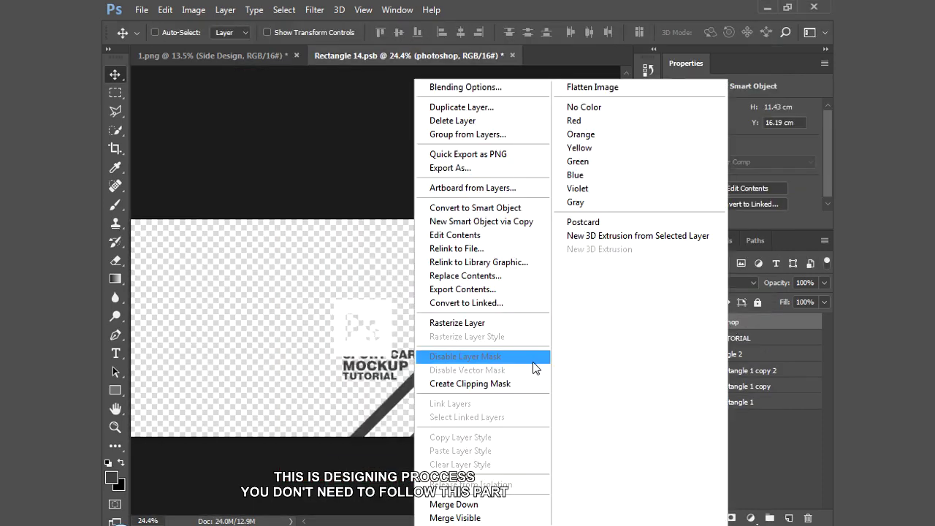
left_click(468, 326)
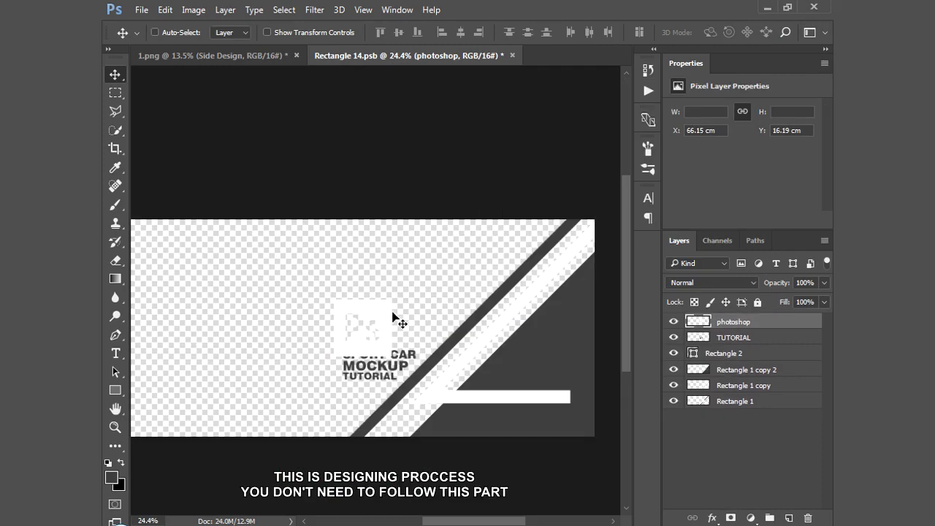
left_click_drag(392, 317, 334, 349)
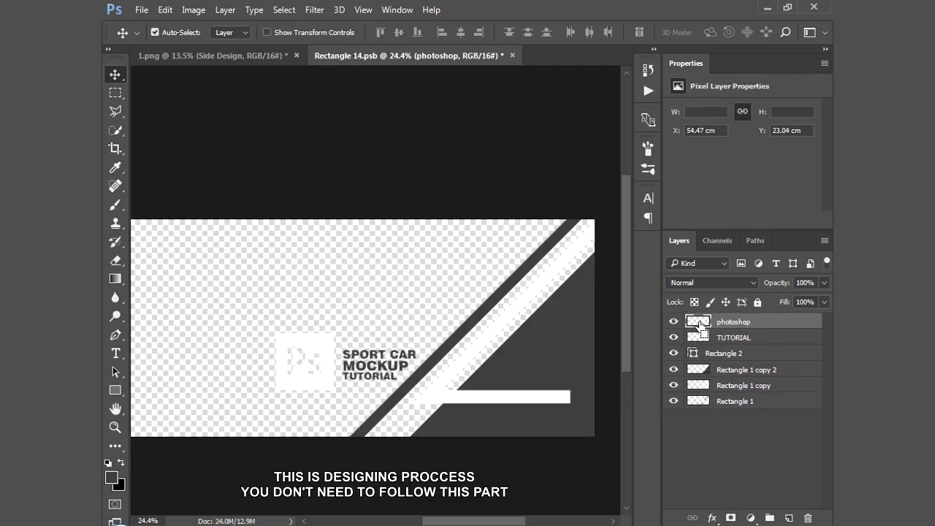
left_click(700, 325, "ctrl")
left_click(167, 10)
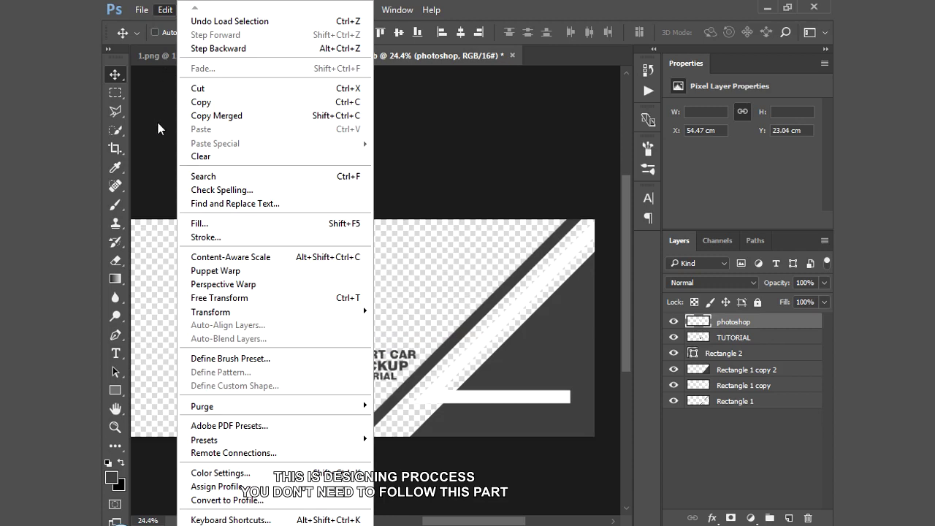
left_click(183, 223)
left_click(559, 146)
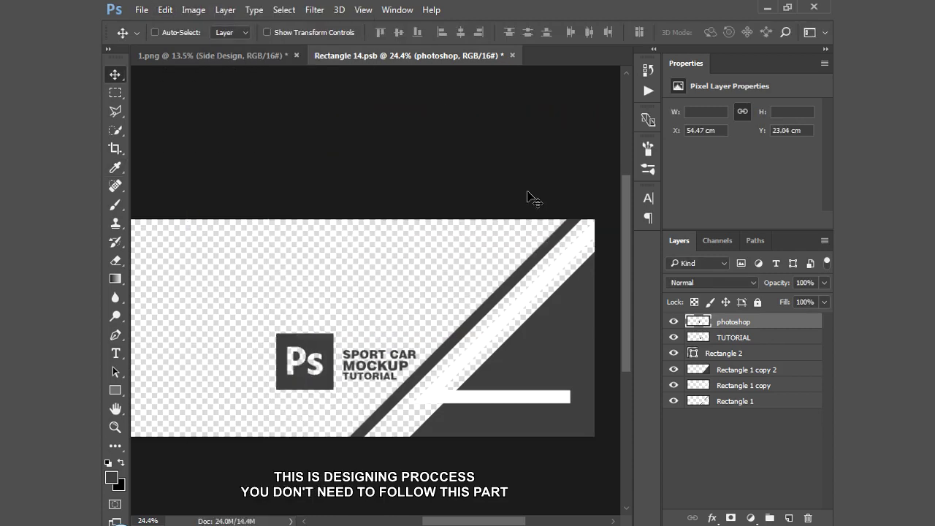
- Scale the Ps logo to about 53%, place it beside the heading, and save
scroll(329, 387, "up", 2)
left_click_drag(324, 382, 328, 368)
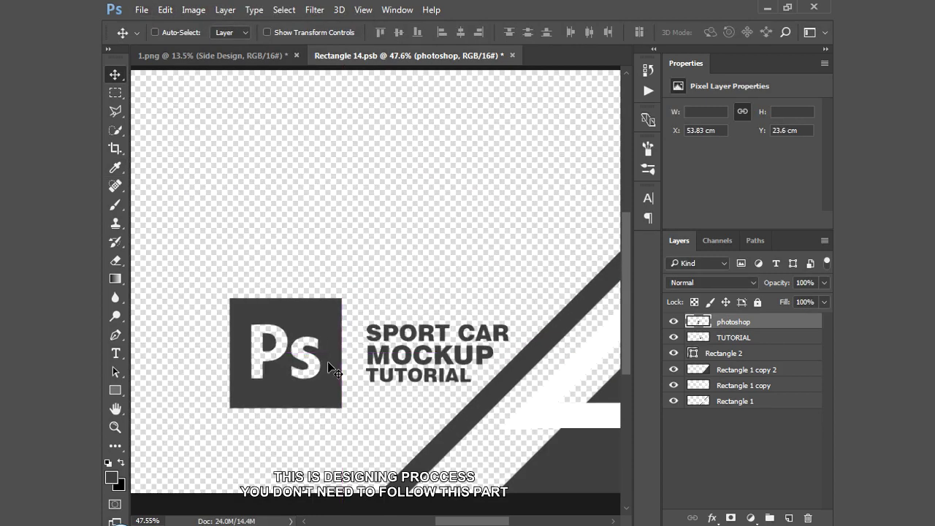
key("ctrl+t")
mouse_move(231, 409)
left_mouse_down()
mouse_move(303, 423)
mouse_move(292, 414)
left_mouse_up()
left_click_drag(303, 380, 342, 380)
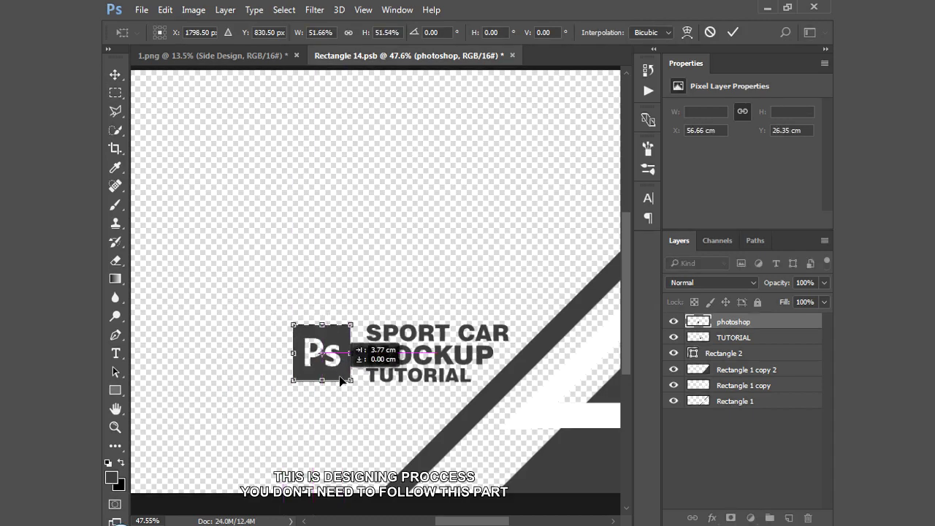
scroll(269, 304, "down", 3)
scroll(270, 304, "down", 1)
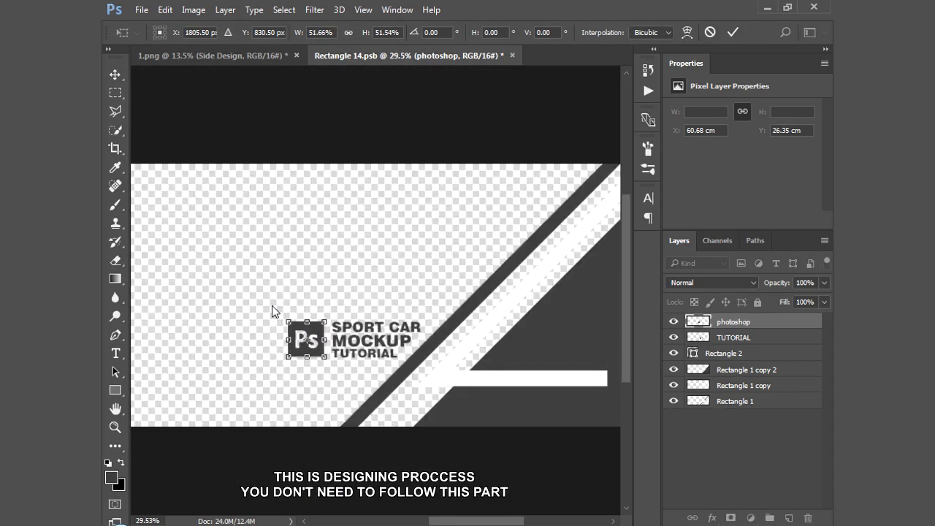
key("alt+space")
key("Return")
scroll(347, 327, "down", 2)
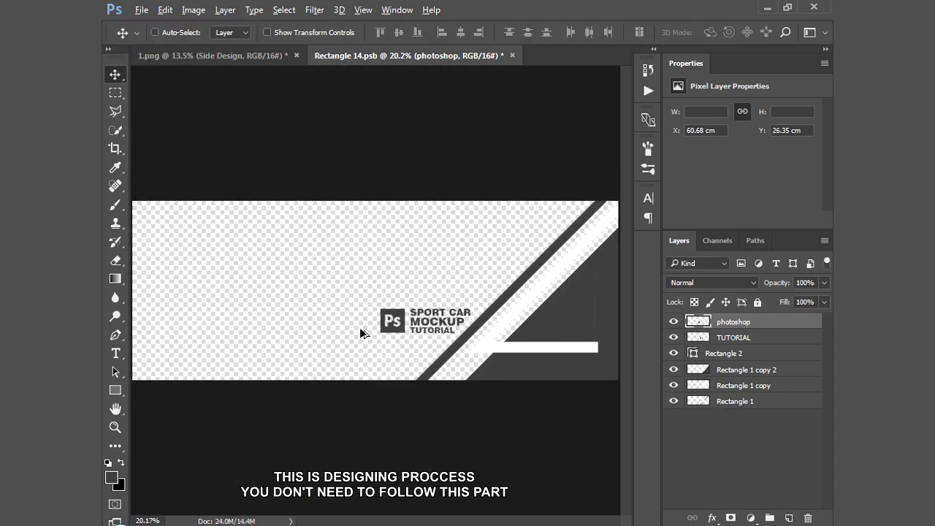
scroll(321, 339, "down", 1)
key("ctrl+s")
left_click(225, 57)
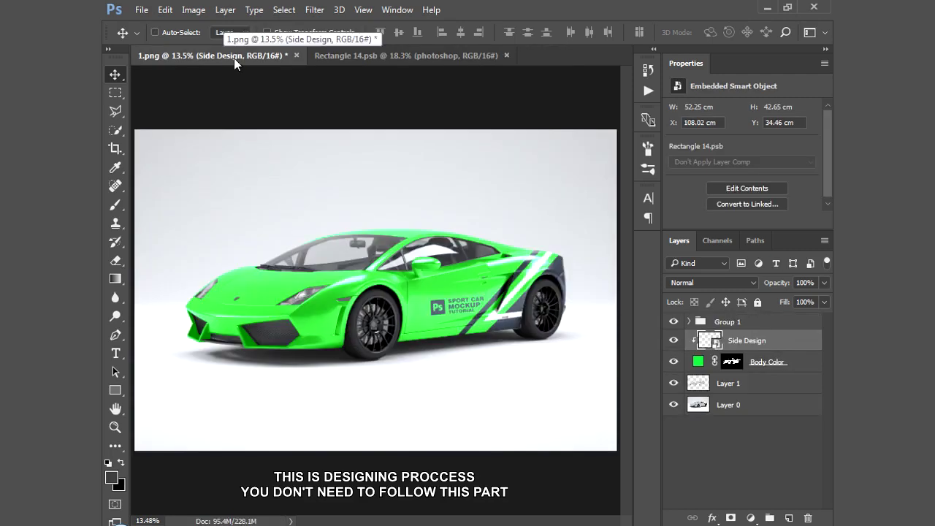
- Return to Rectangle 14.psb and select the Rectangle 1 copy 2 and Rectangle 2 layers
left_click(319, 54)
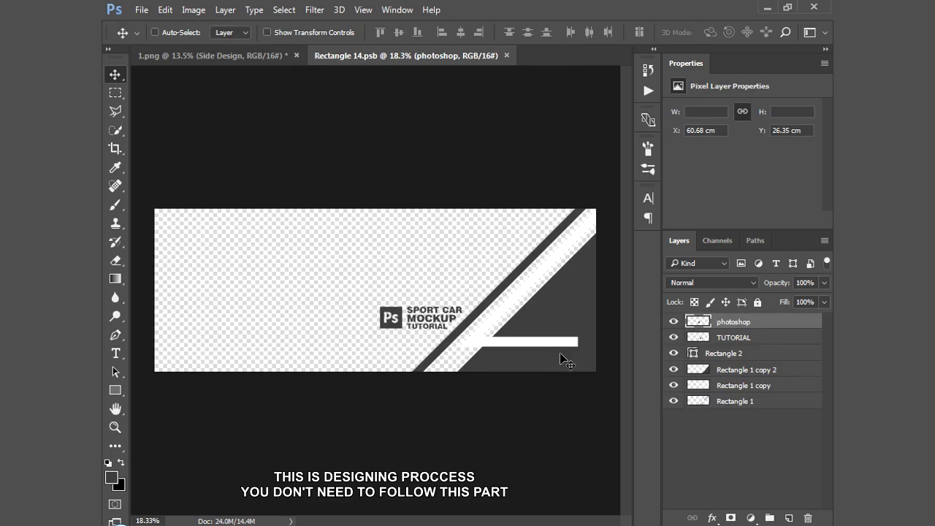
left_click(736, 371)
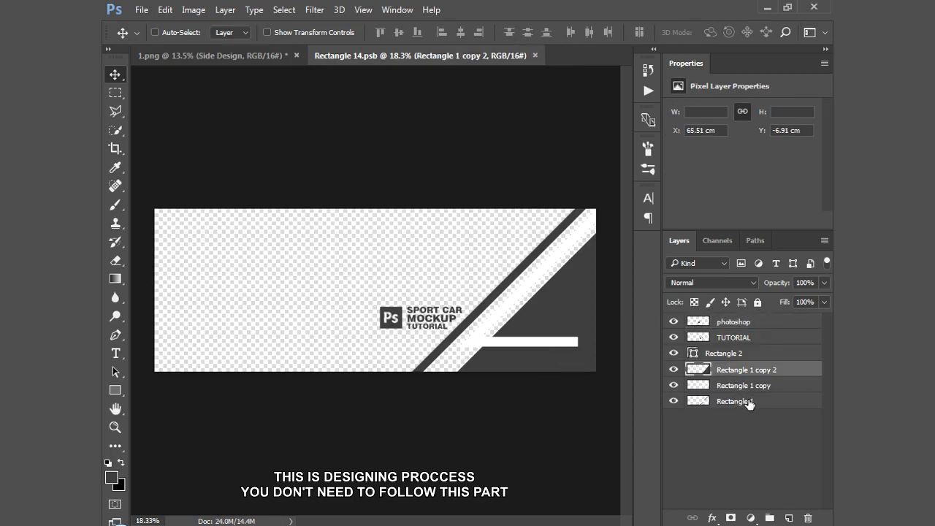
left_click(723, 358)
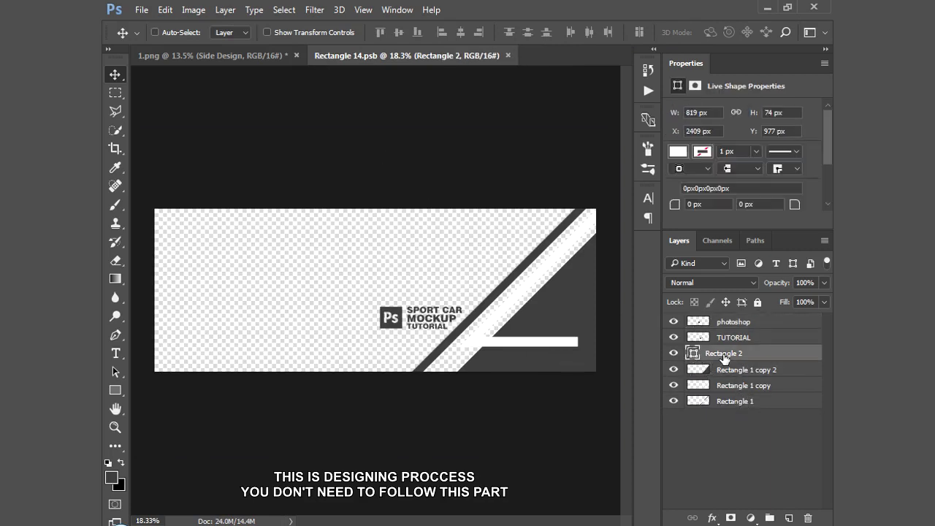
- Rasterize Rectangle 2, shift the stripes and bar left, and enlarge them to about 111%
right_click(723, 358)
left_click(463, 276)
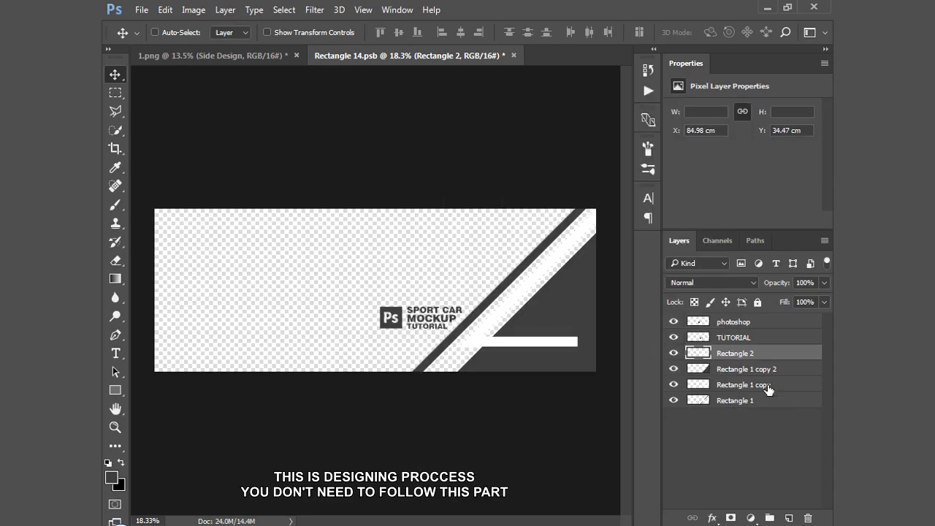
left_click(750, 402, "shift")
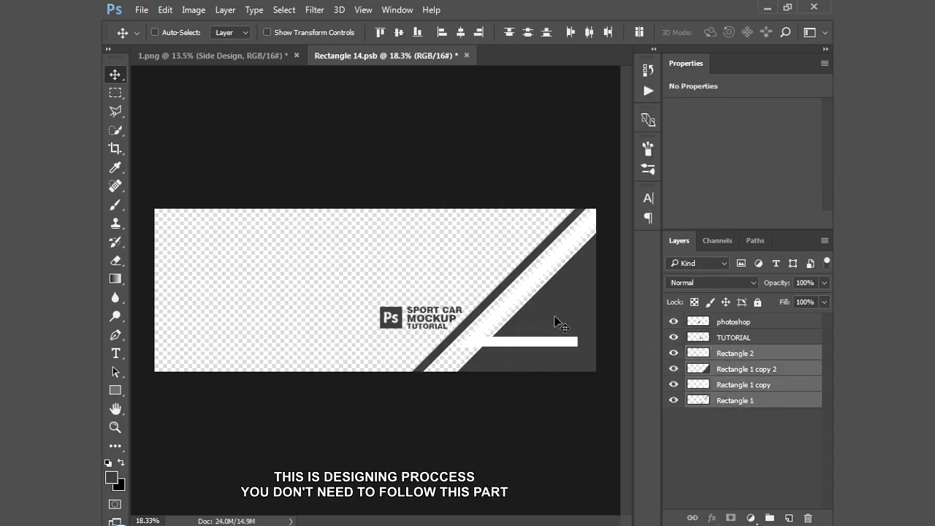
left_click_drag(555, 321, 530, 322)
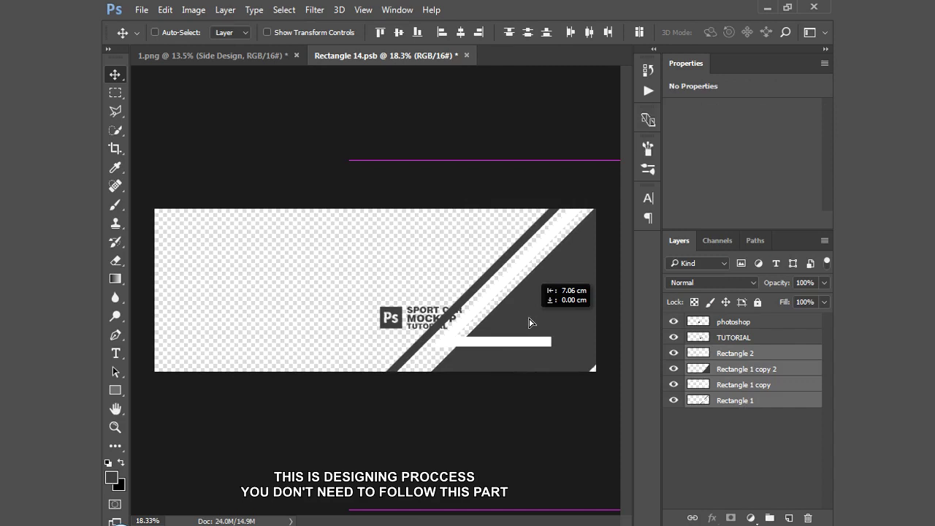
key("ctrl+t")
left_click_drag(349, 159, 329, 146)
key("Return")
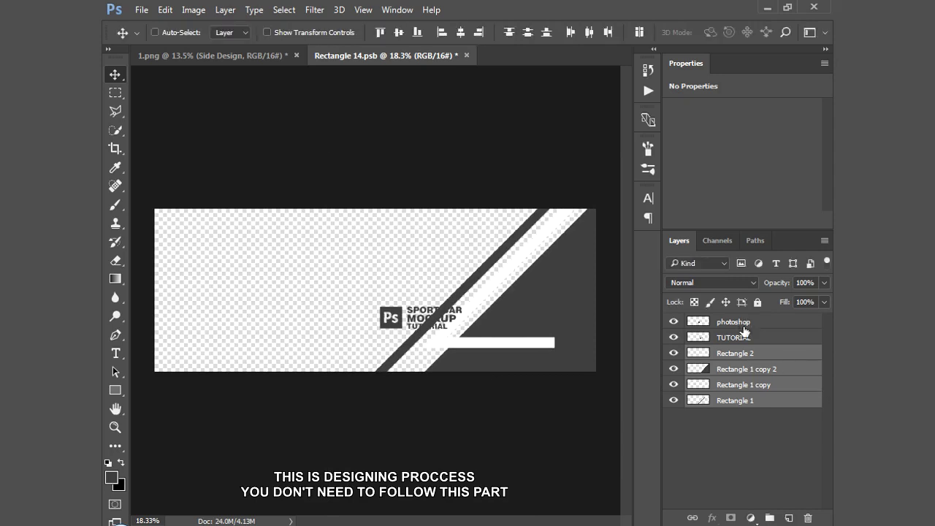
- Move the logo and TUTORIAL text left about 3.8 cm, enlarge to ~119%, and save
left_click(734, 322)
mouse_move(381, 326)
left_mouse_down()
mouse_move(342, 326)
mouse_move(334, 301)
left_mouse_up()
key("ctrl+t")
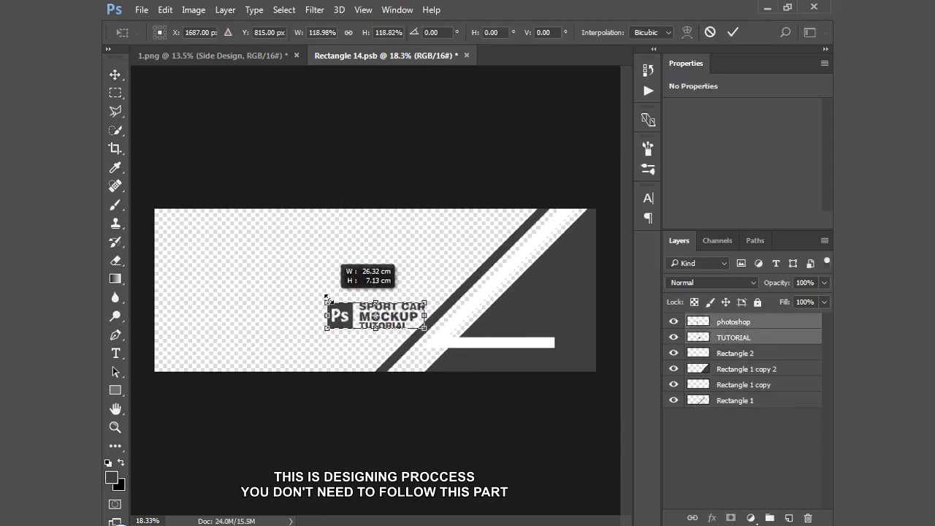
left_click_drag(330, 299, 331, 302)
key("Return")
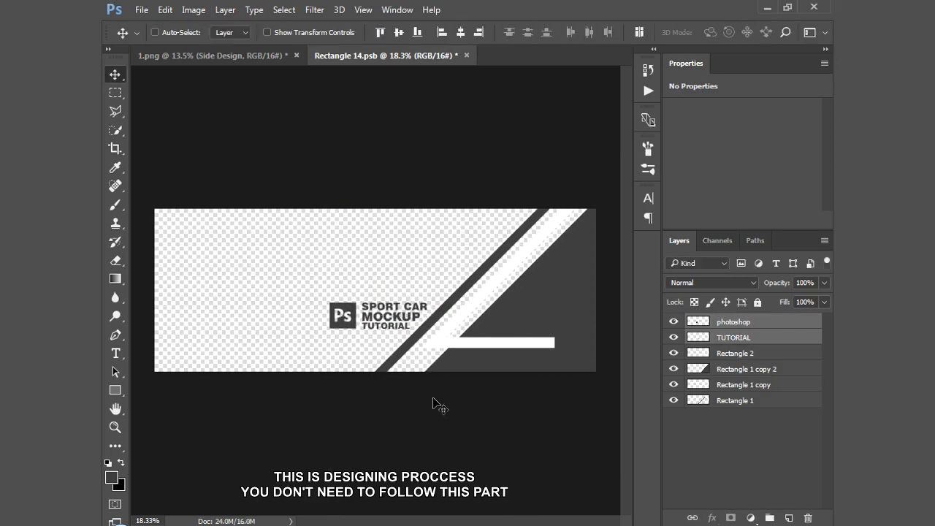
key("ctrl+s")
key("ctrl+Tab")
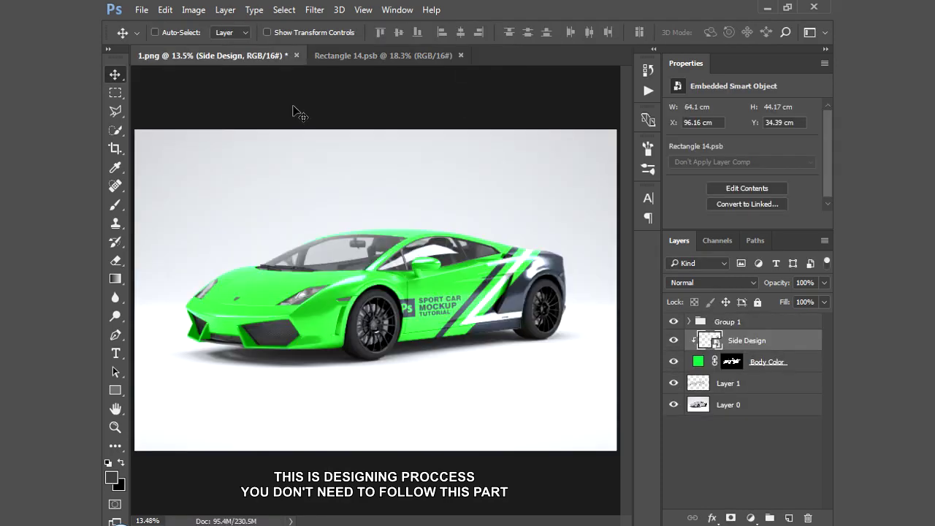
- Select all six side design layers, move them right about 10 cm, and save
left_click(378, 55)
left_click(736, 400, "shift")
left_click(743, 326)
left_click(748, 401, "shift")
left_click_drag(431, 338, 475, 344)
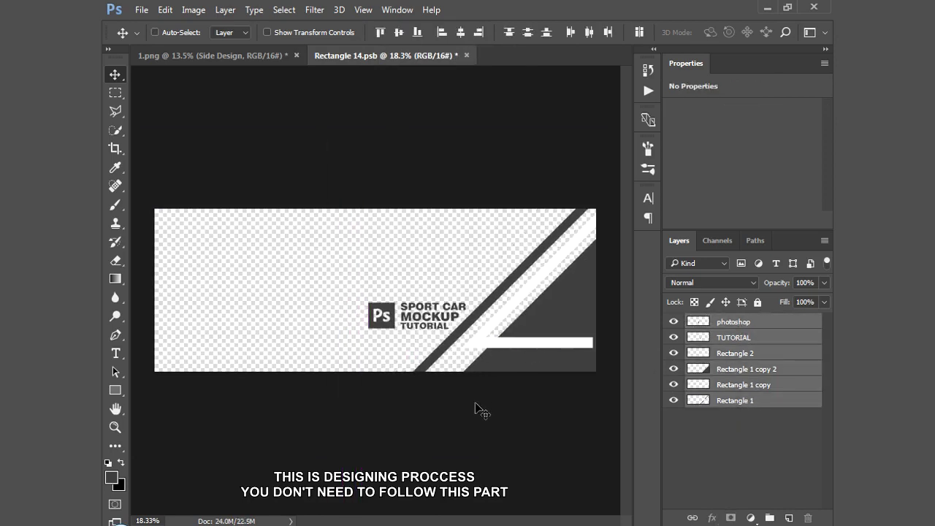
key("ctrl+s")
left_click(244, 55)
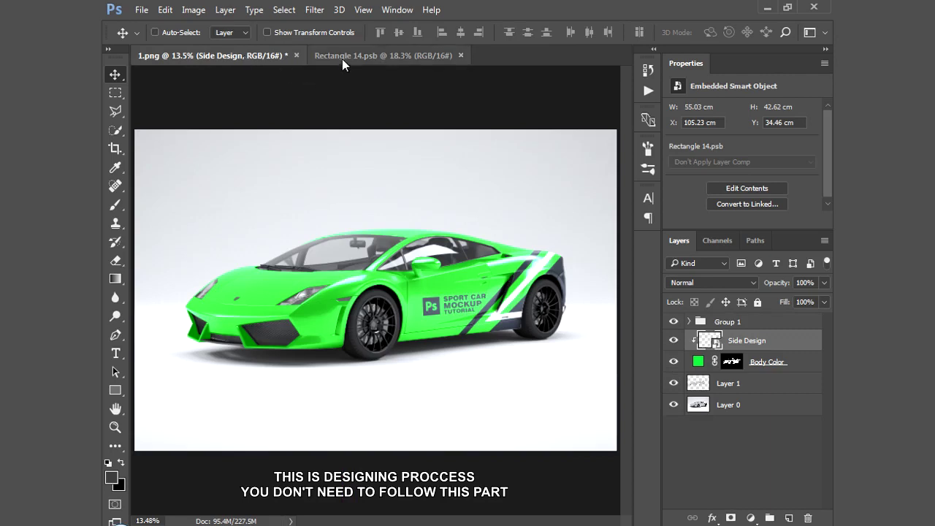
- Nudge all the side artwork slightly left, save, check the mockup, and close the contents
left_click(350, 56)
left_click_drag(547, 358, 524, 367)
key("ctrl+s")
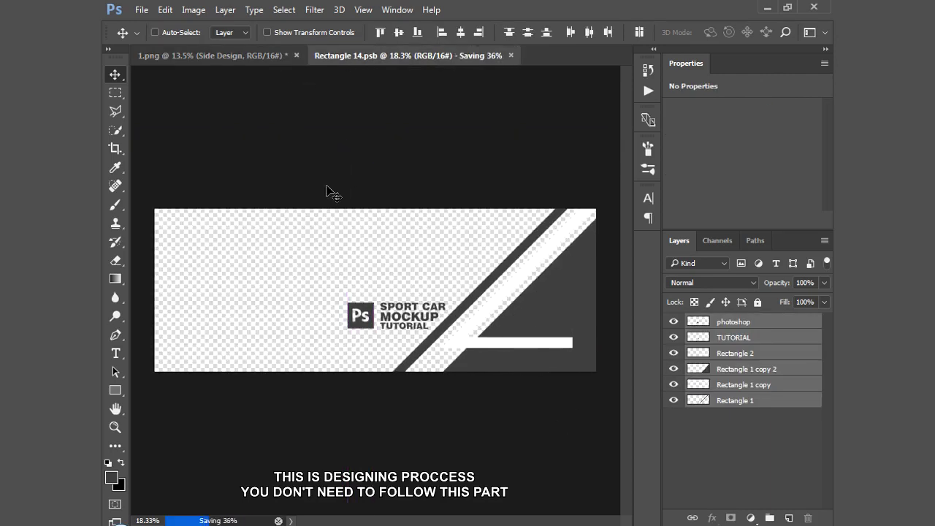
left_click(232, 58)
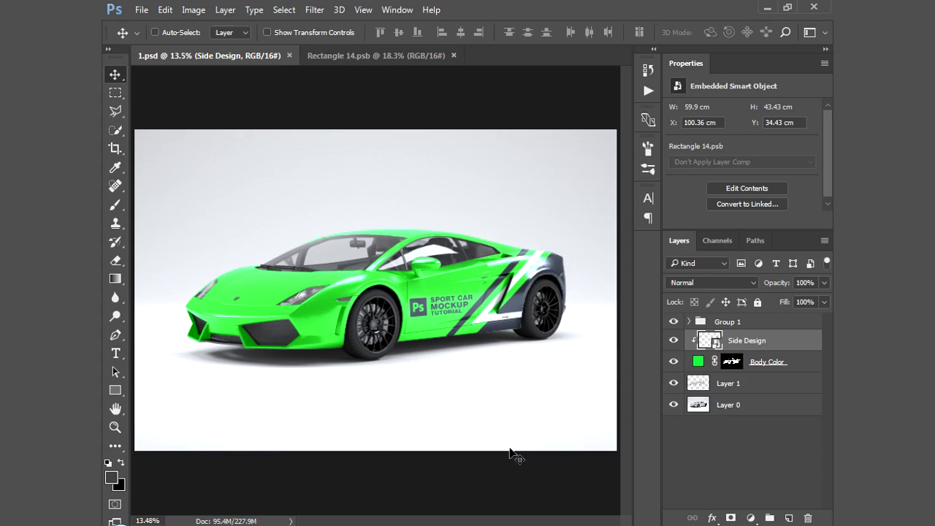
left_click(454, 55)
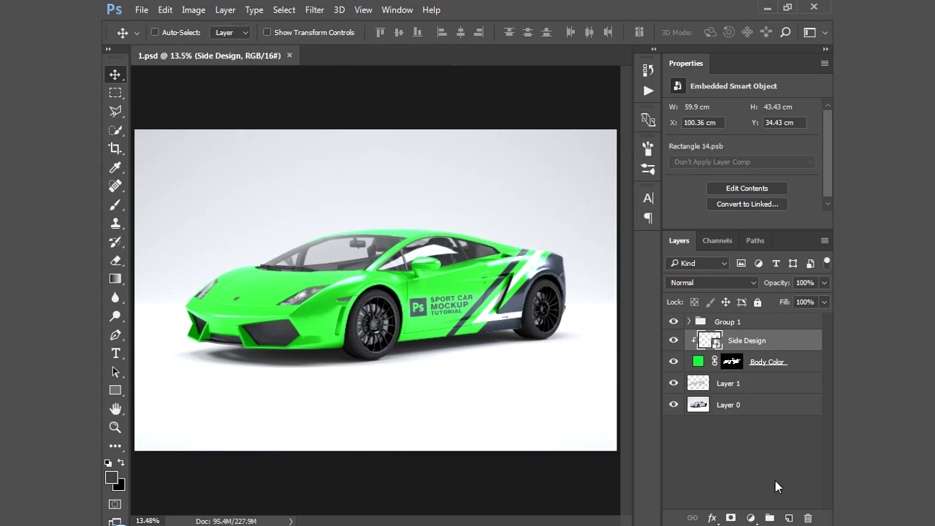
- Draw a dark rectangle over the car's front end and convert it to a smart object
left_click(115, 390)
left_click_drag(189, 265, 247, 296)
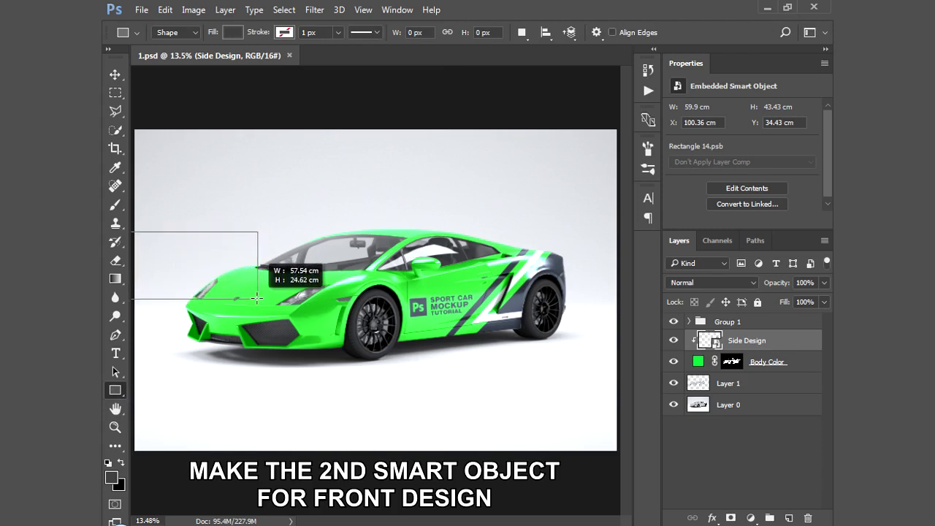
left_click_drag(247, 296, 256, 302)
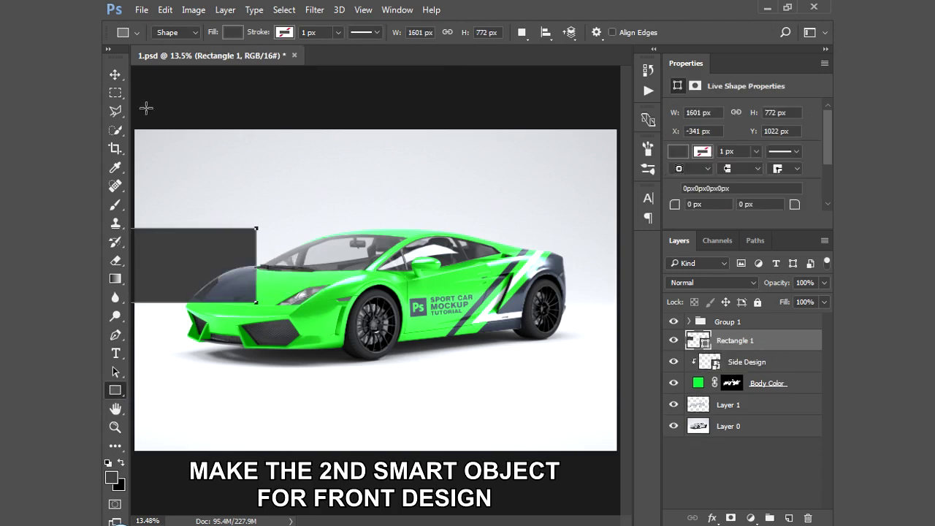
left_click(115, 74)
left_click_drag(191, 285, 268, 308)
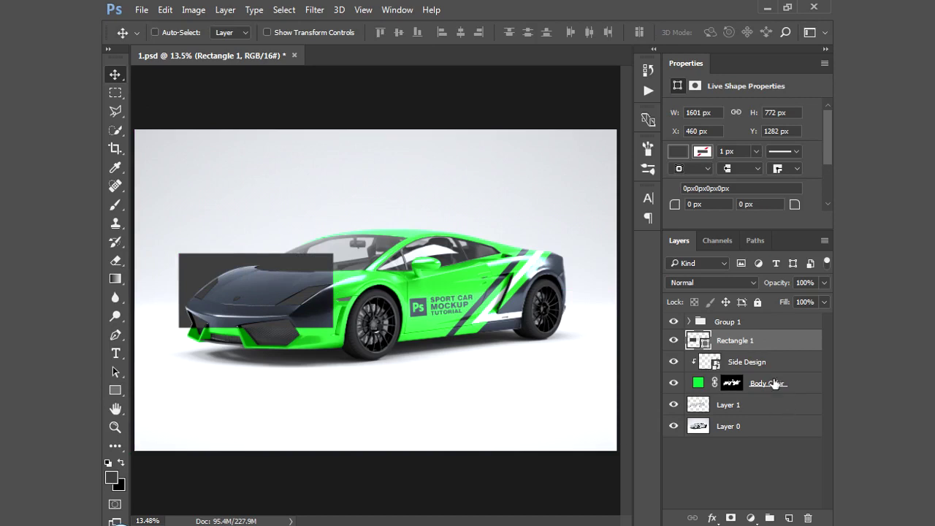
right_click(740, 350)
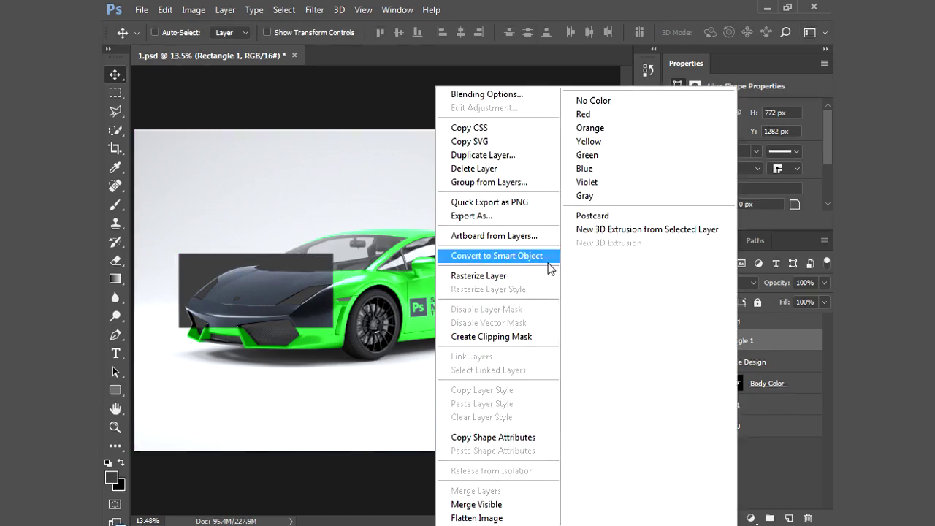
left_click(548, 257)
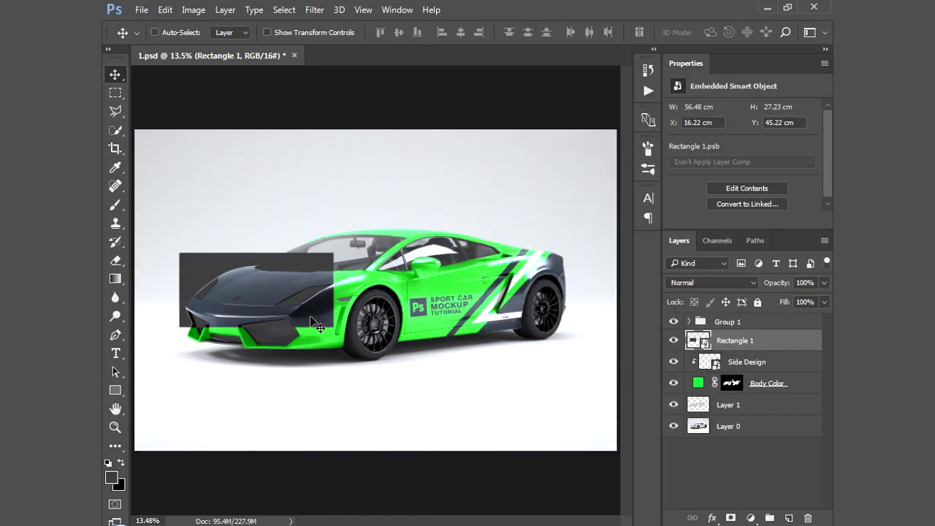
- Free-transform the rectangle's corners onto the hood and front bumper
key("ctrl+t")
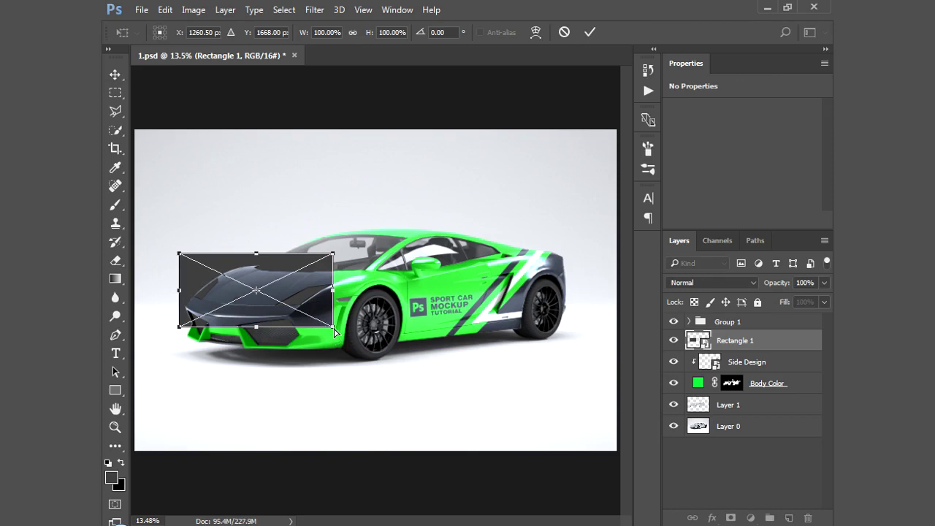
left_click_drag(335, 333, 367, 267)
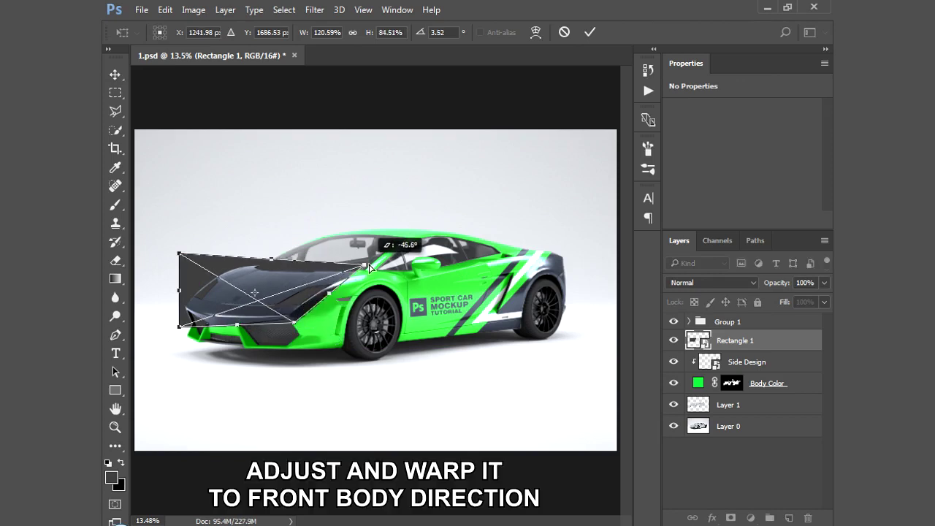
left_click_drag(179, 253, 247, 261)
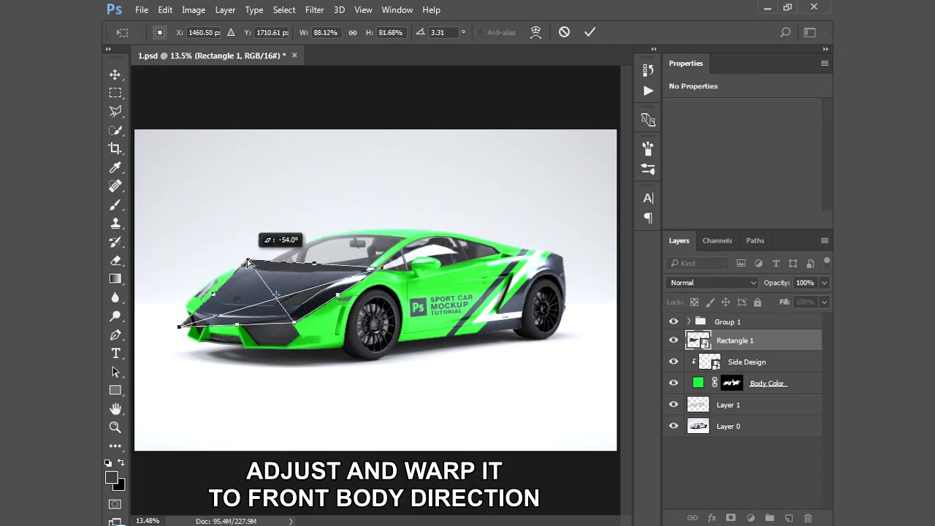
left_click_drag(179, 326, 175, 307)
- Warp the shape's mesh to follow the hood curves and bumper edge
right_click(260, 309)
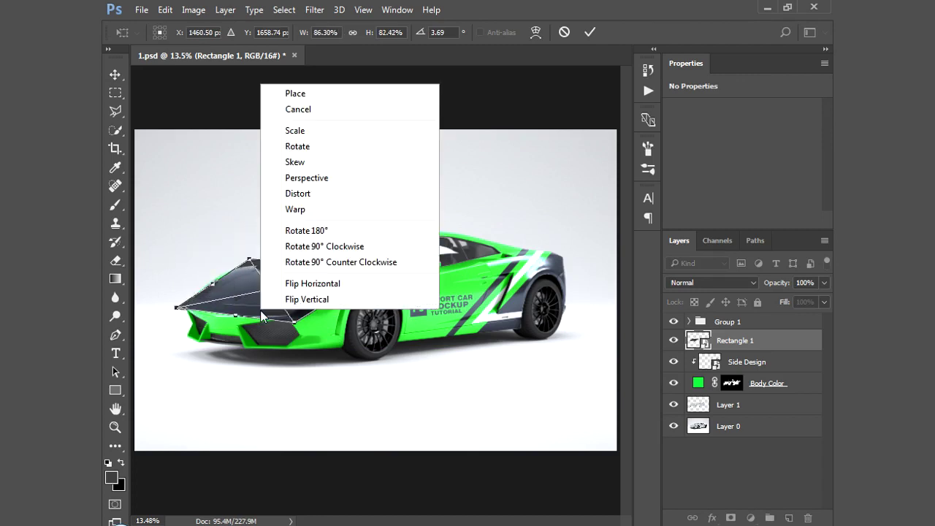
left_click(317, 207)
mouse_move(196, 290)
left_mouse_down()
mouse_move(217, 271)
mouse_move(255, 262)
left_mouse_up()
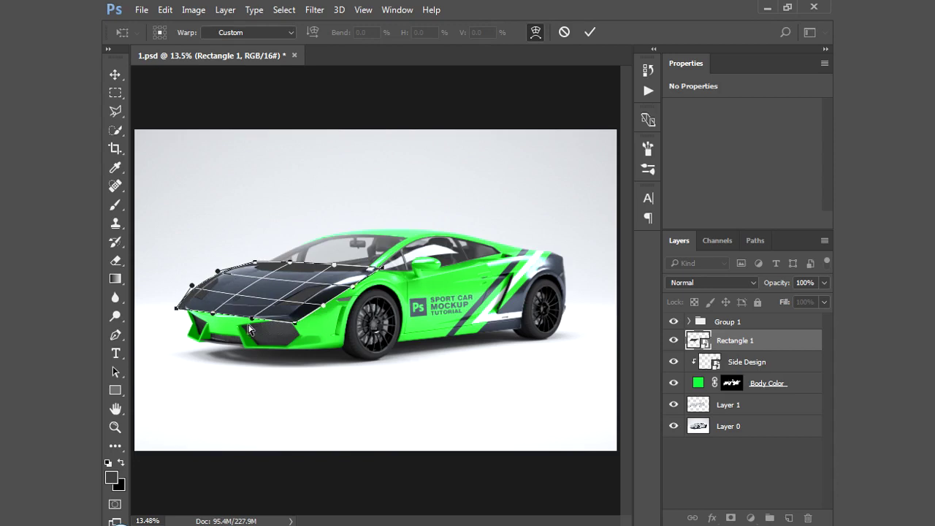
left_click_drag(253, 319, 203, 322)
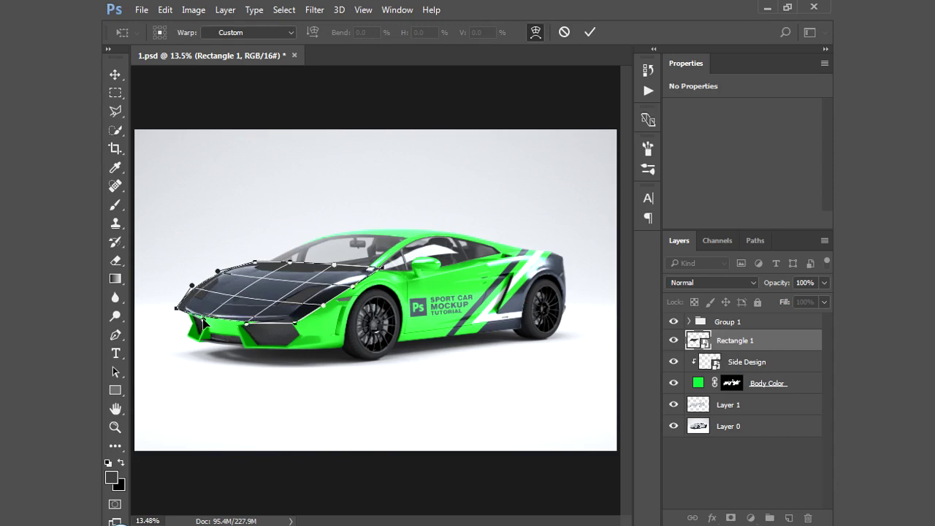
left_click_drag(385, 274, 353, 287)
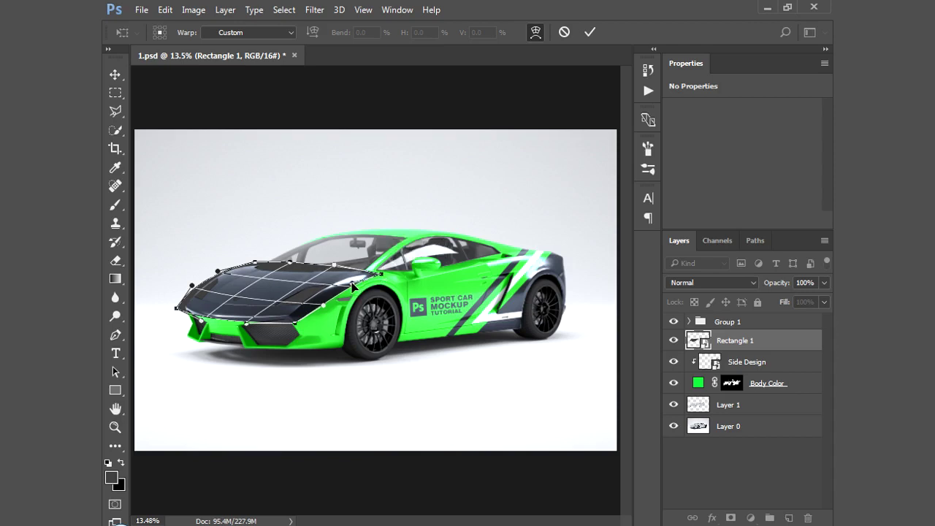
left_click_drag(321, 311, 306, 283)
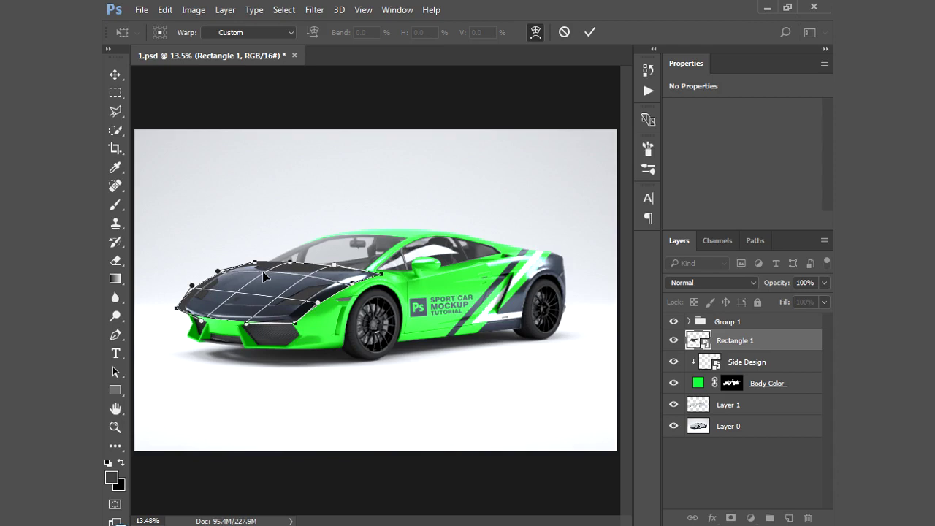
left_click_drag(311, 277, 266, 297)
left_click_drag(207, 320, 203, 319)
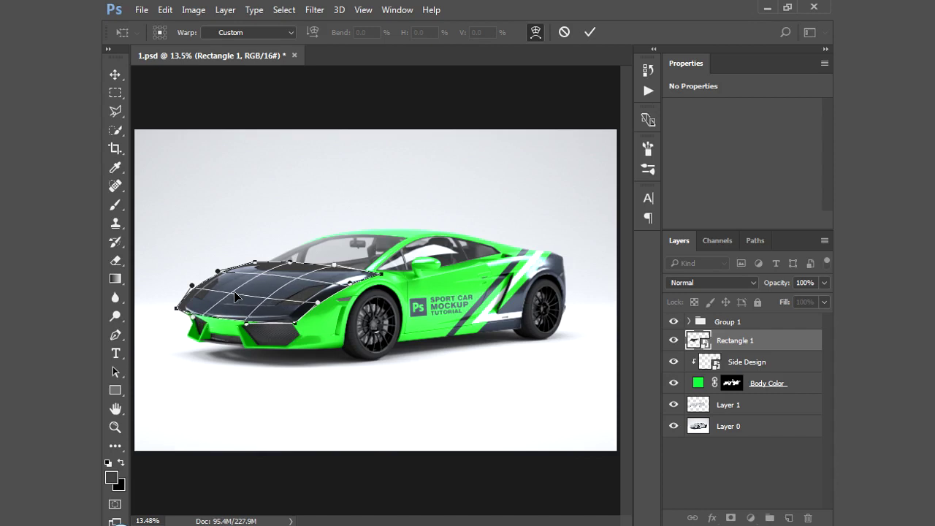
left_click_drag(234, 291, 223, 293)
left_click_drag(244, 325, 236, 327)
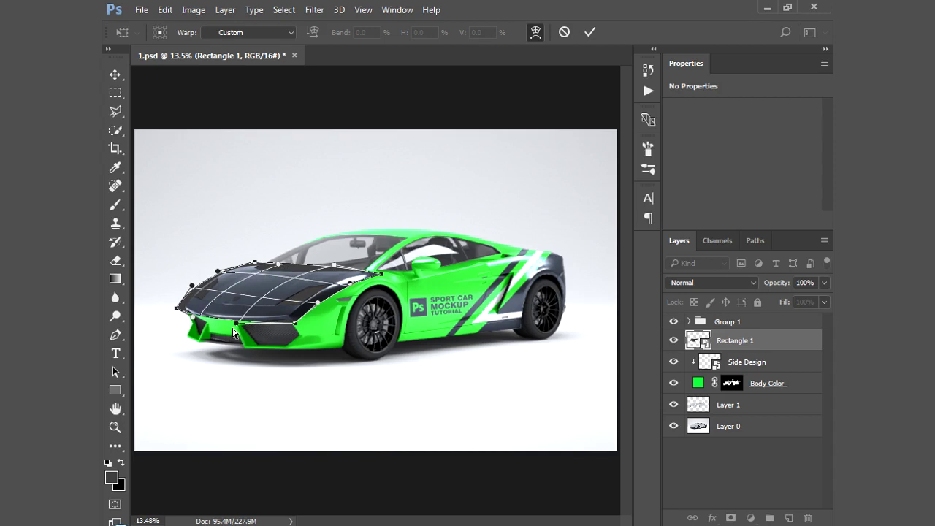
key("Return")
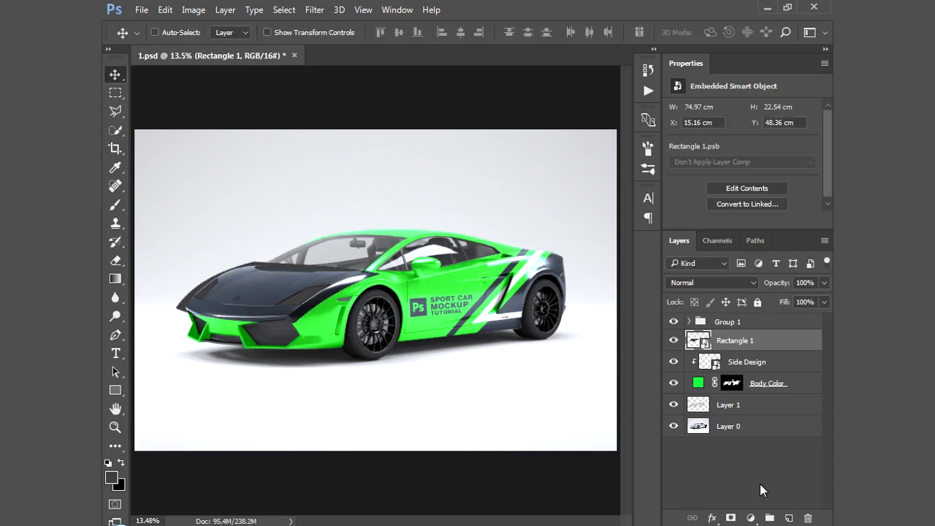
- Clip Rectangle 1 to the car body, open its contents, and delete the grey rectangle
right_click(724, 341)
left_click(464, 384)
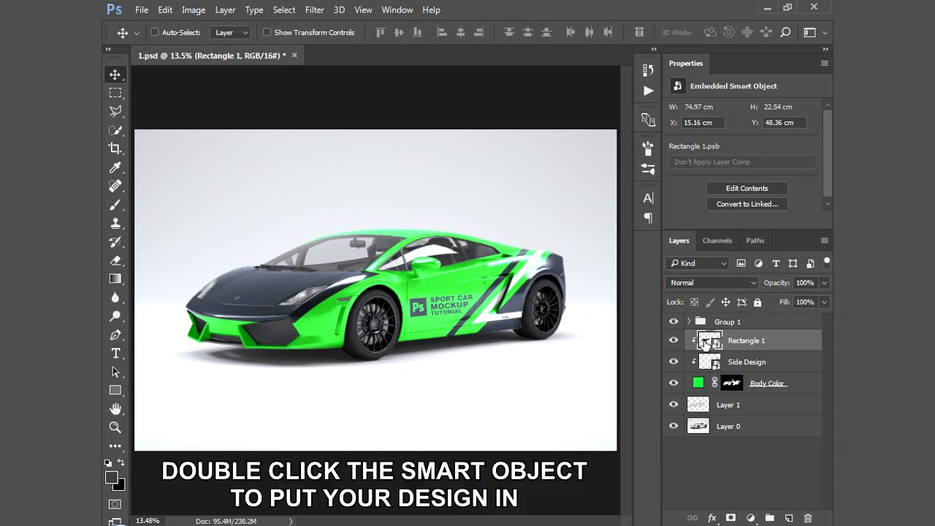
double_click(705, 341)
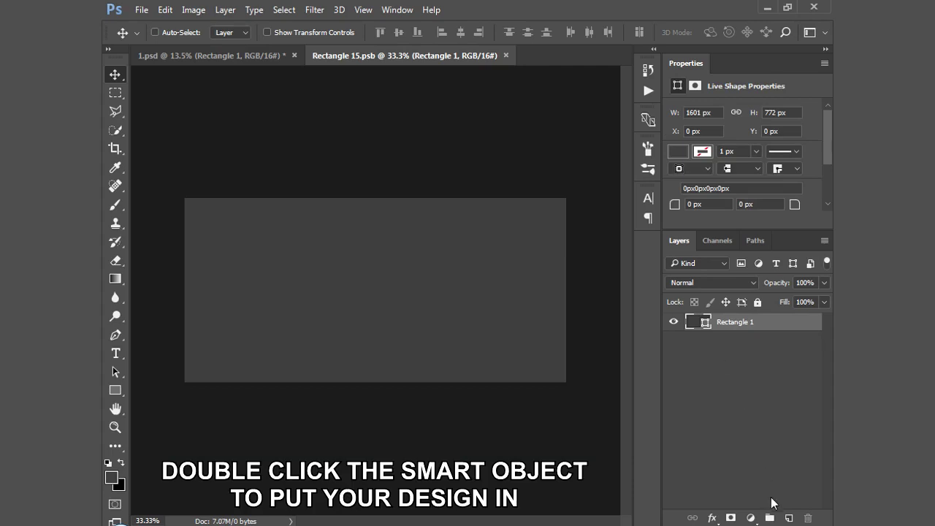
left_click(788, 517)
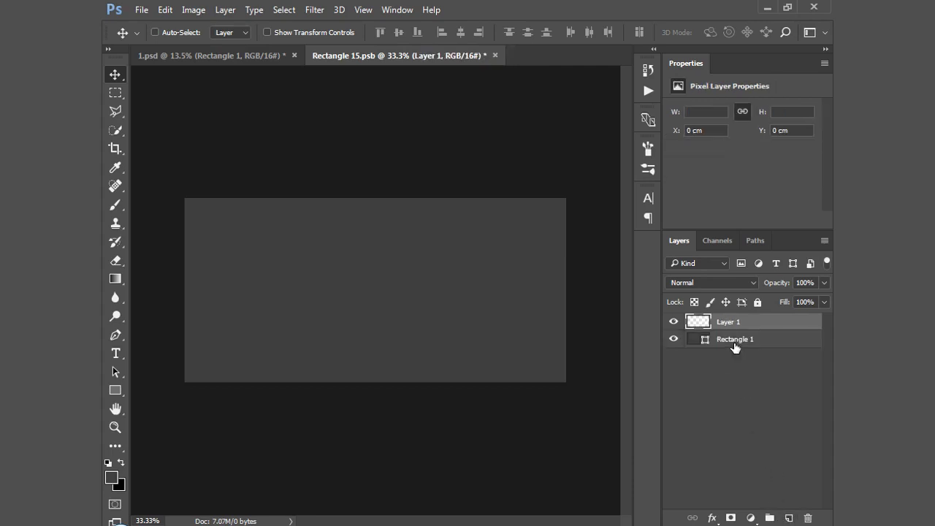
left_click(734, 339)
key("Delete")
- Place firmanisme.png in the front smart object, shrink it to fit, and save
key("ctrl+o")
double_click(610, 315)
key("Return")
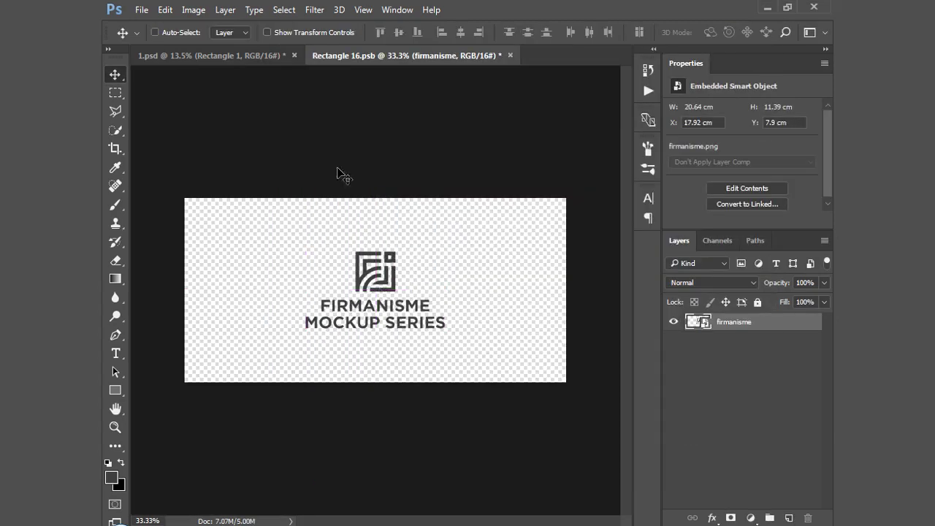
key("ctrl+s")
left_click(223, 59)
left_click(438, 59)
key("ctrl+t")
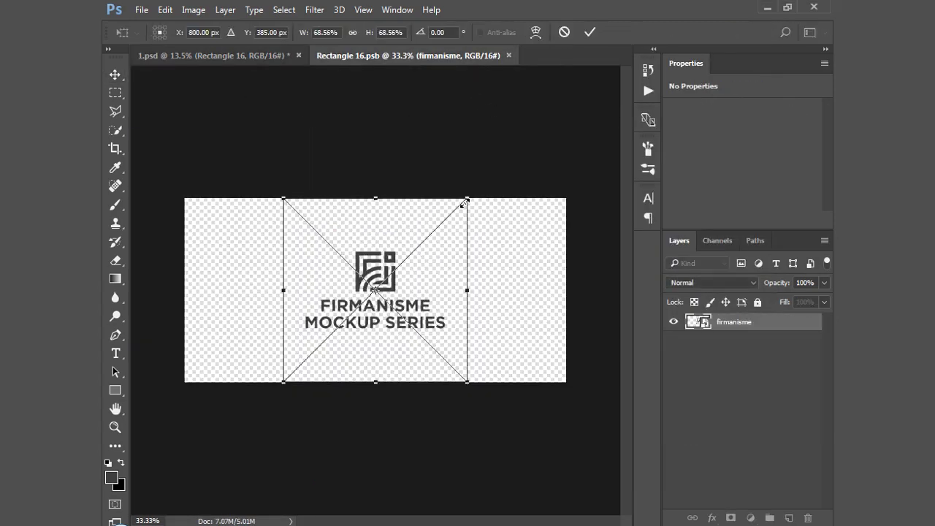
left_click_drag(461, 211, 455, 225)
key("Return")
key("ctrl+s")
left_click(224, 59)
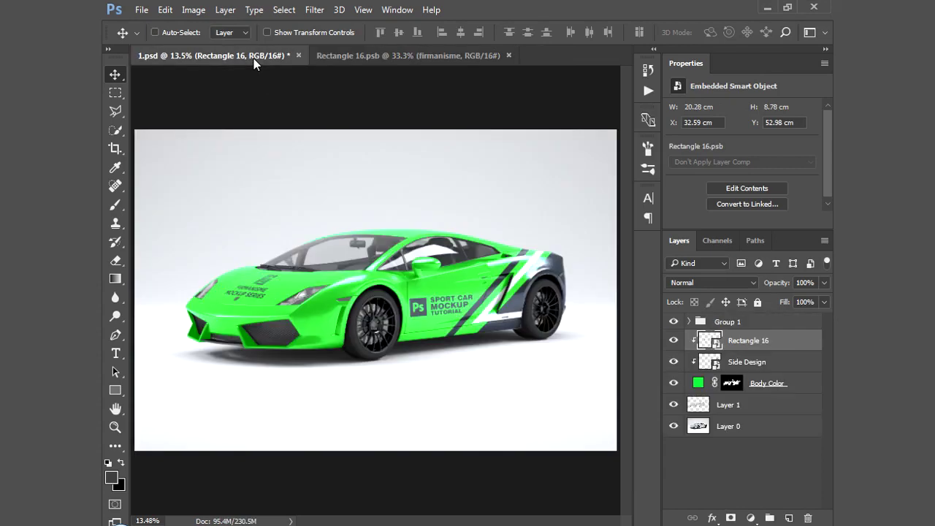
- Rename the front smart object layer to Front Design and Group 1 to Highlight
double_click(756, 350)
type("Front D")
type("esign")
left_click(733, 325)
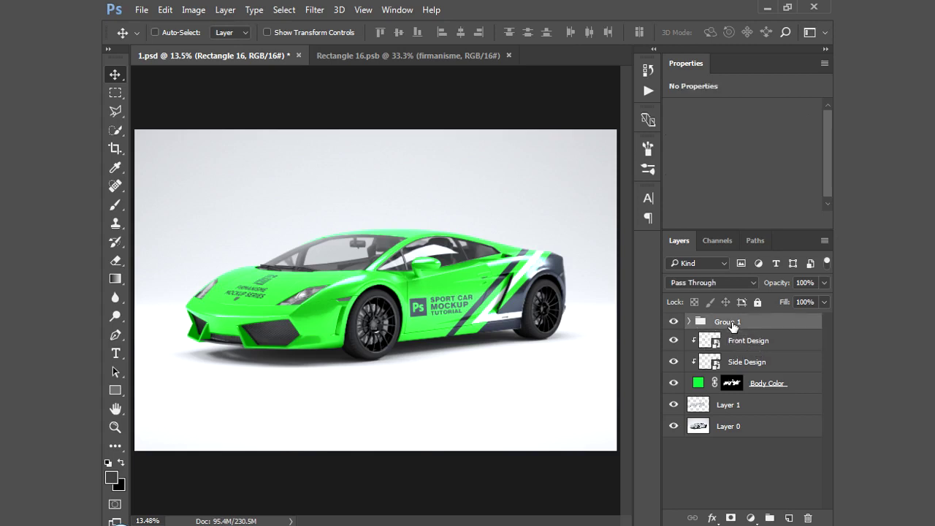
double_click(734, 325)
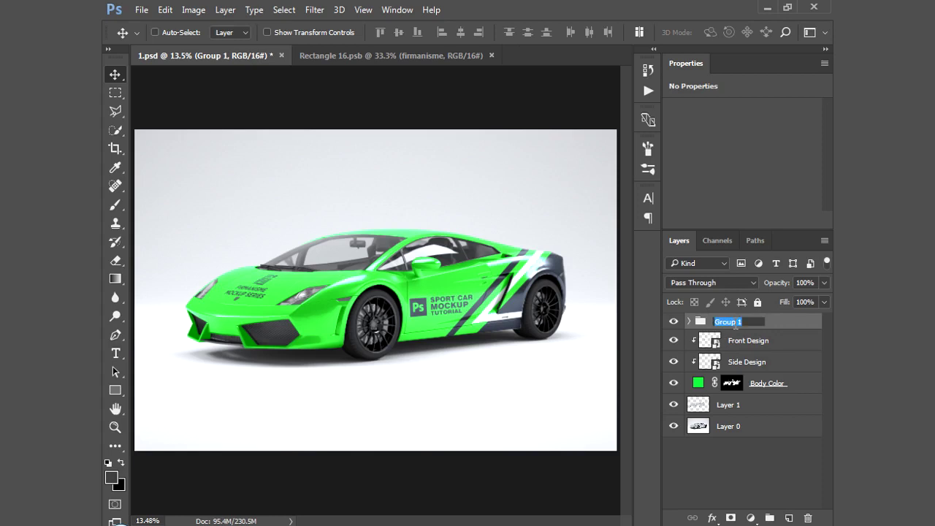
type("Highlig")
type("ht")
key("Return")
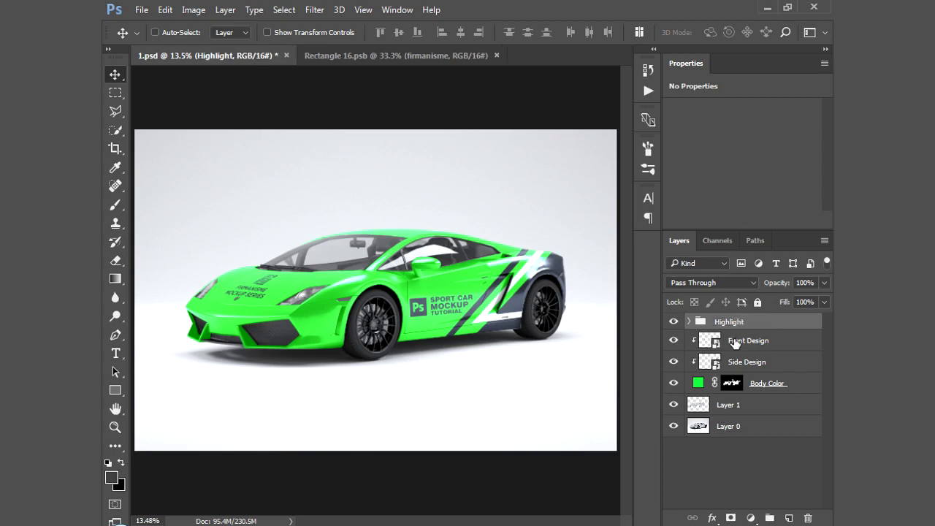
left_click(736, 343)
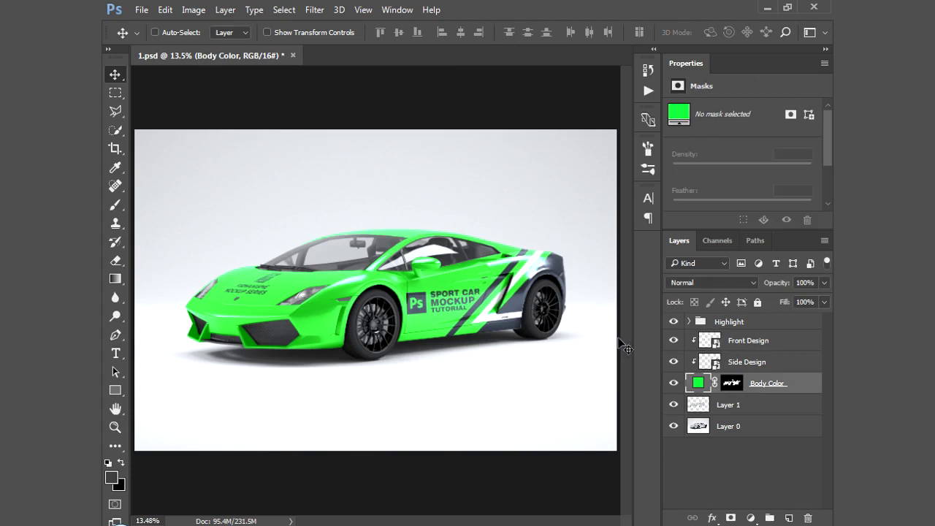
- Set the Body Color fill to amber #ffb400 in the Color Picker
double_click(696, 385)
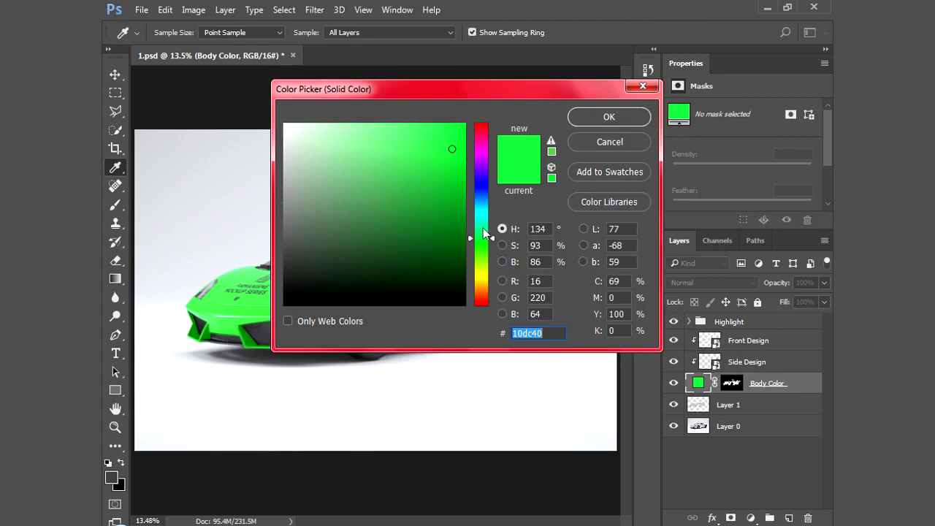
left_click_drag(482, 251, 484, 186)
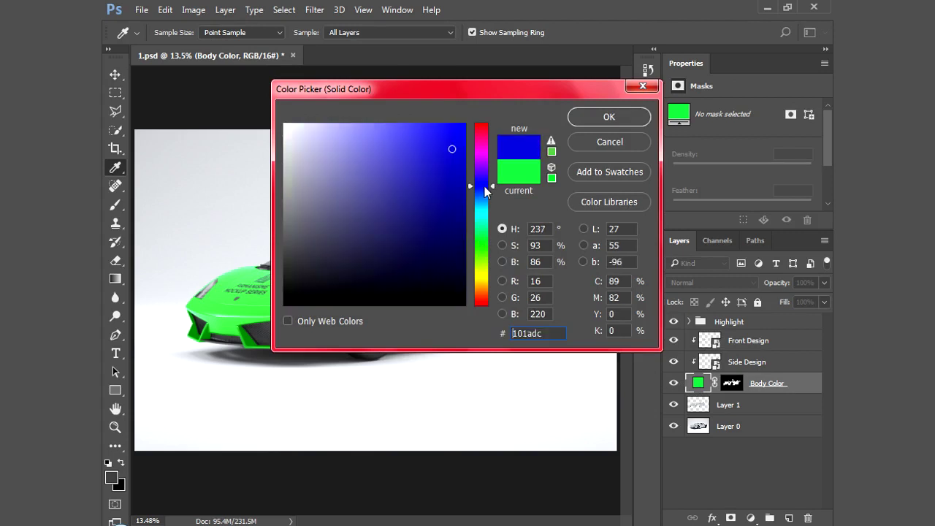
left_click(484, 282)
left_click_drag(462, 148, 465, 122)
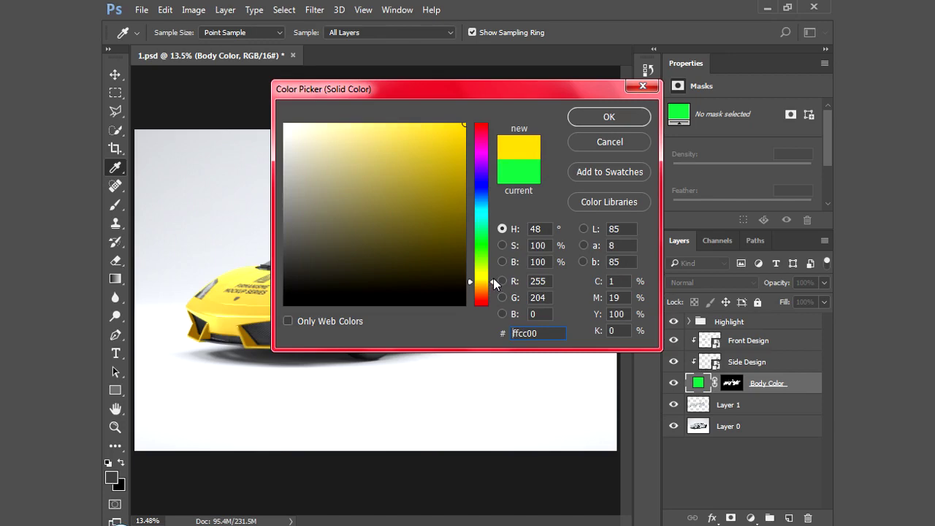
left_click_drag(493, 281, 492, 284)
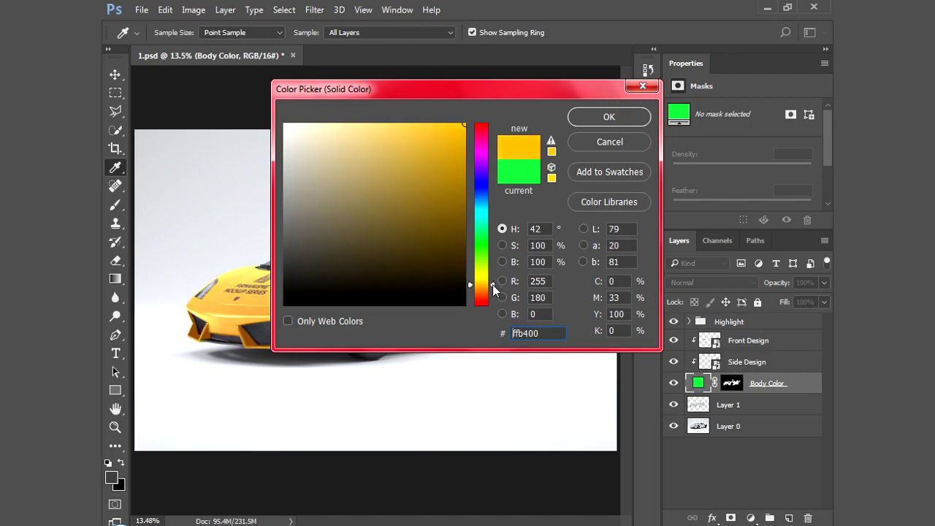